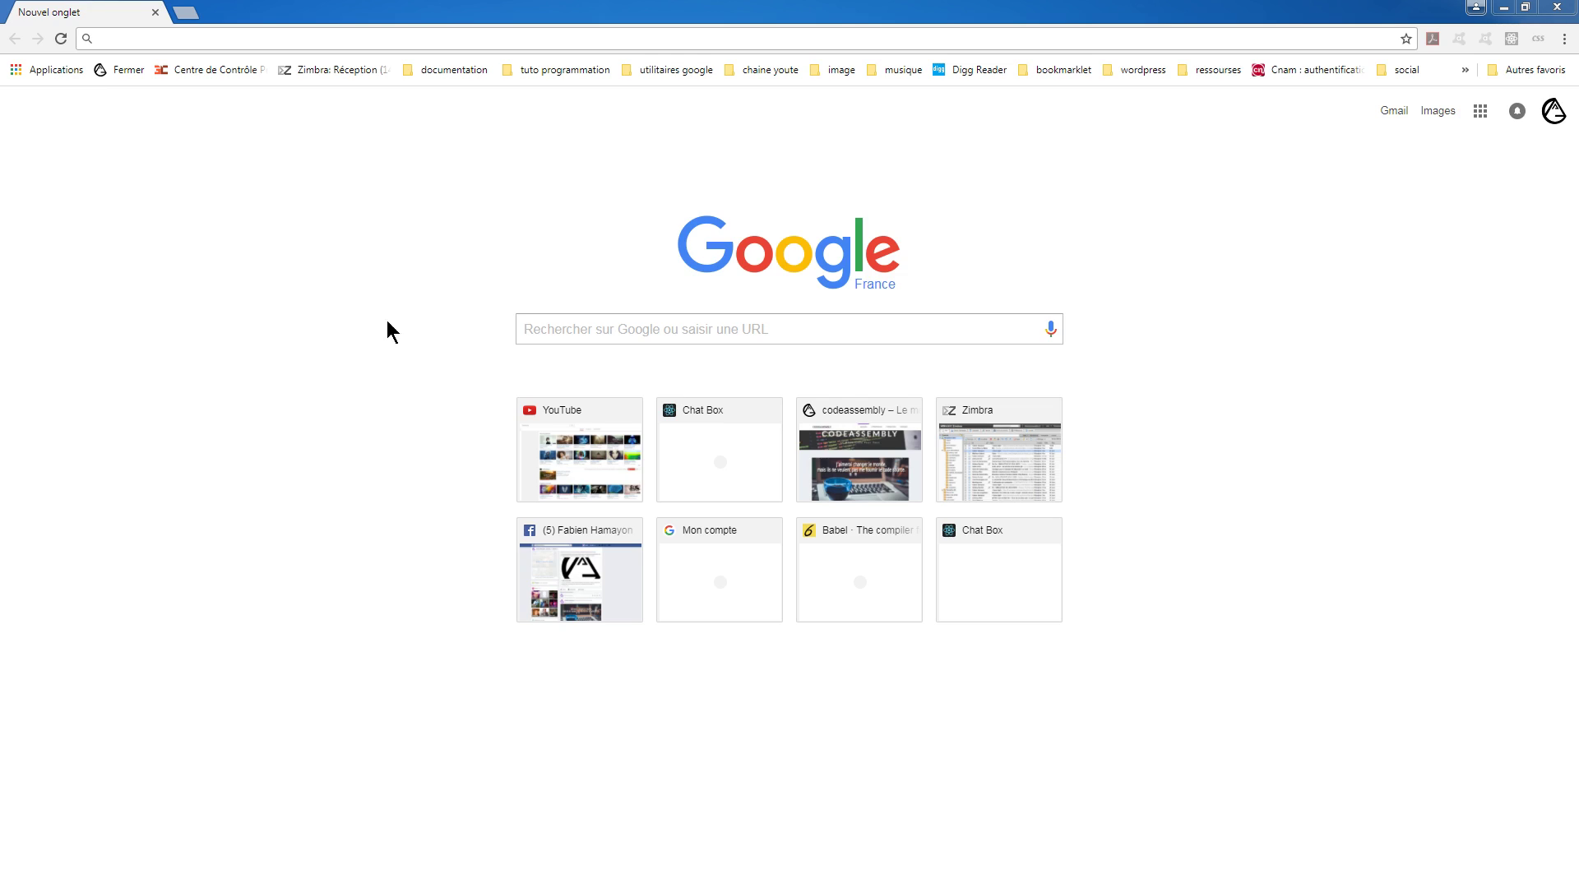
- Search Google for construct2
left_click(558, 331)
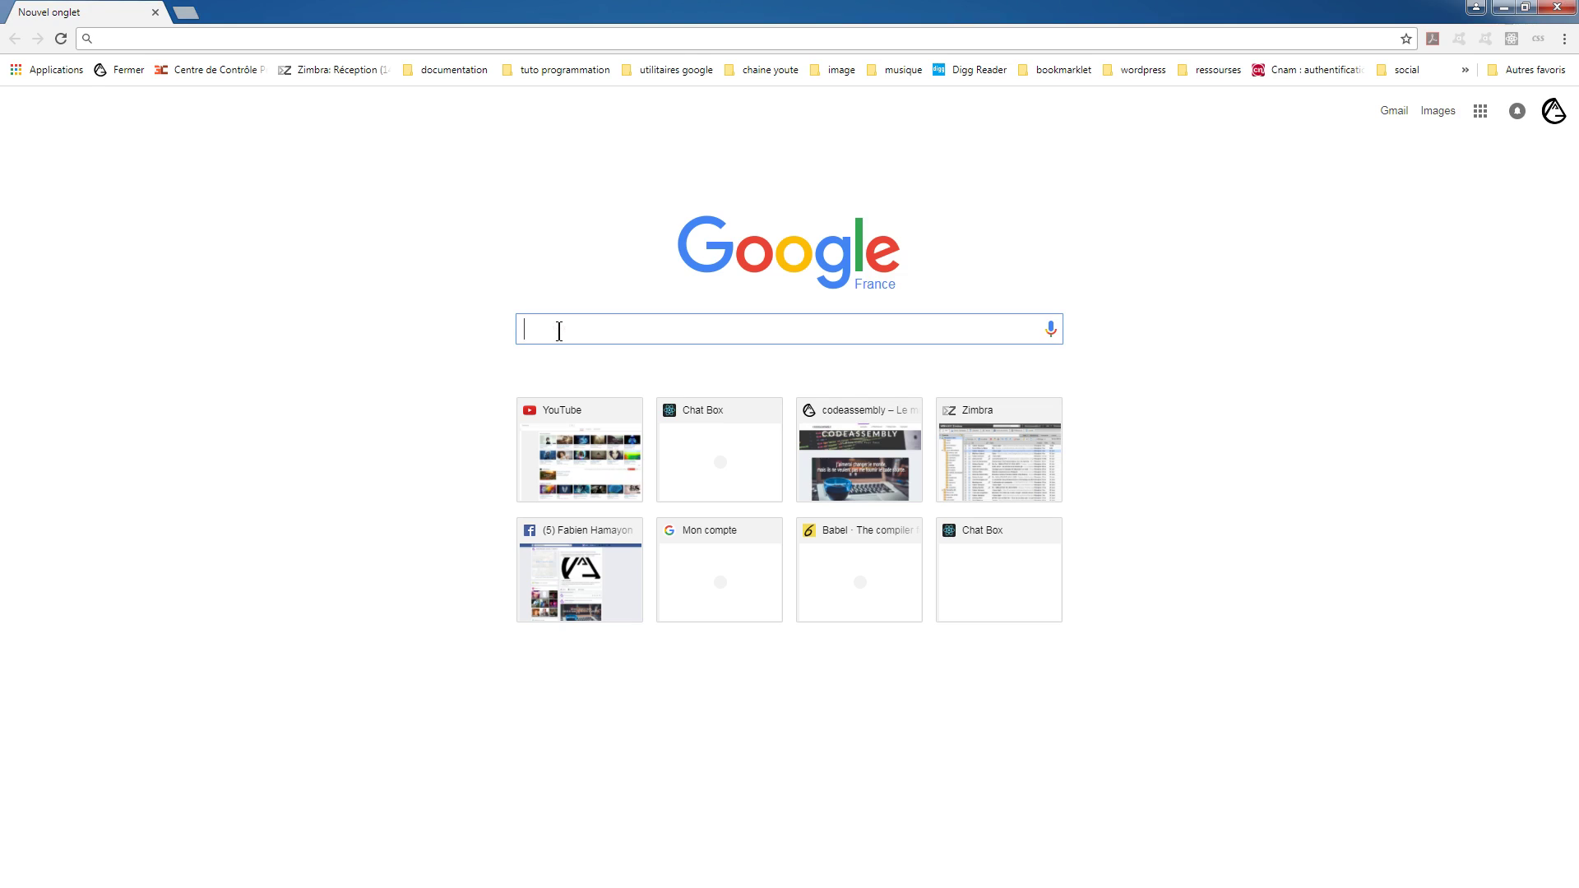
type("constr")
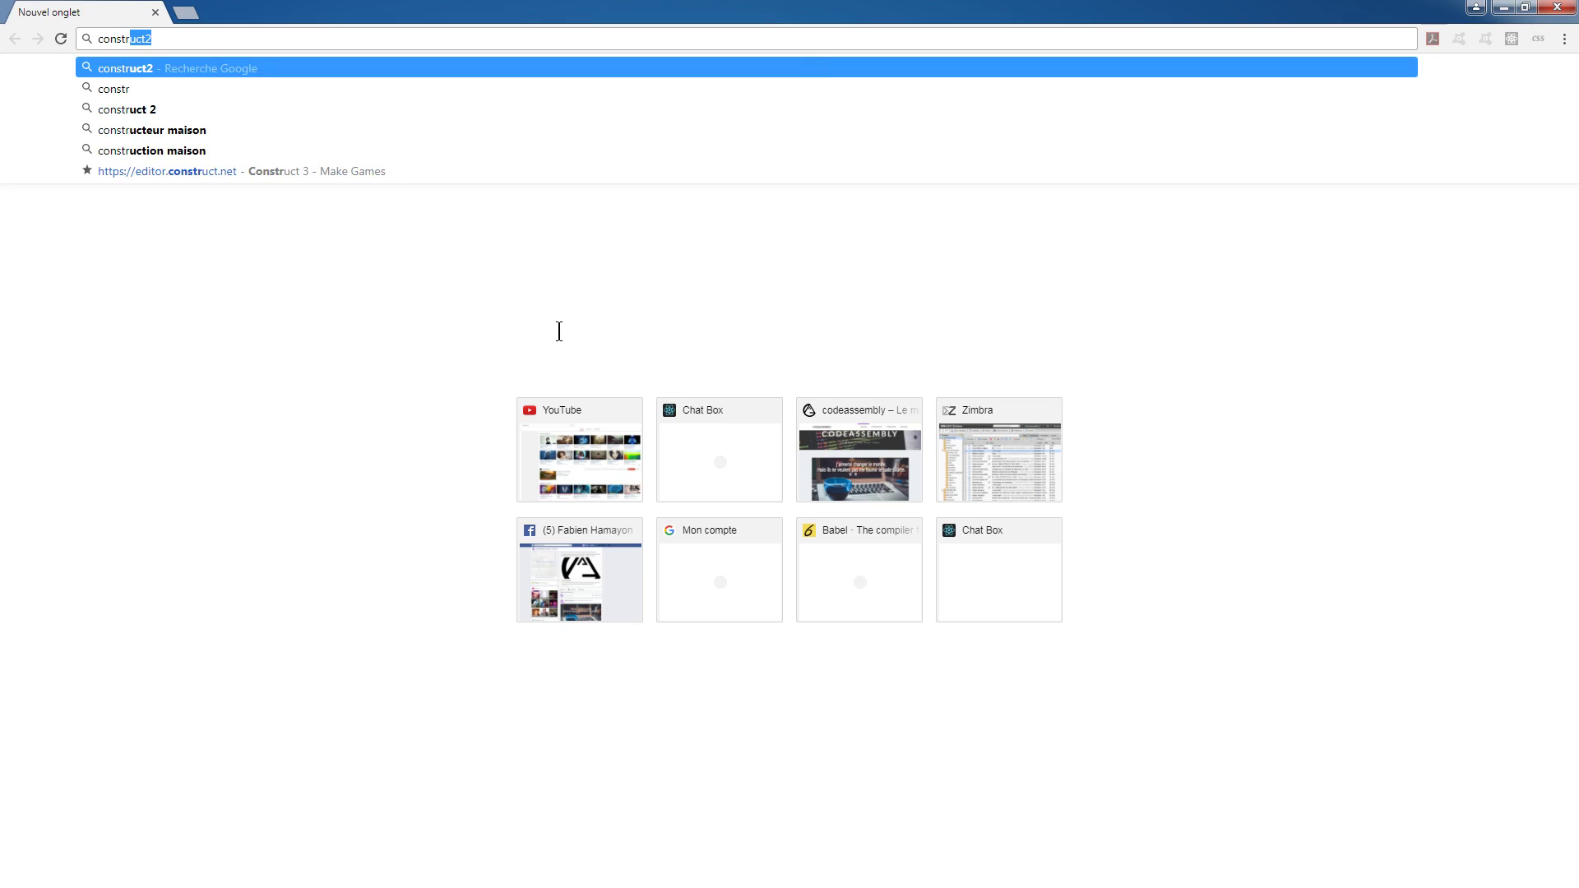
type("uct")
key("Return")
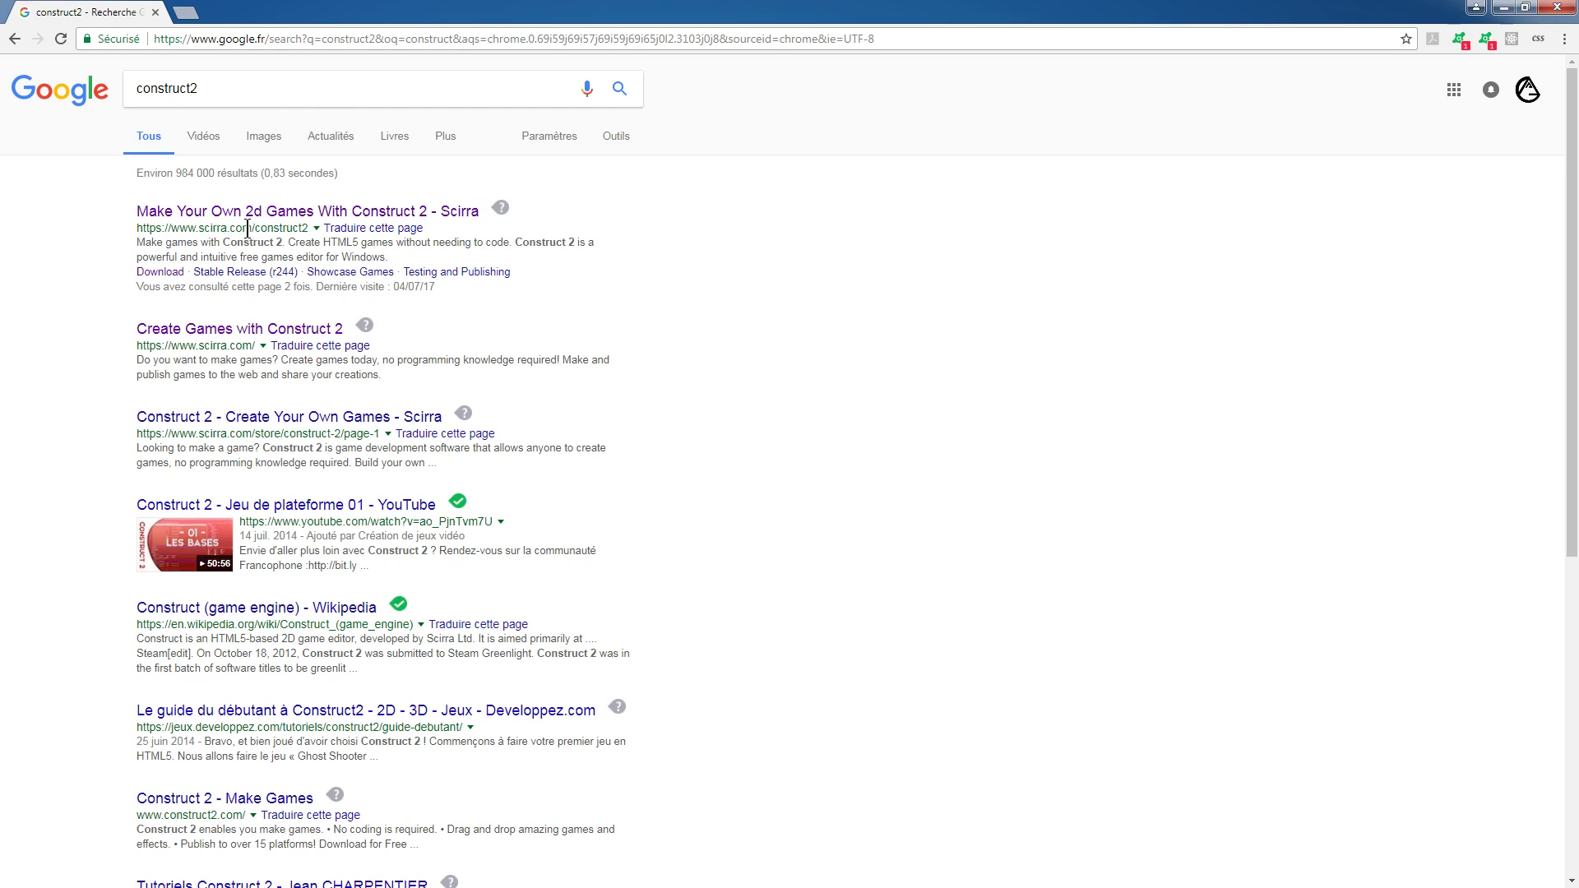
- Download the Construct 2 installer from the Scirra website and leave the browser for the desktop
left_click(286, 212)
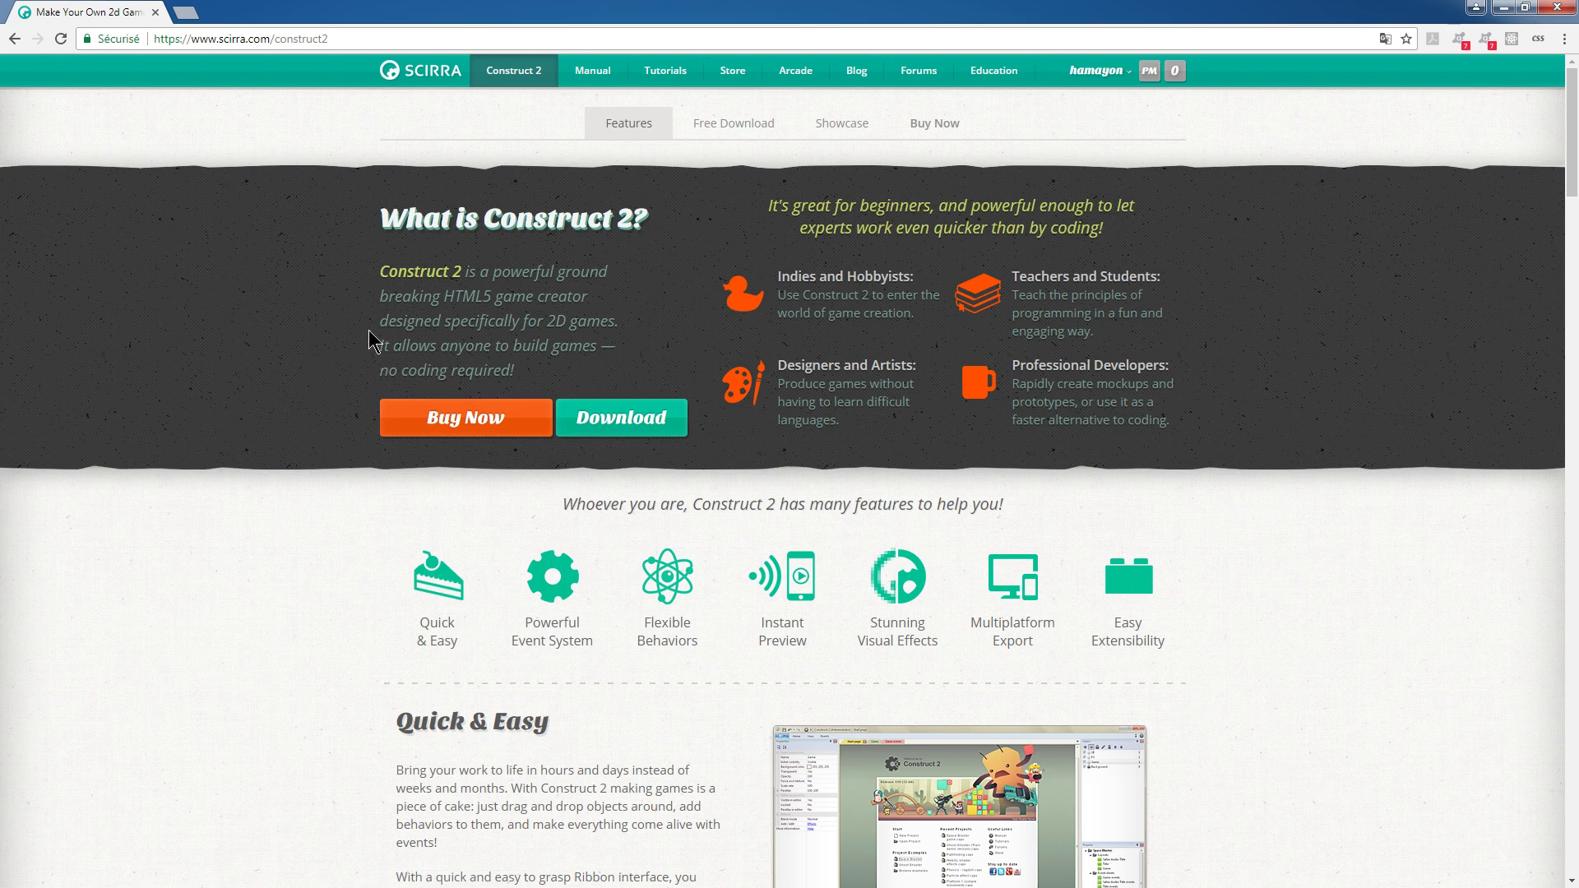
left_click(622, 419)
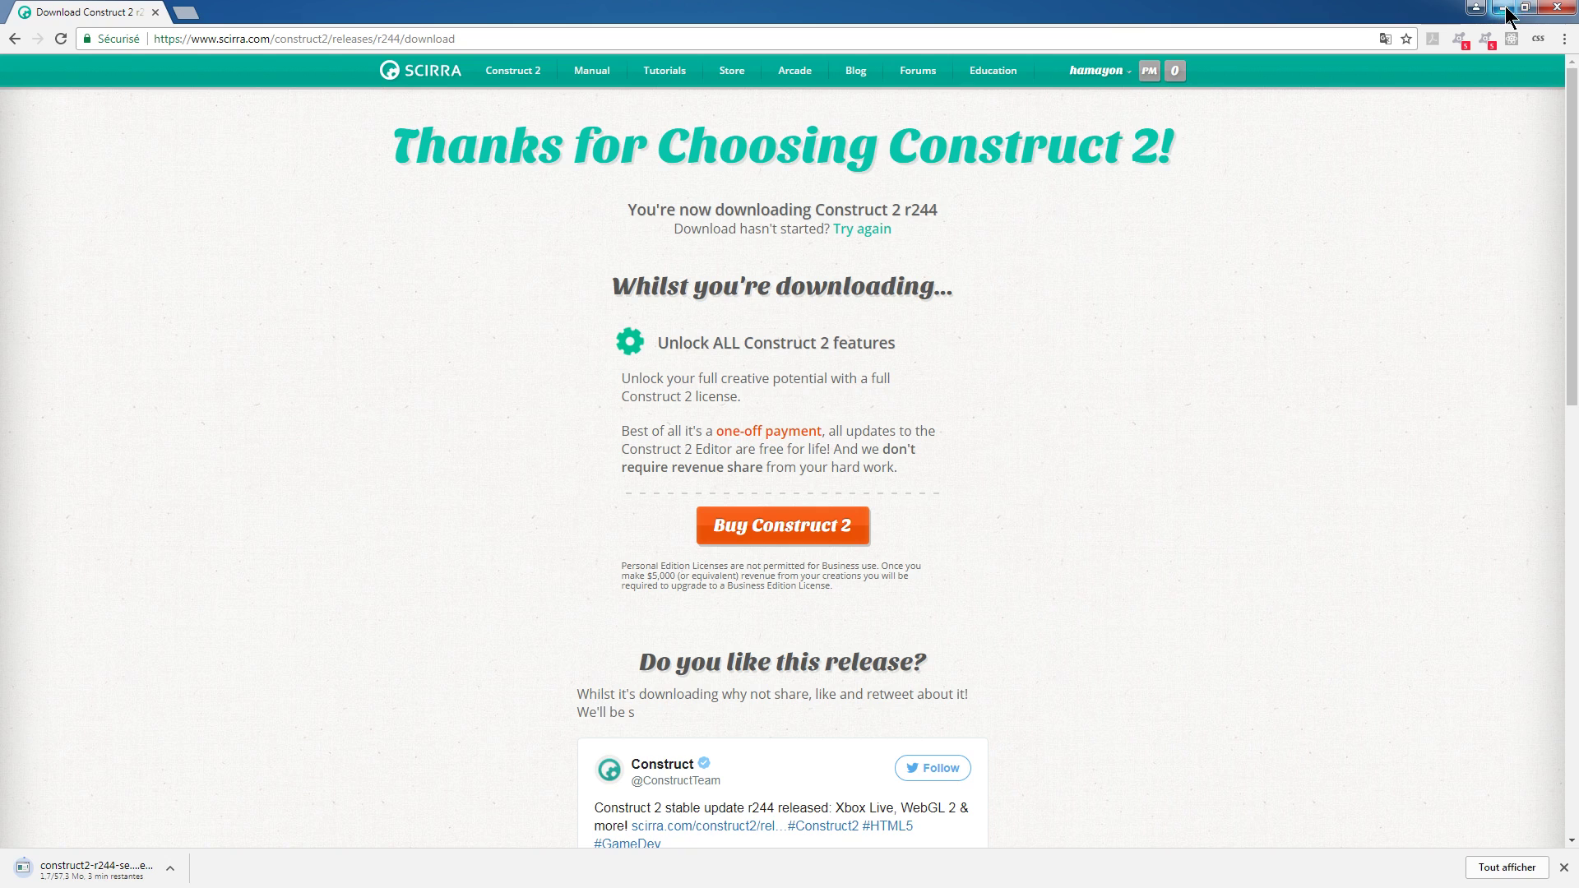
left_click(1557, 6)
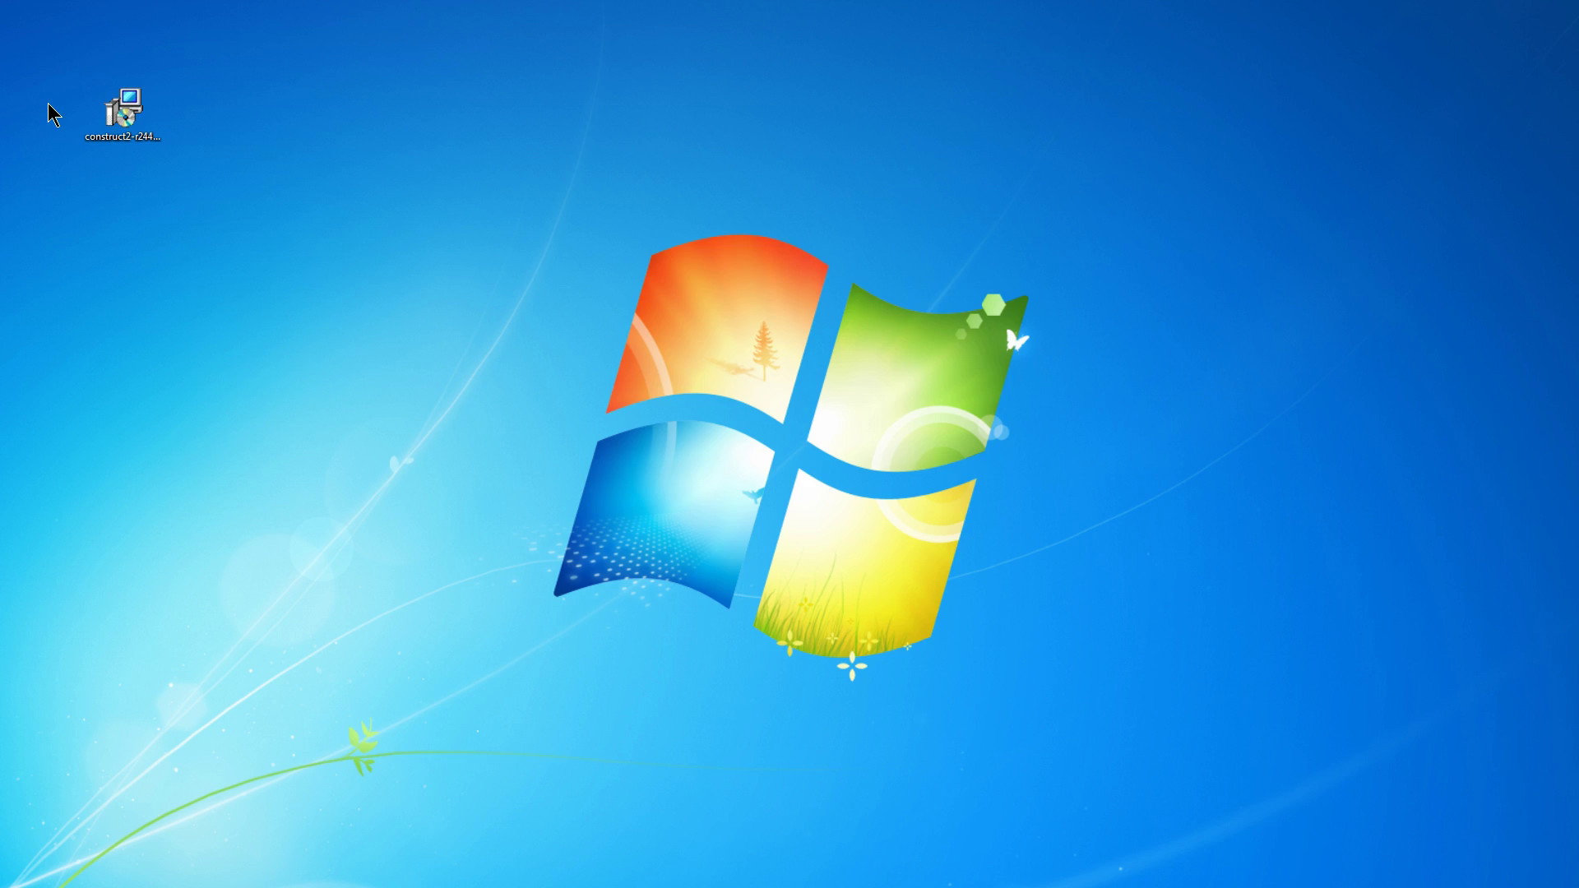
- Run the downloaded construct2-r244 setup file from the desktop and accept the license agreement
double_click(123, 114)
left_click_drag(442, 374, 853, 265)
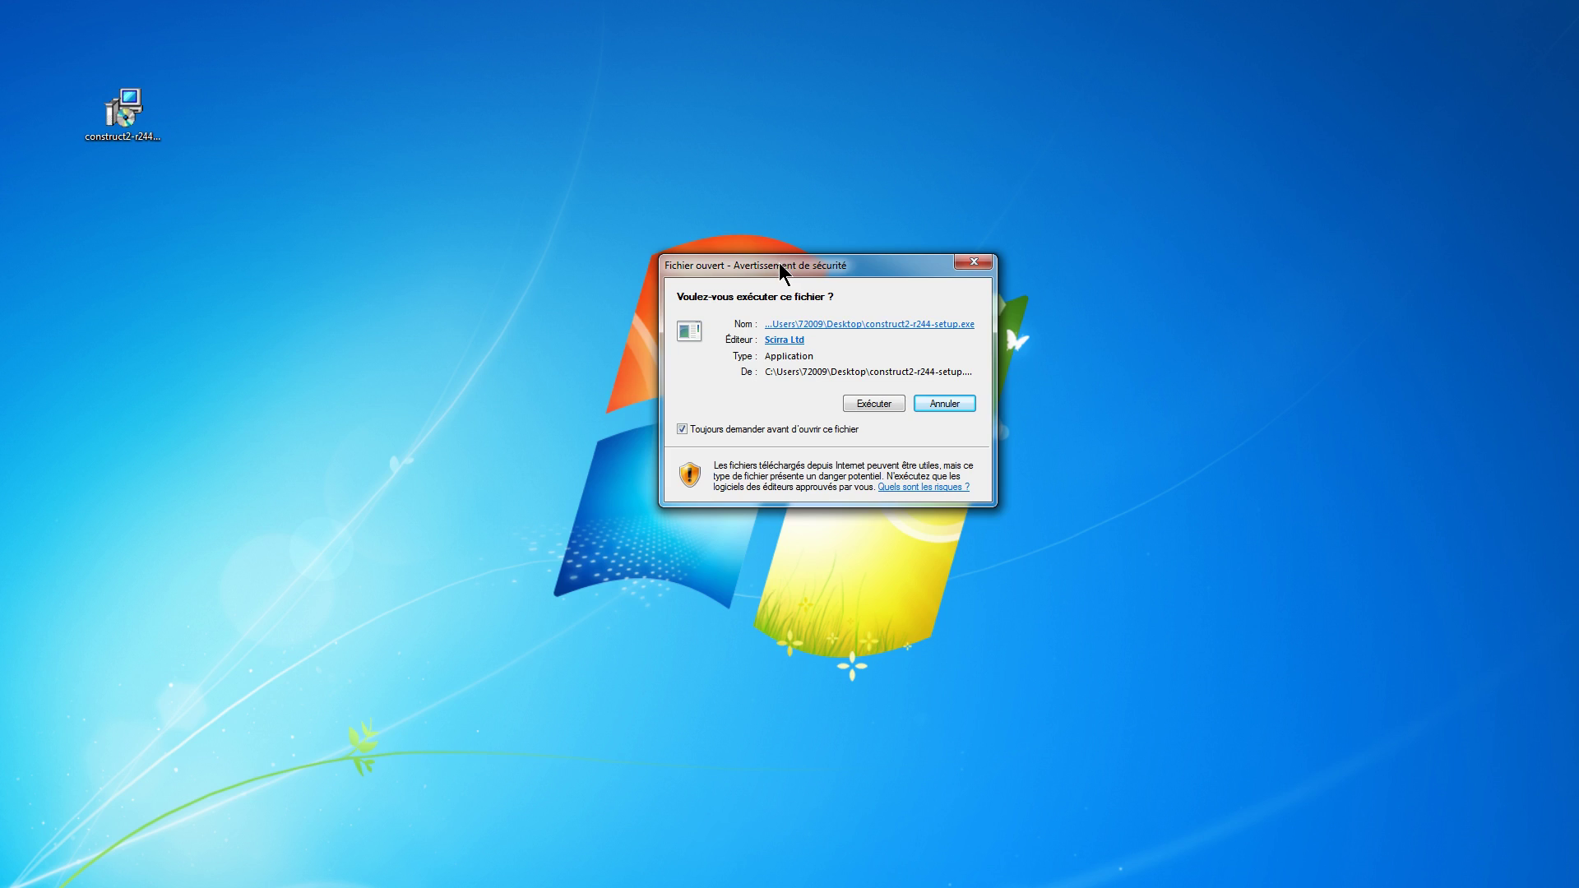
left_click(875, 403)
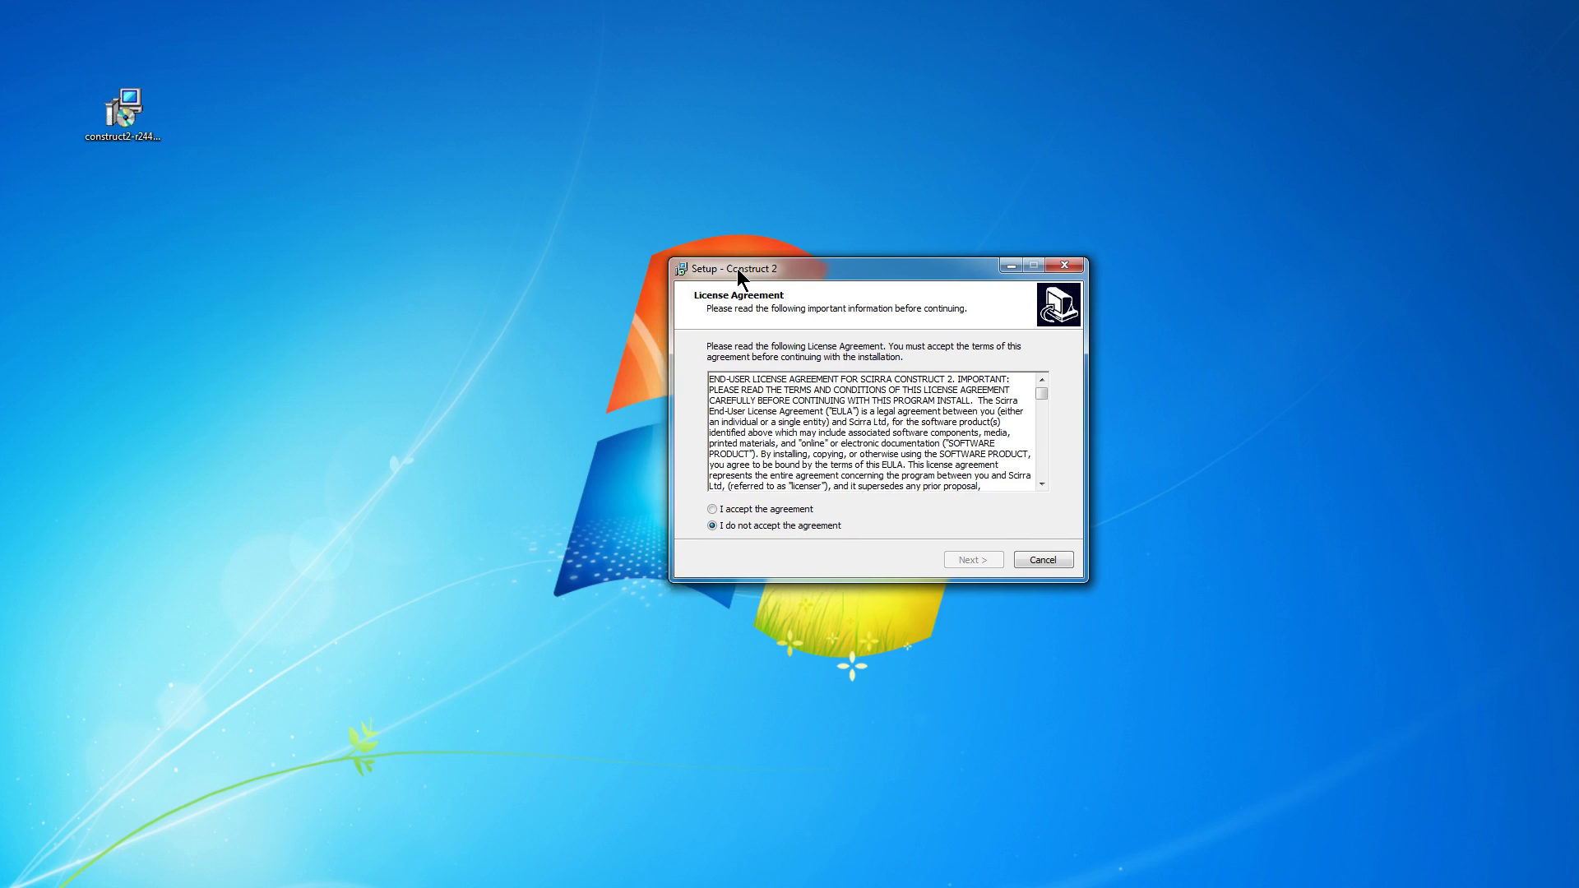
left_click_drag(737, 268, 744, 223)
left_click(715, 468)
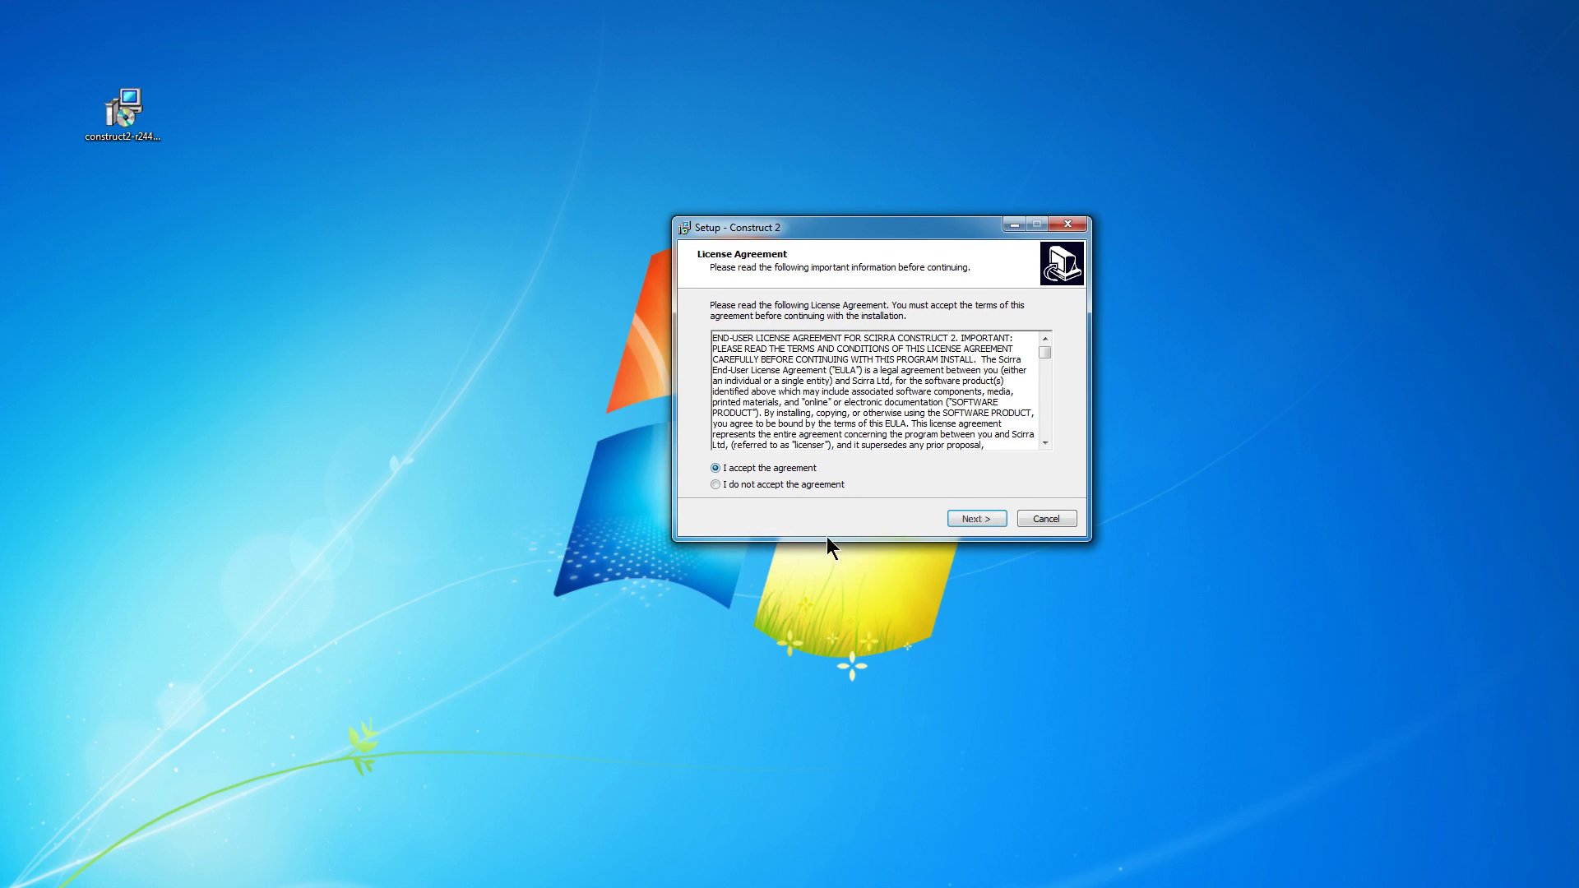
left_click(970, 520)
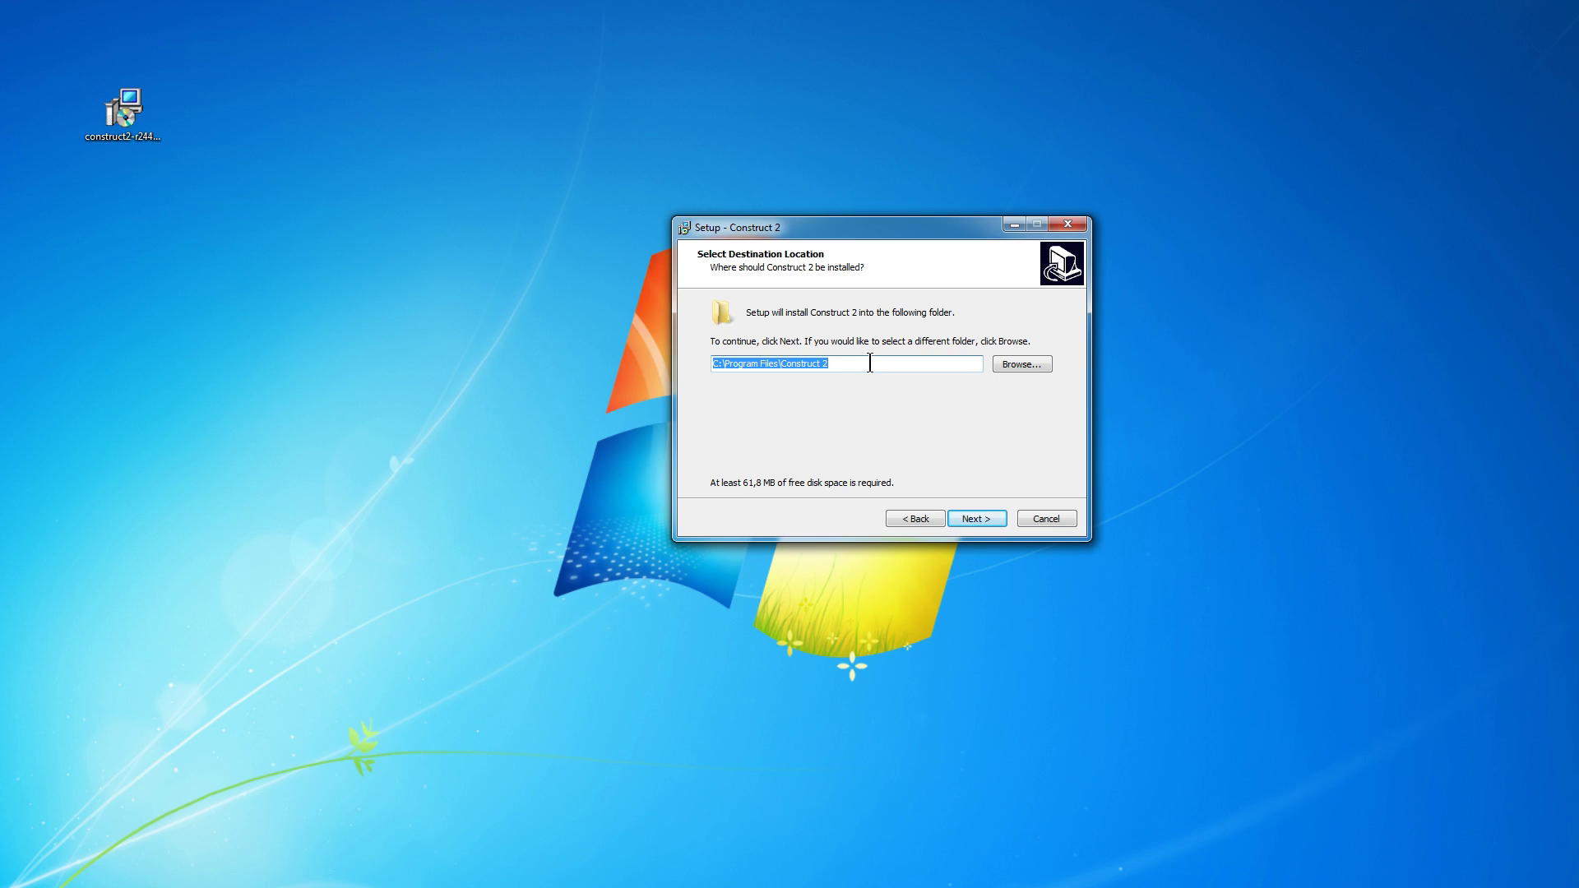
- Install Construct 2 into the existing C:\Program Files\Construct 2 folder with the auto-detected version and a desktop icon, and launch it on completion
left_click(983, 515)
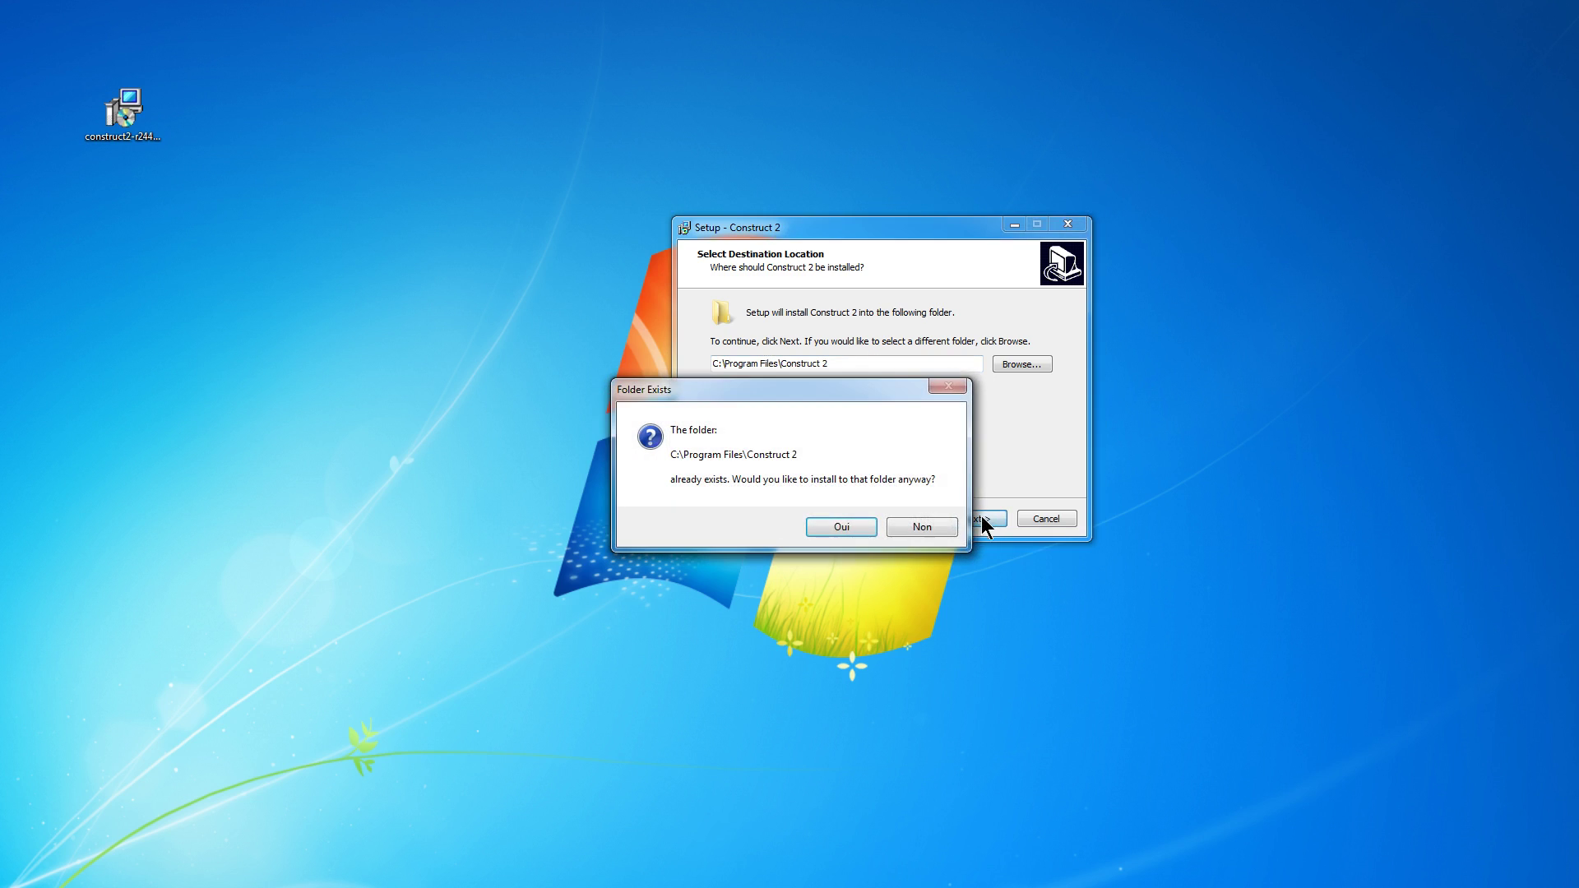
left_click(835, 524)
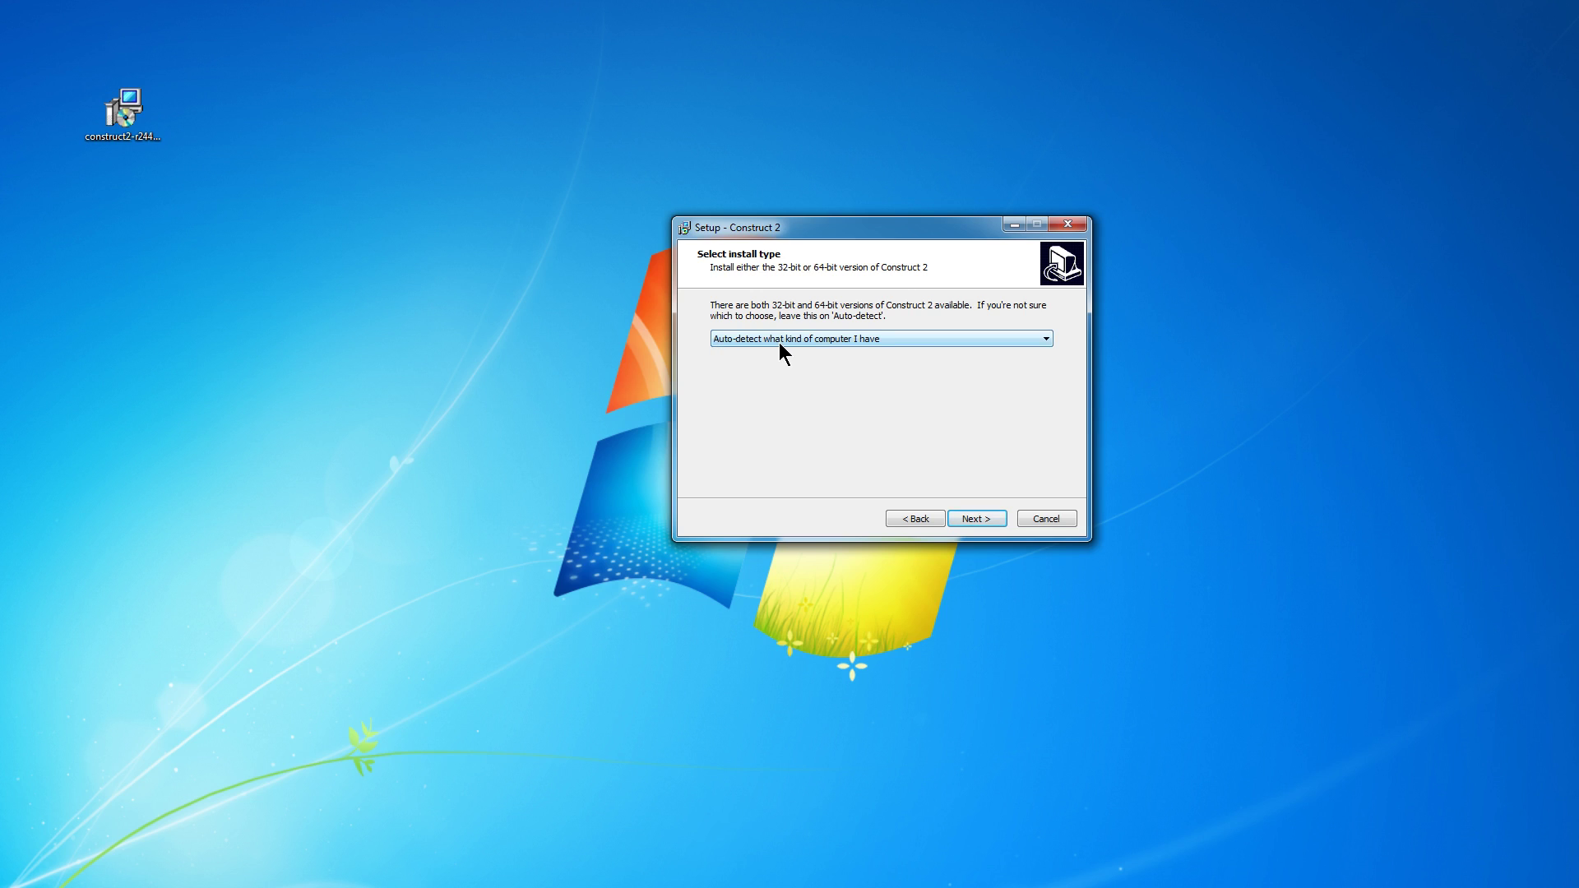
left_click(980, 517)
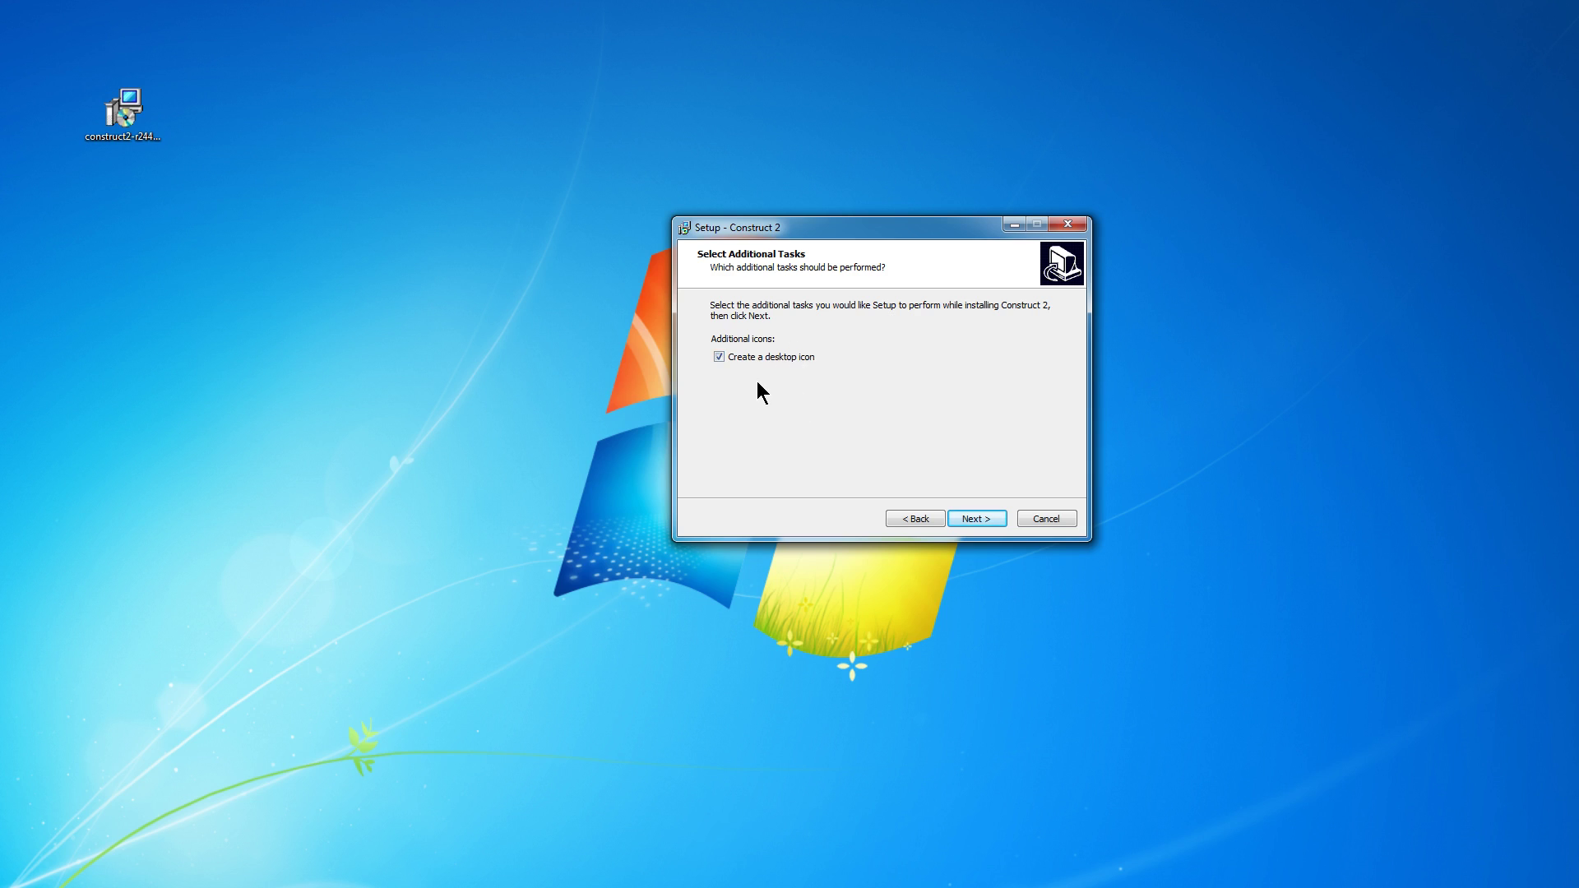
left_click(989, 524)
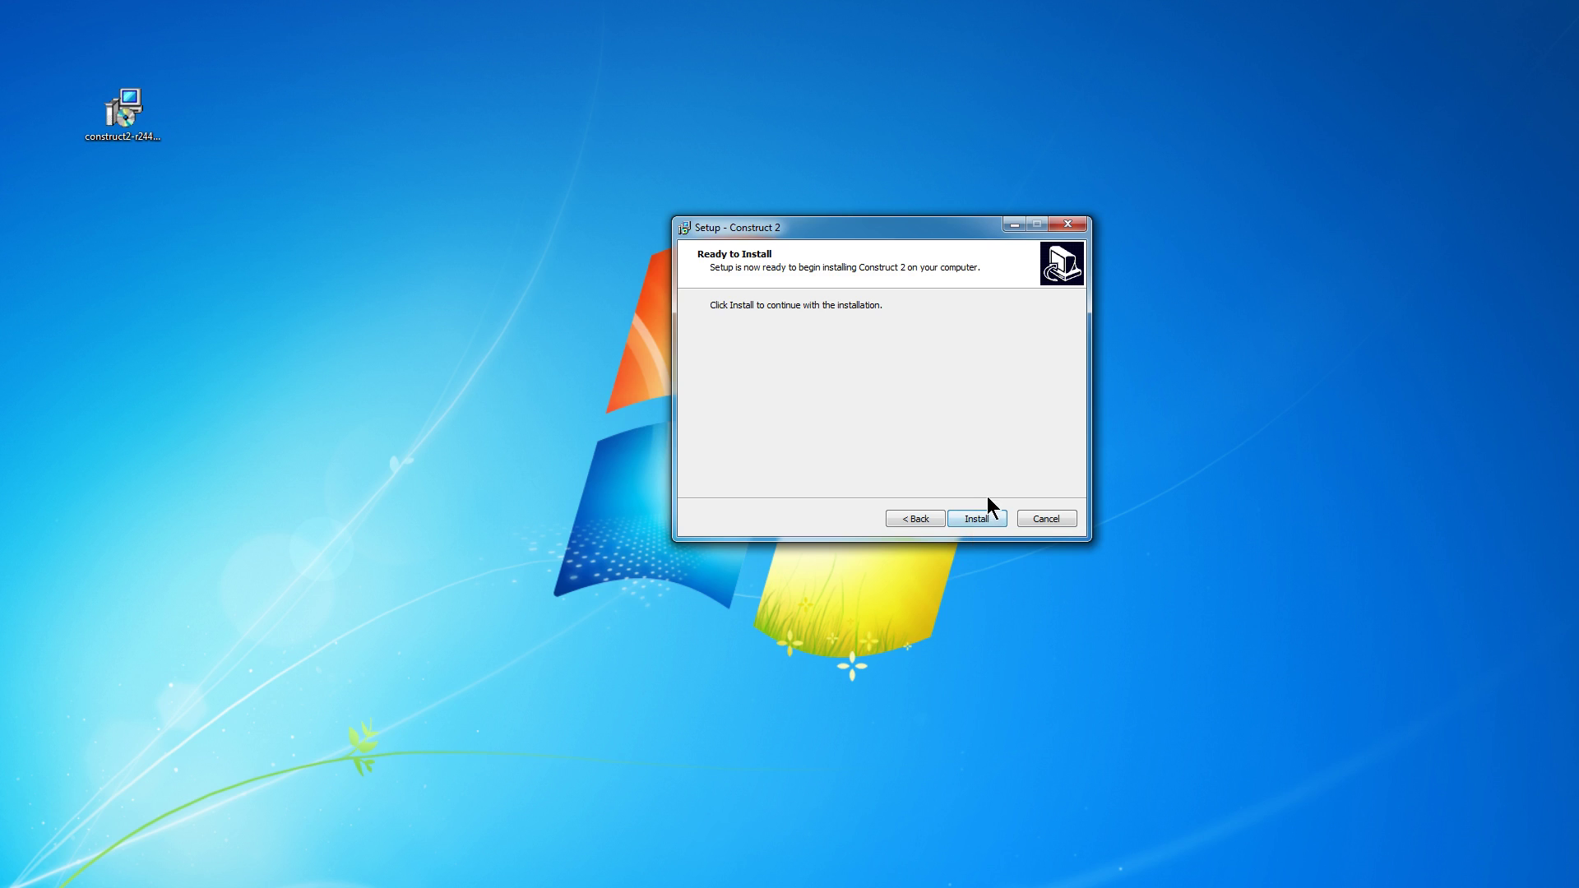
left_click(973, 512)
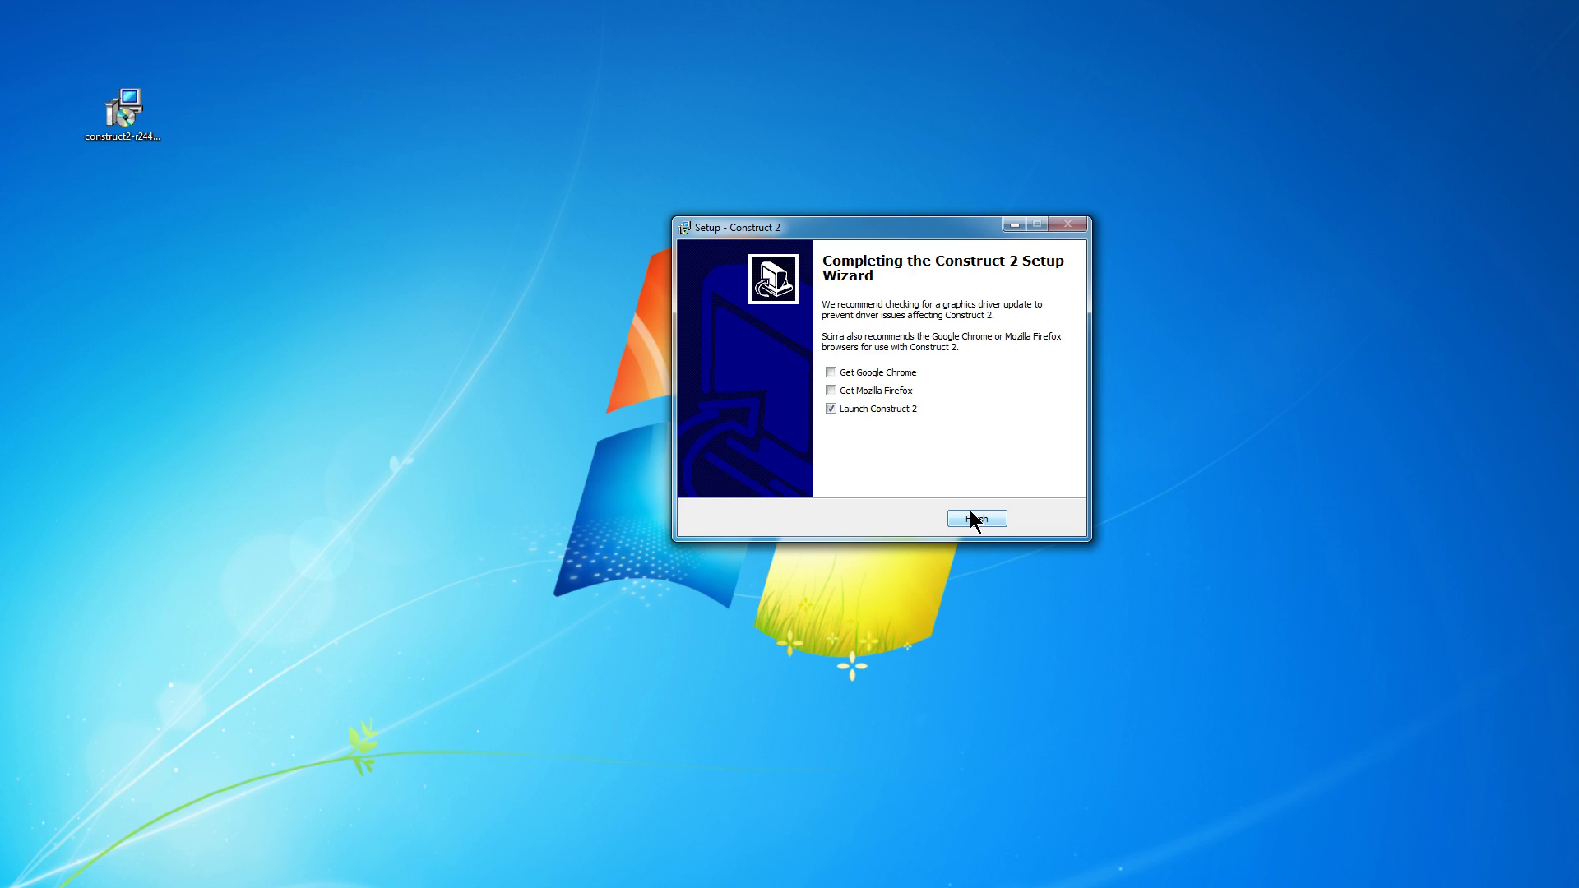
left_click(979, 511)
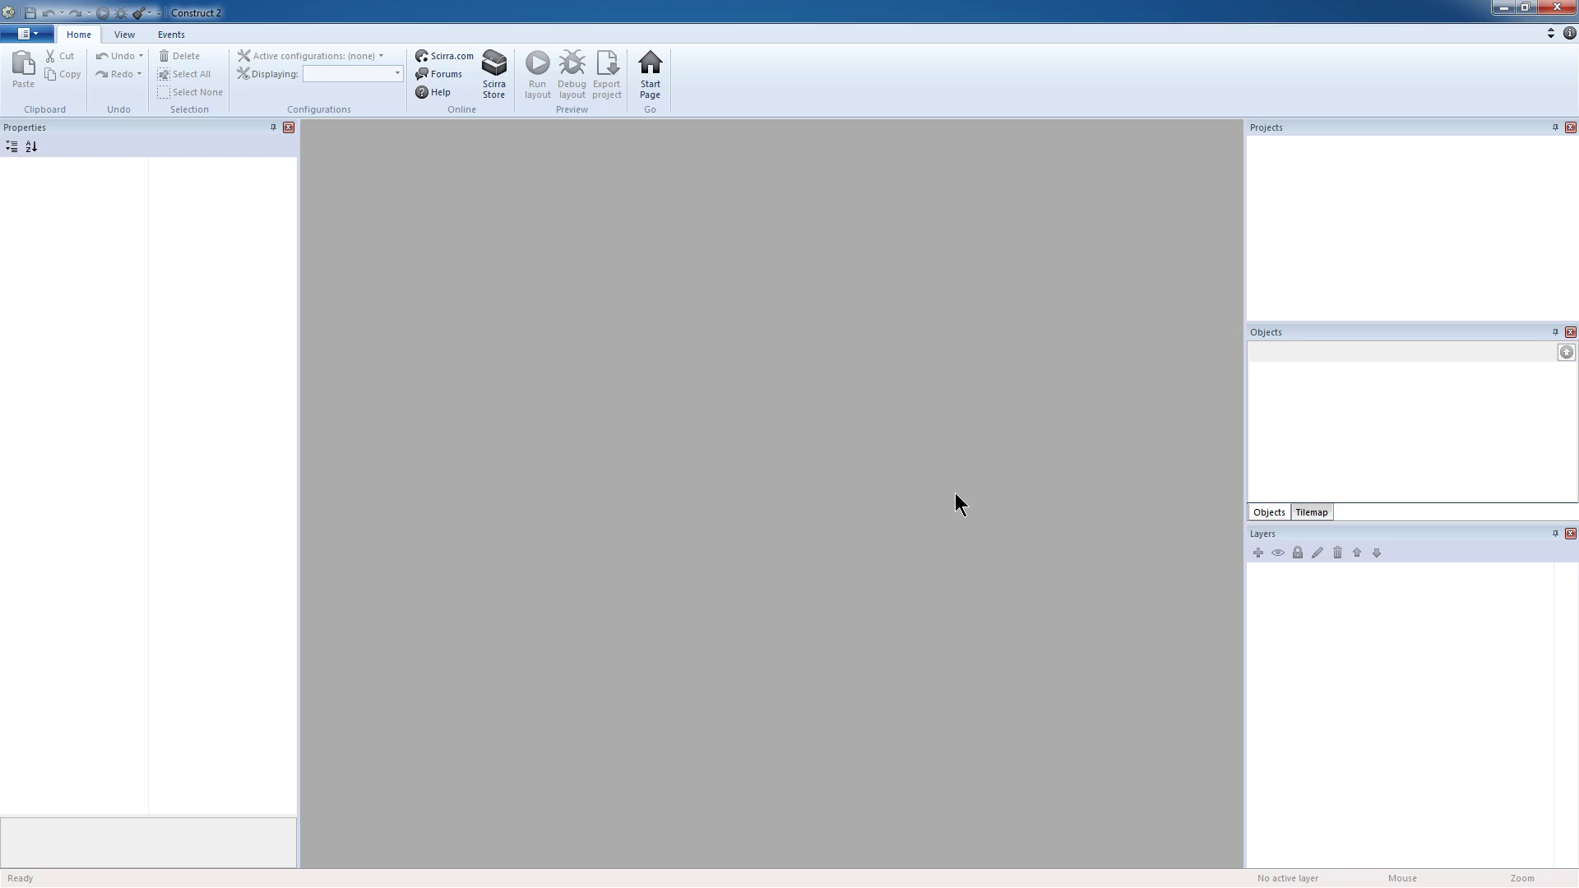
- Create a new empty project with default settings from the template list
left_click(33, 31)
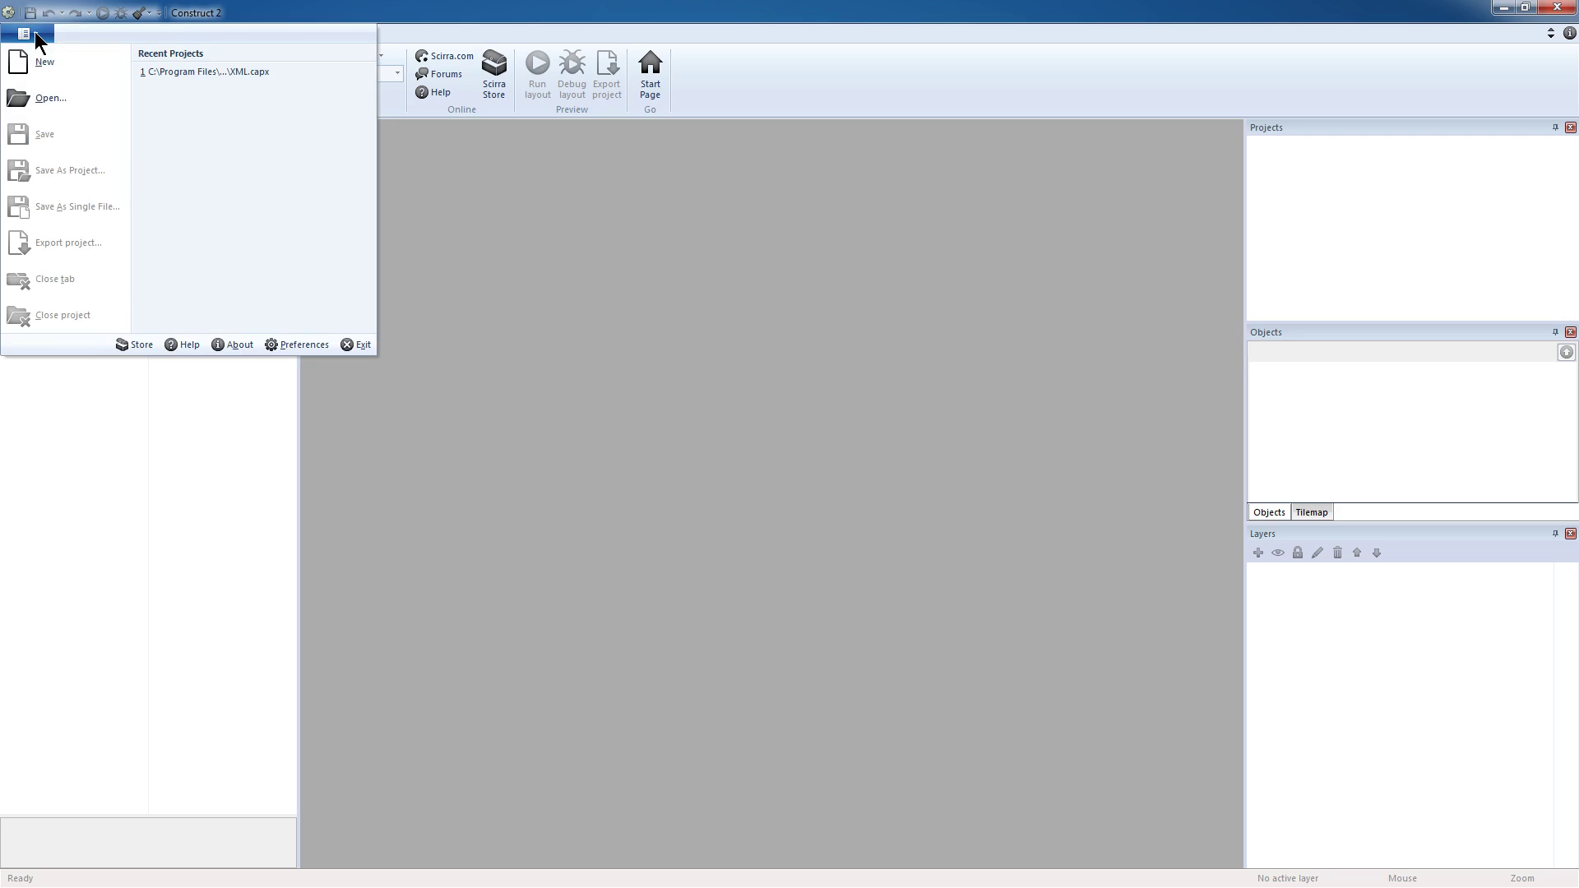
left_click(46, 62)
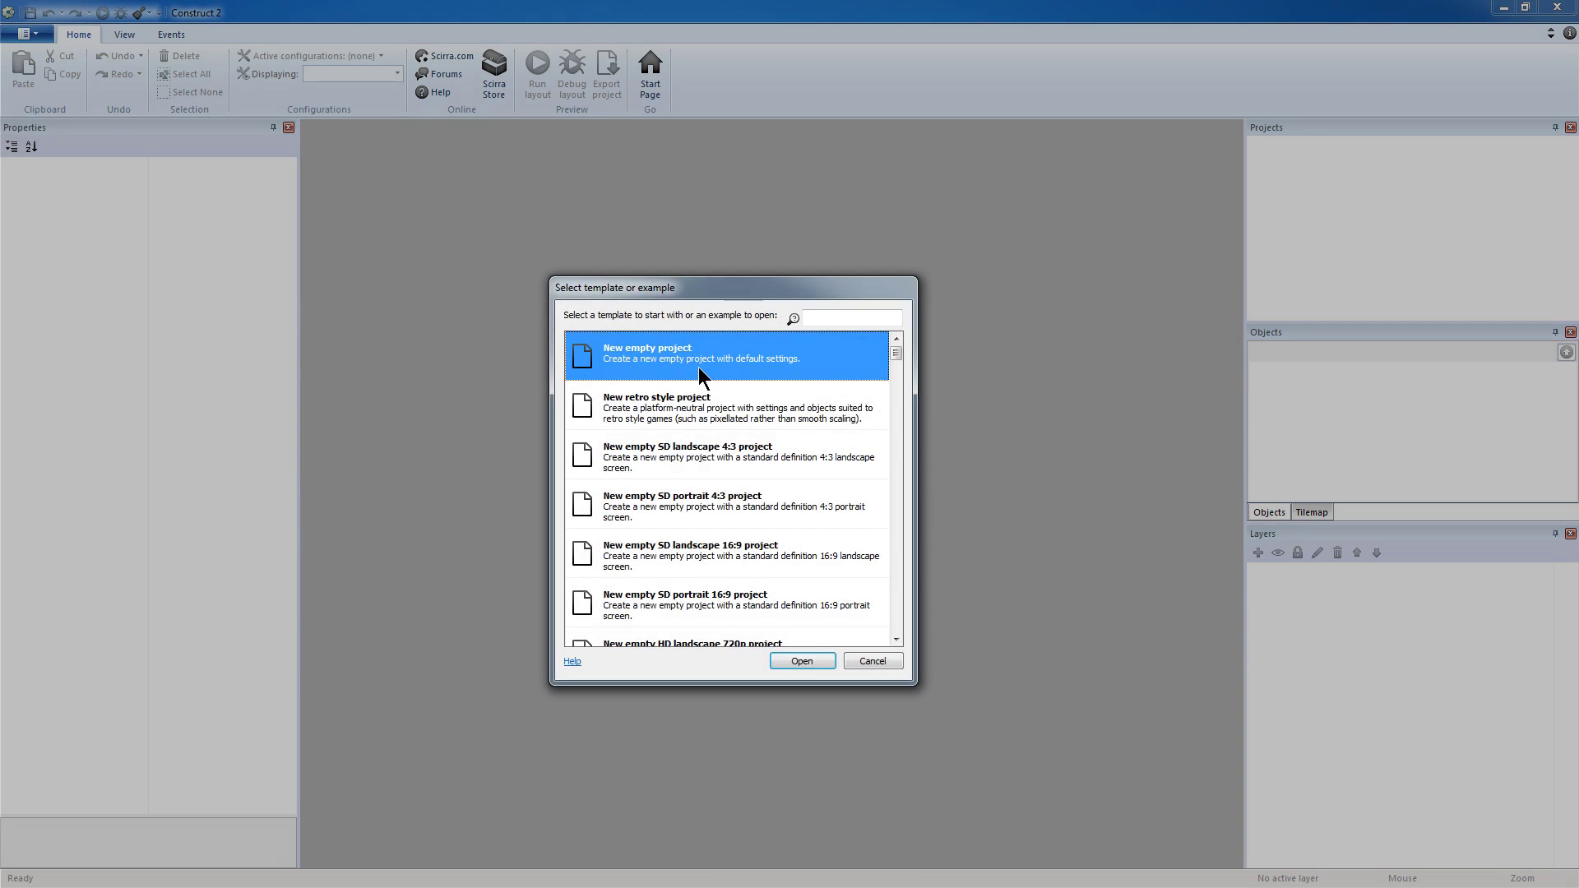
mouse_move(896, 354)
left_mouse_down()
mouse_move(898, 556)
mouse_move(896, 354)
left_mouse_up()
left_click(814, 664)
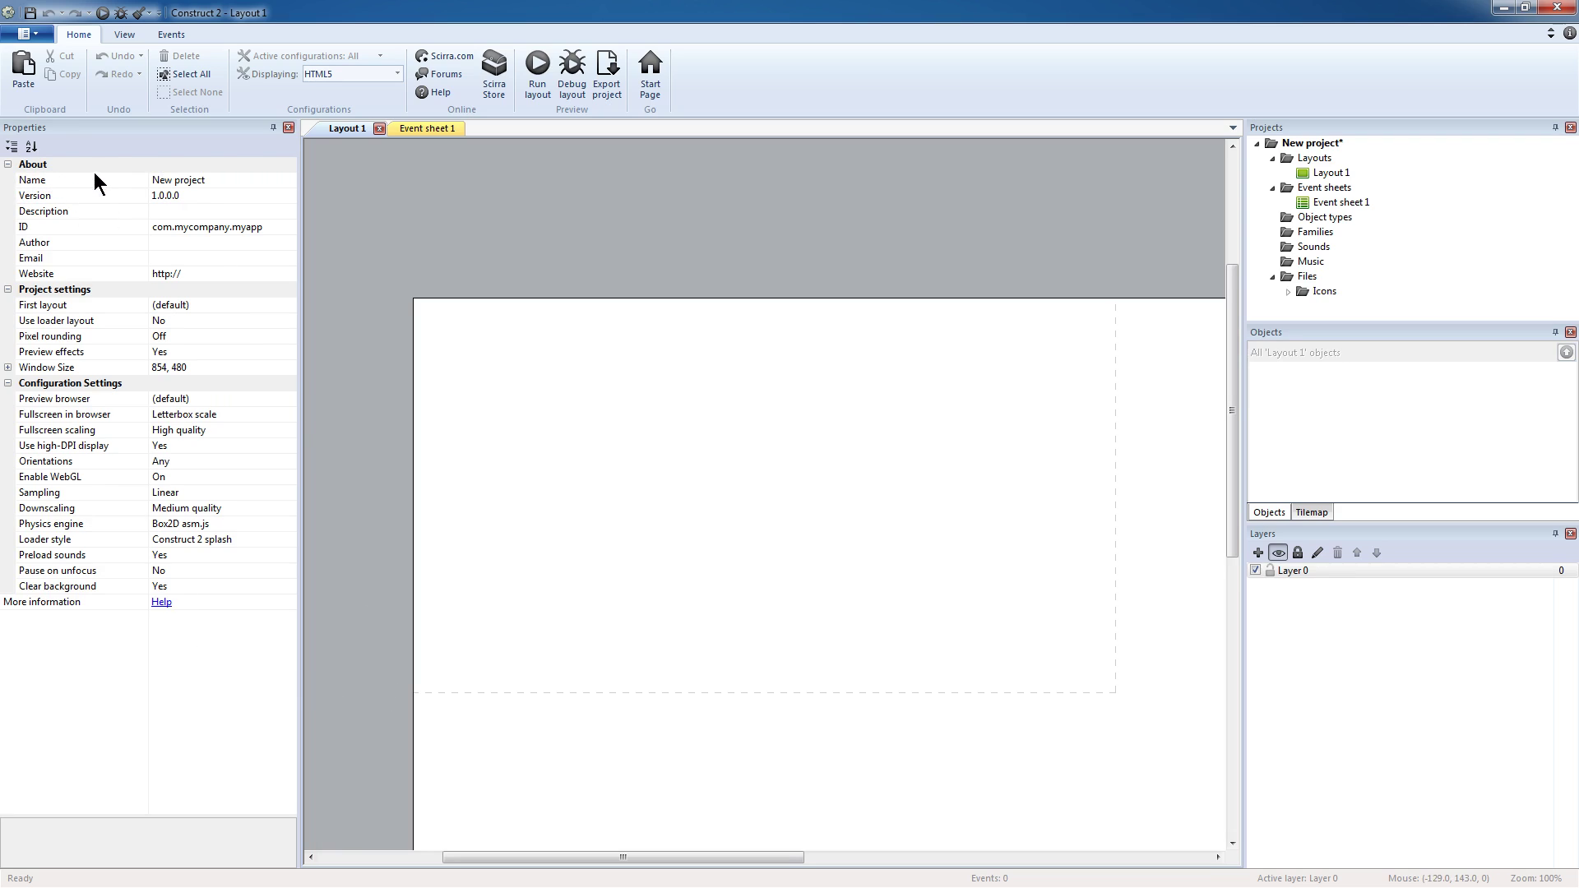
- Name the project tuto and set its window size to 1000, 750
left_click(212, 179)
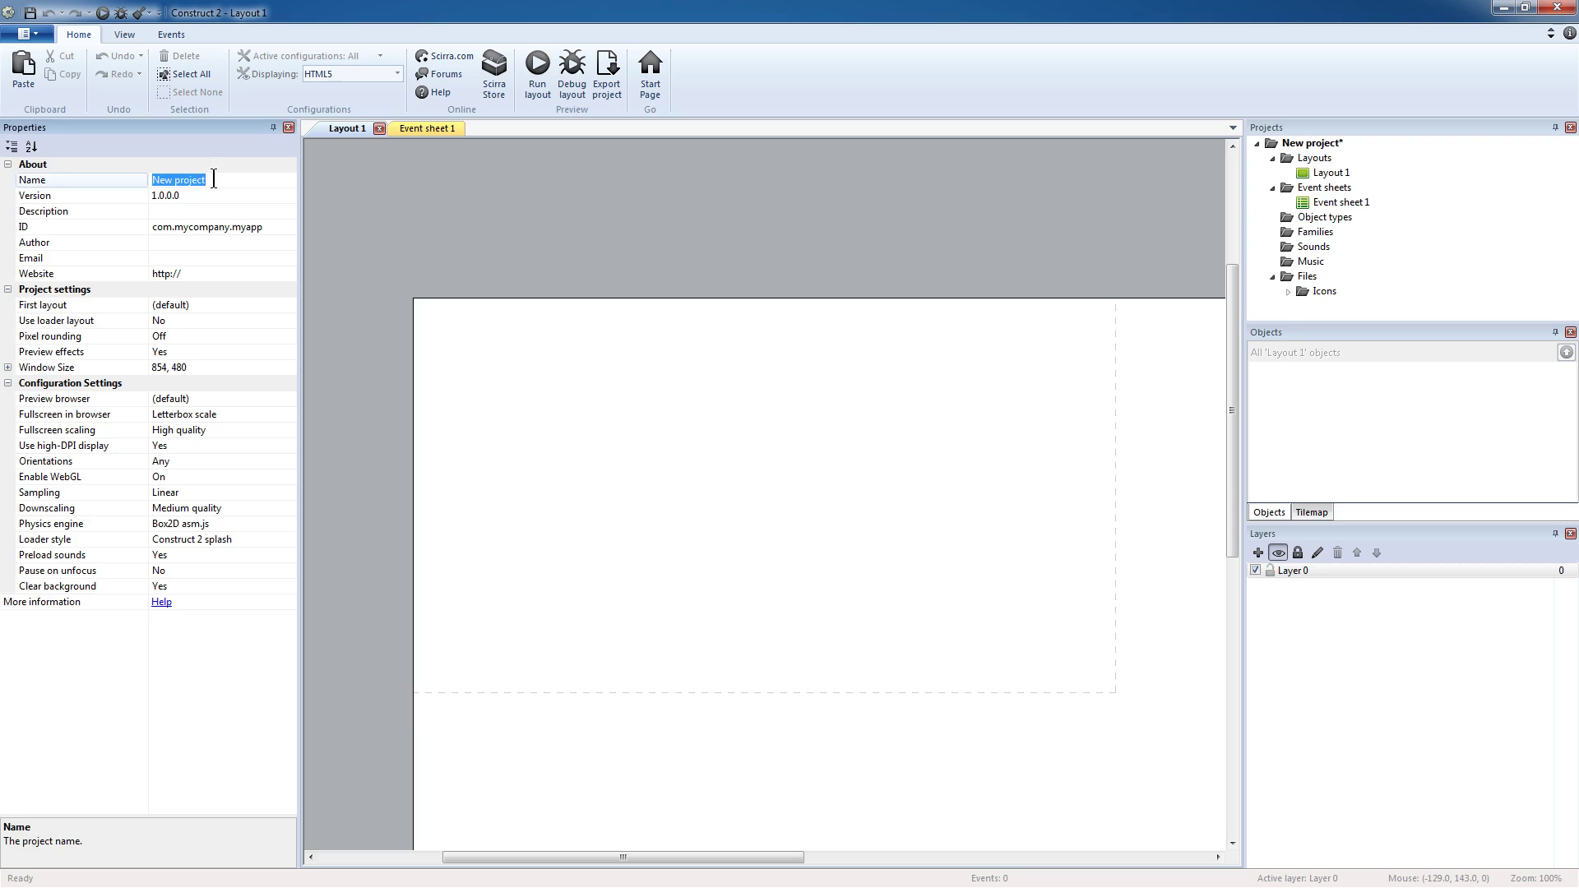
type("tuto")
left_click(173, 367)
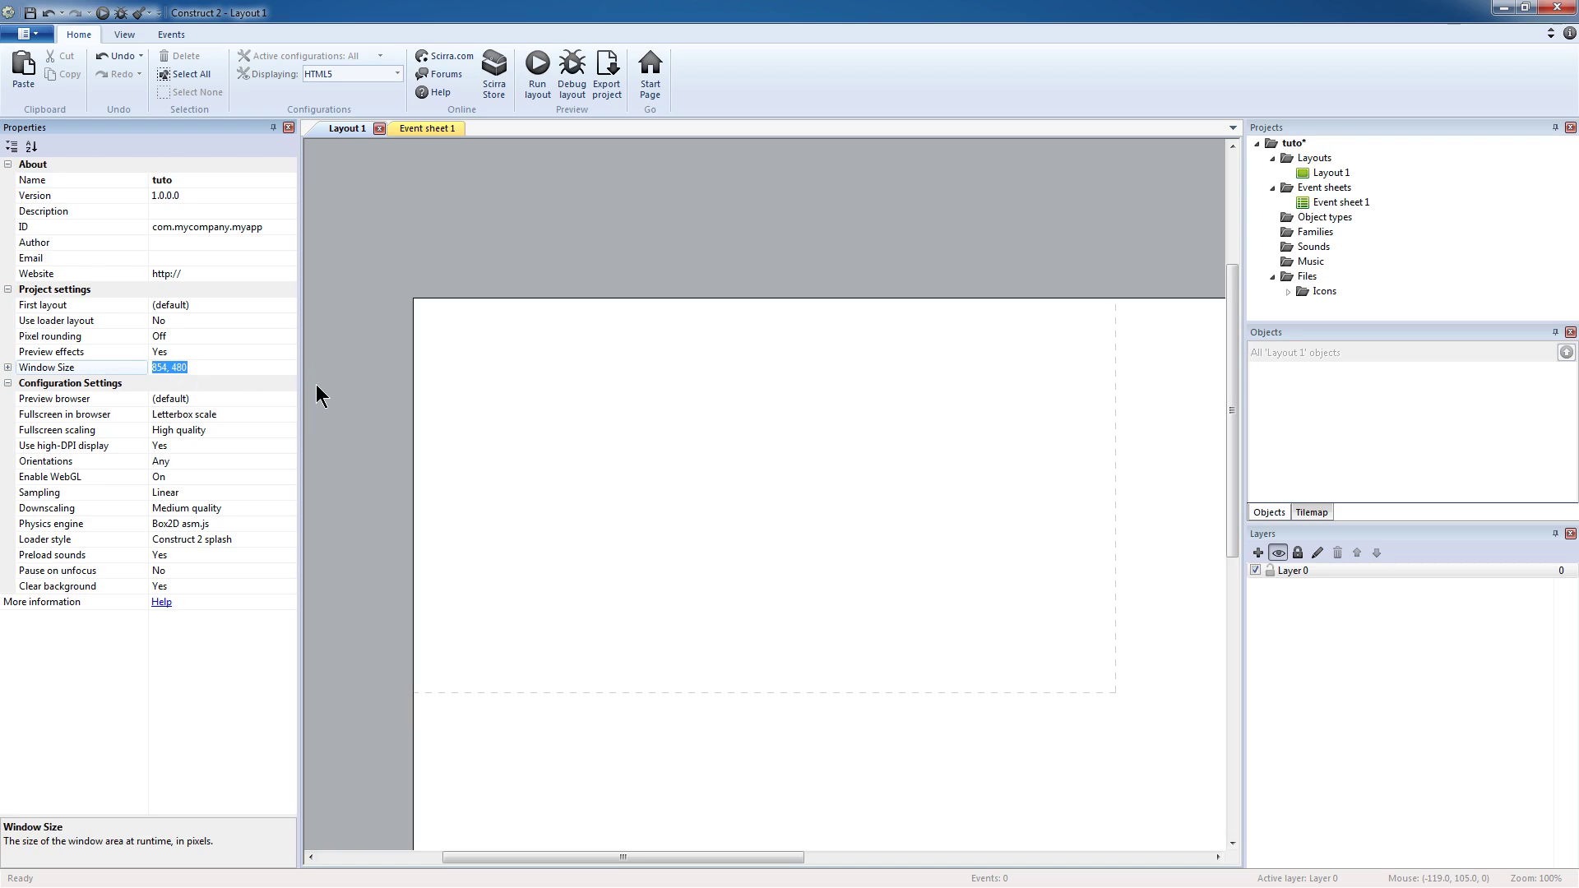
type("1000,750")
key("Return")
- Rename the layout Layout 1 as niveau1
left_click(595, 394)
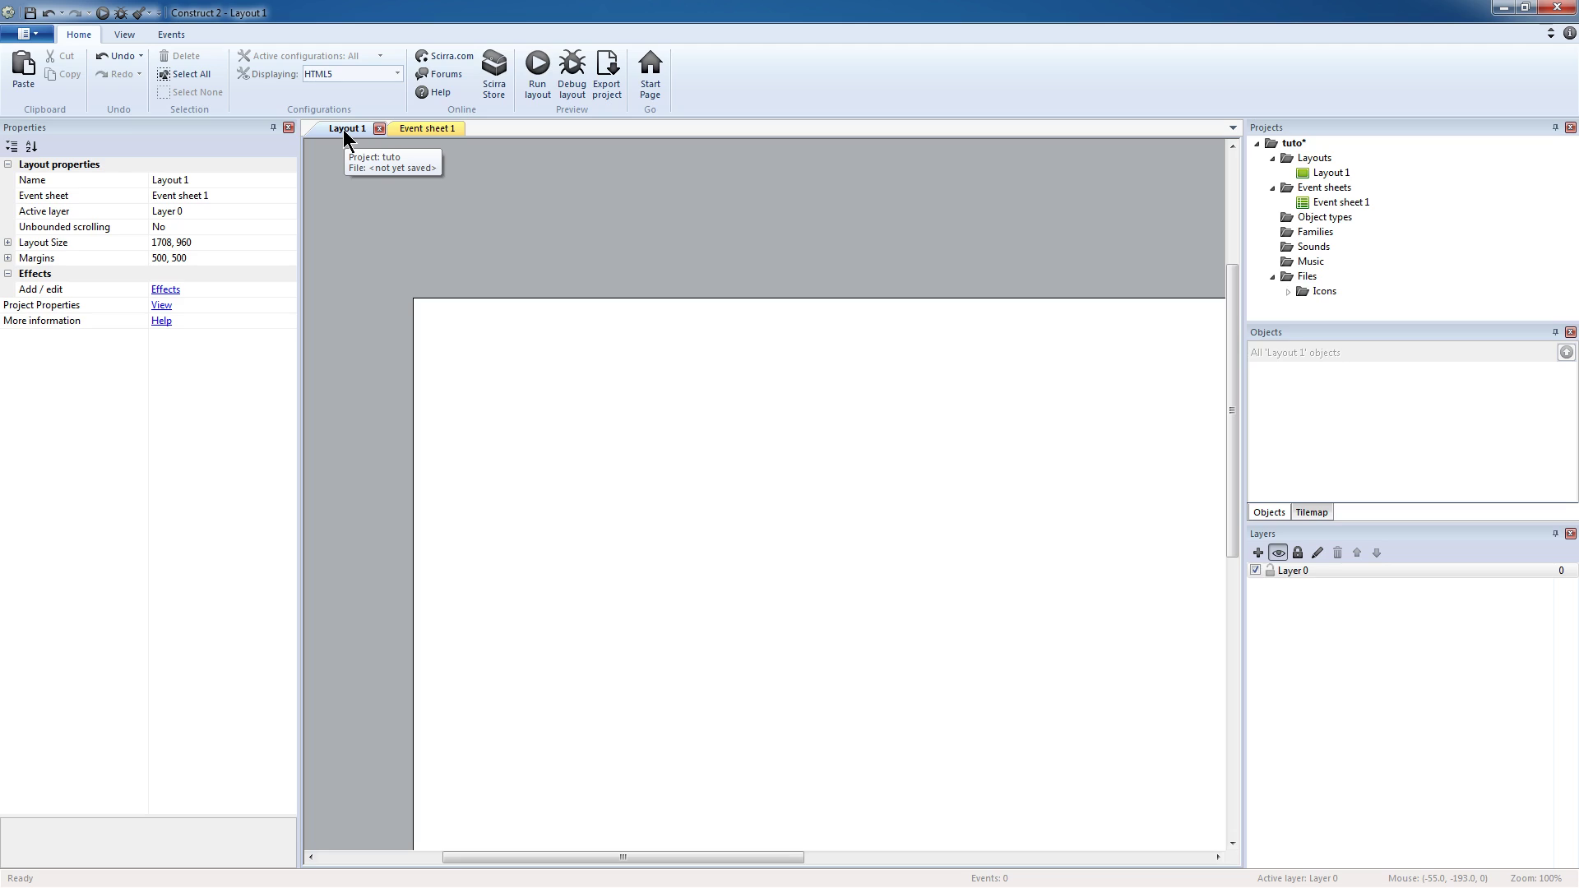
left_click(206, 179)
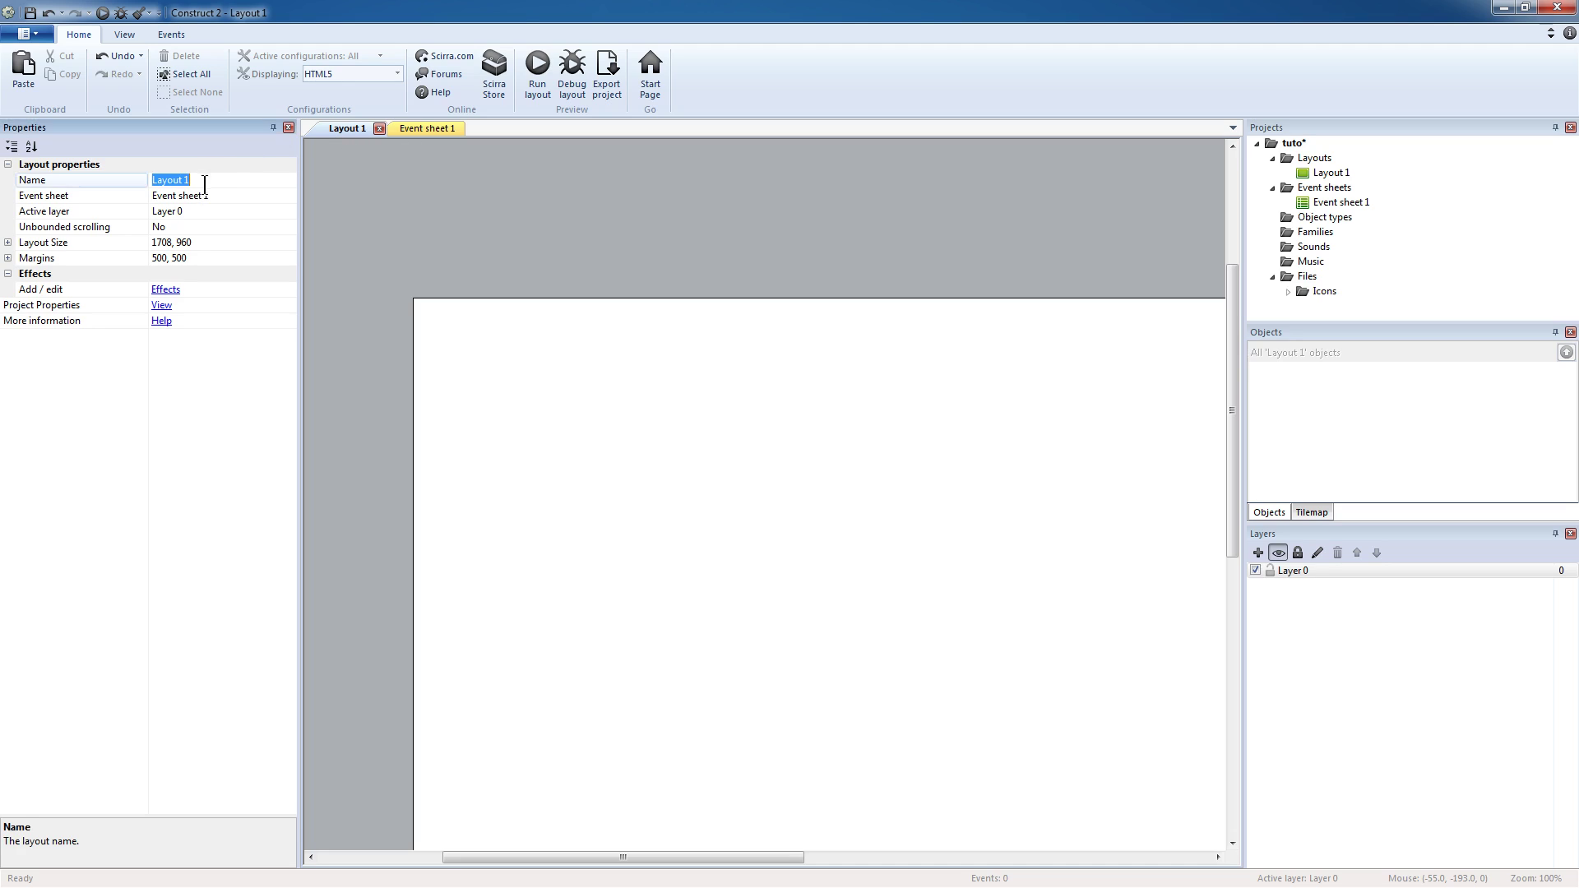
type("niveau1")
key("Return")
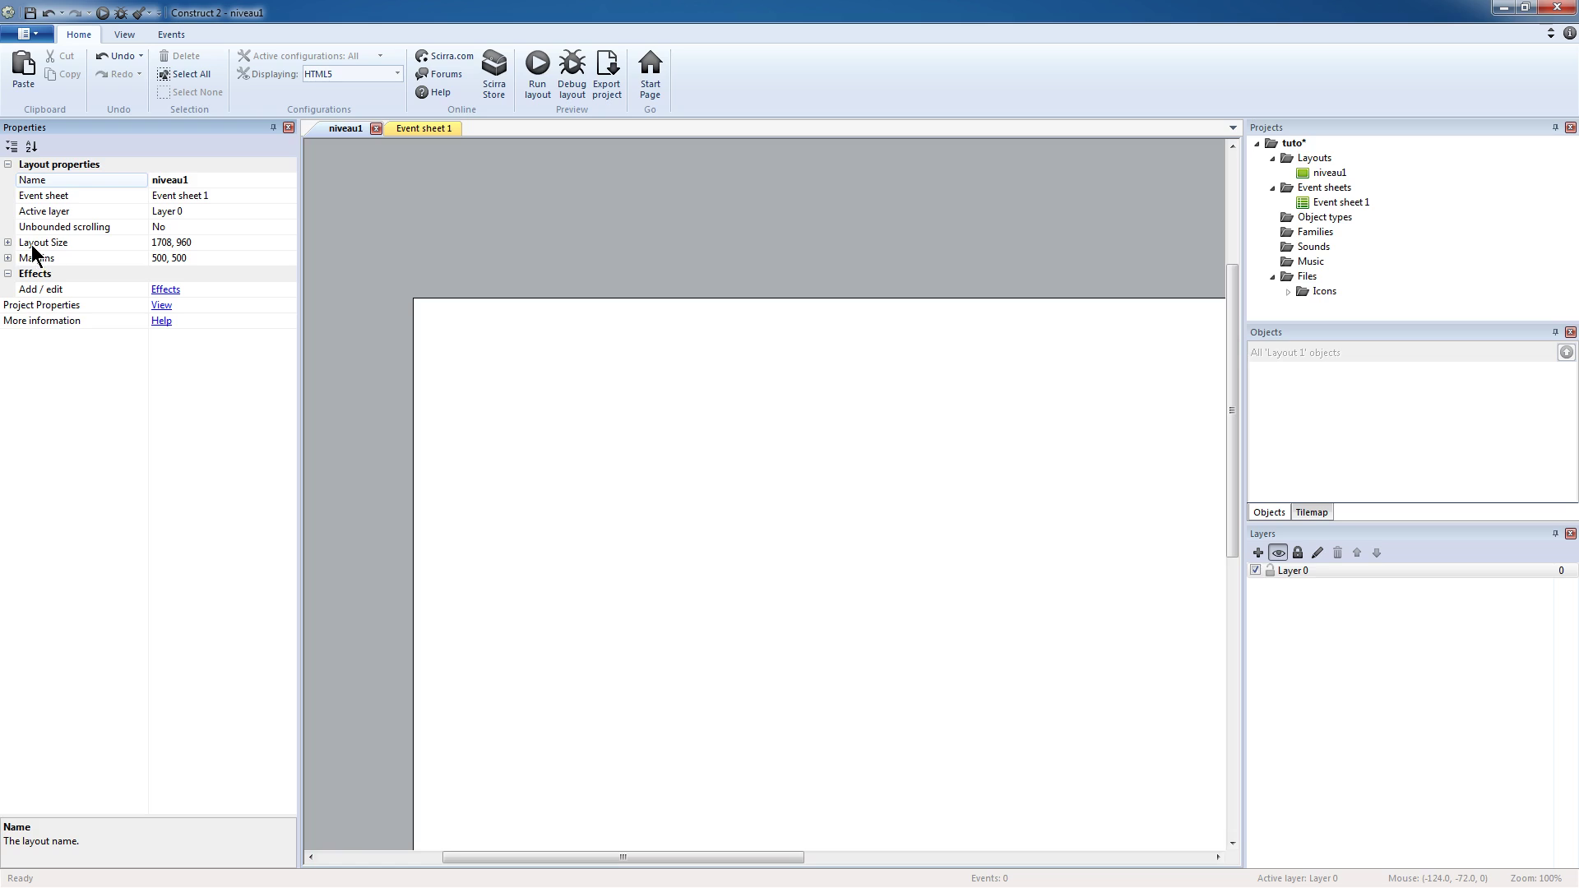
- Set the layout size of niveau1 to 2000, 750
left_click(161, 243)
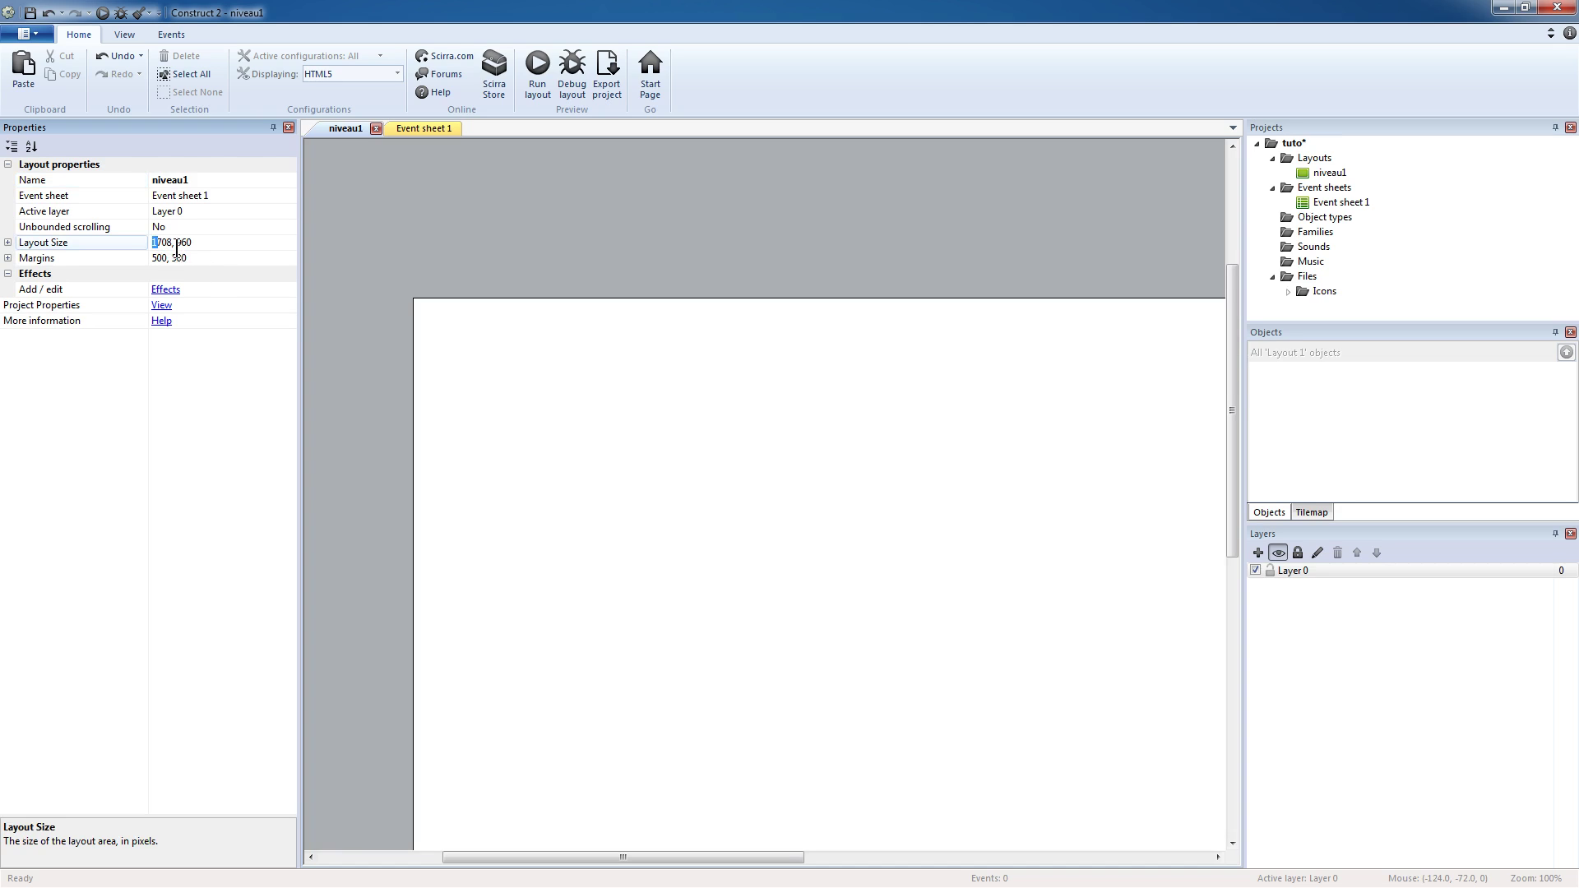
left_click_drag(153, 243, 173, 243)
type("2200")
key("BackSpace")
key("BackSpace")
key("BackSpace")
type("000")
key("BackSpace")
key("BackSpace")
key("BackSpace")
type("750")
left_click(584, 394)
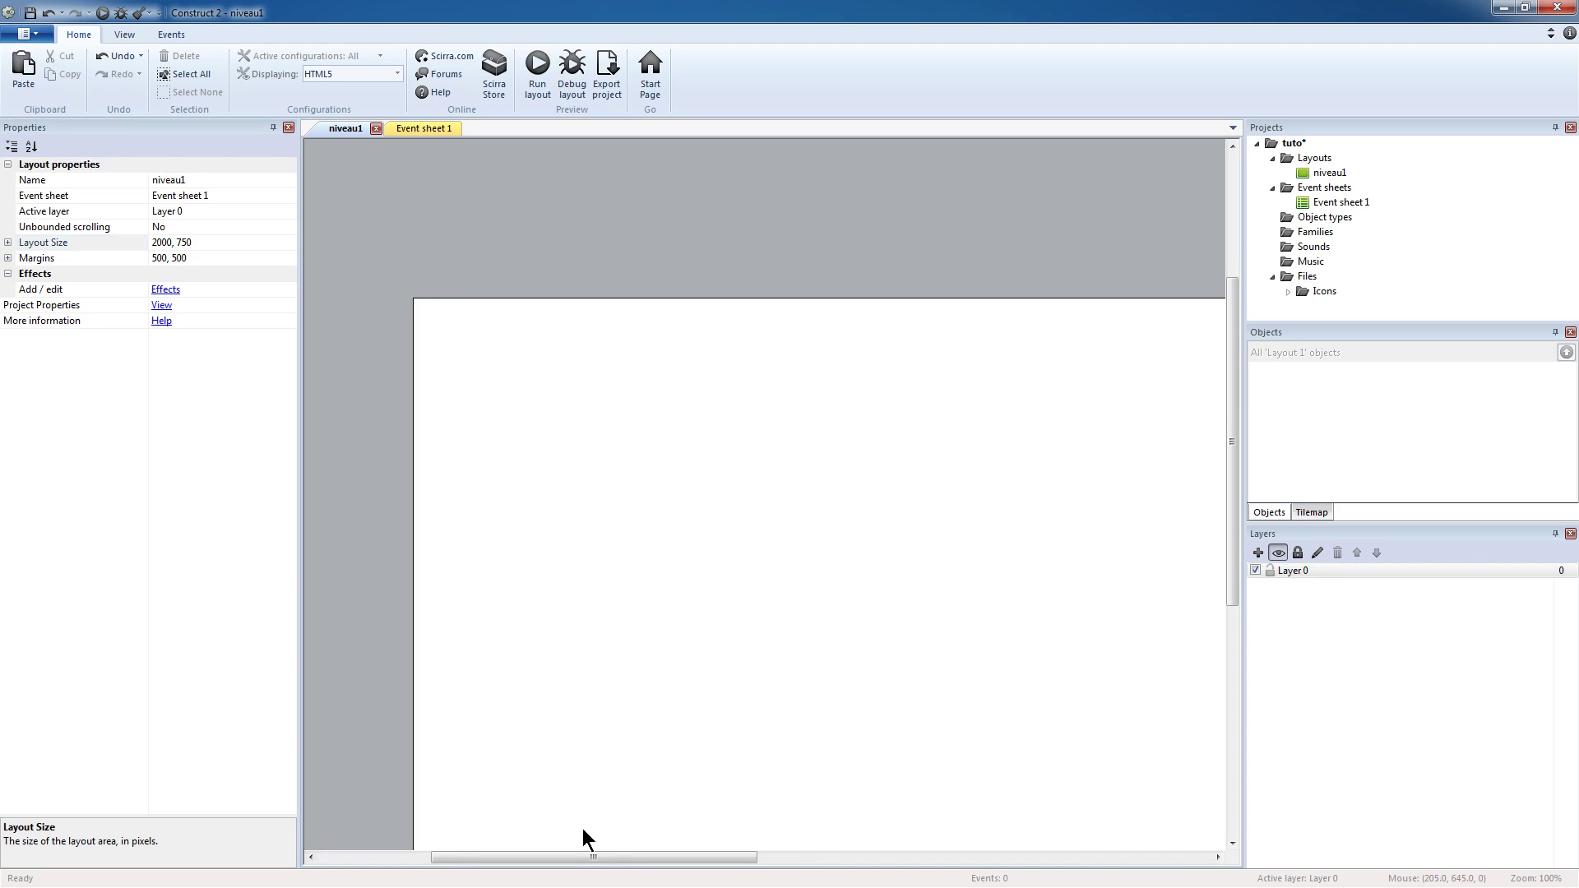
left_click_drag(575, 855, 708, 761)
scroll(649, 667, "down", 2)
scroll(648, 666, "down", 1)
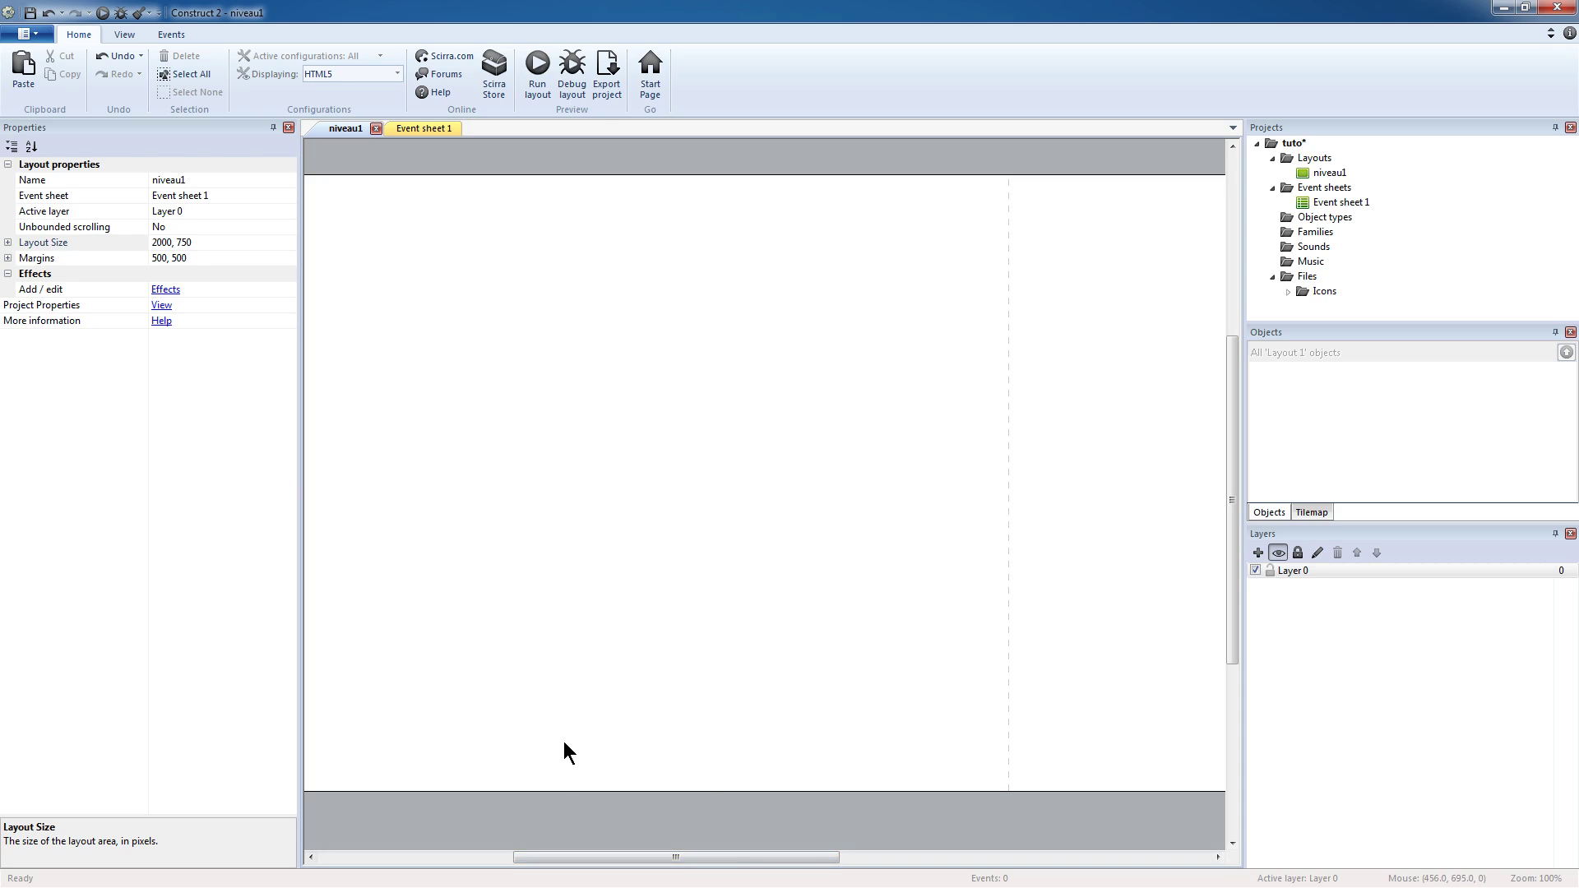
left_click_drag(535, 857, 724, 858)
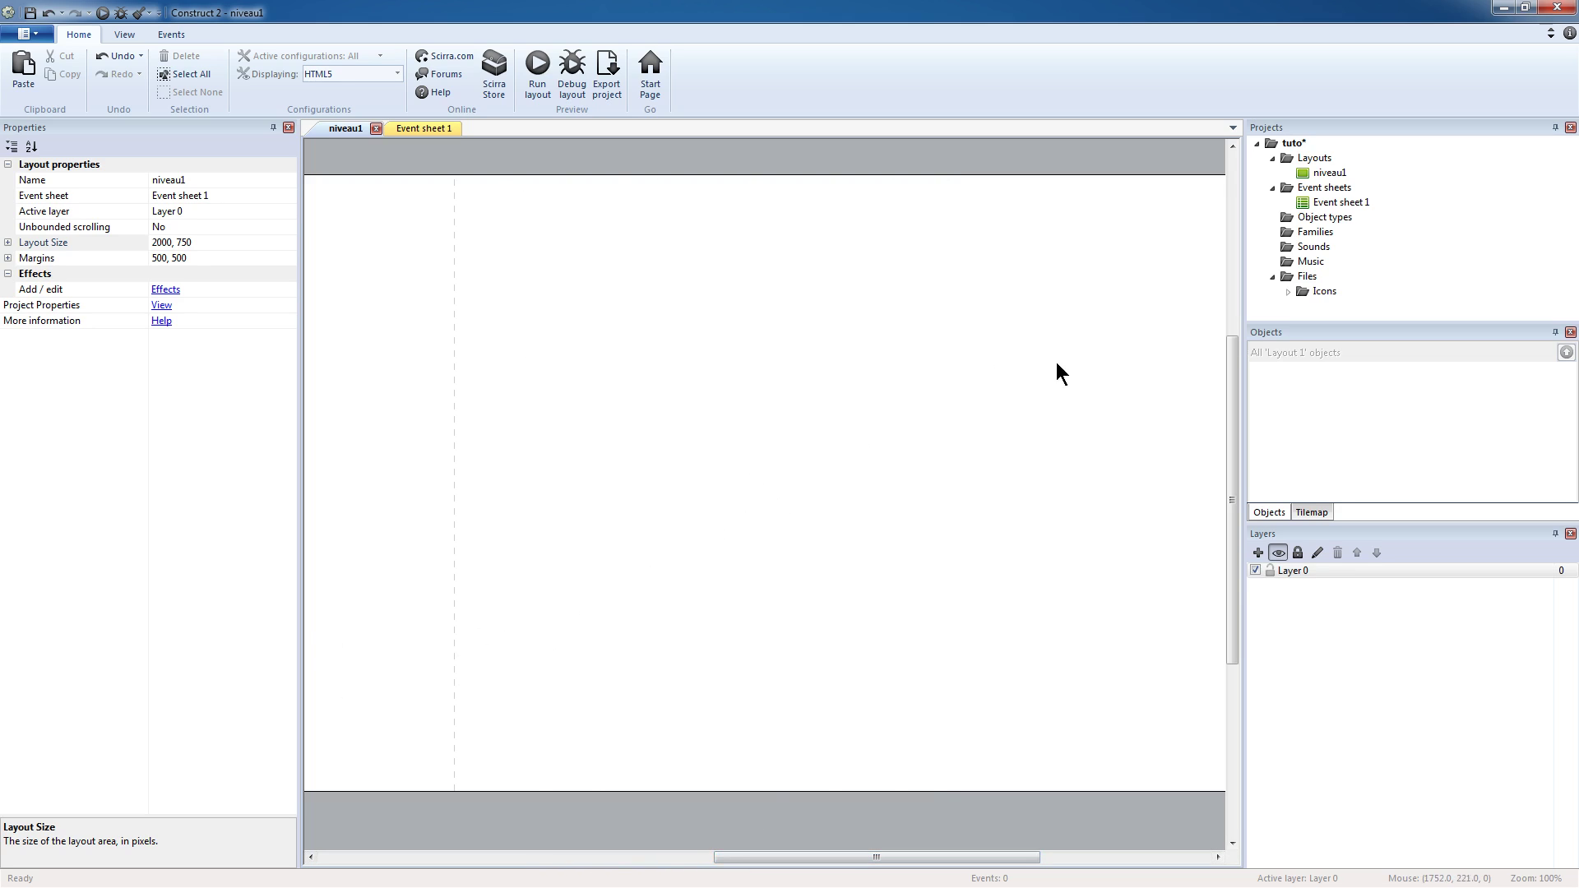
left_click_drag(717, 857, 562, 858)
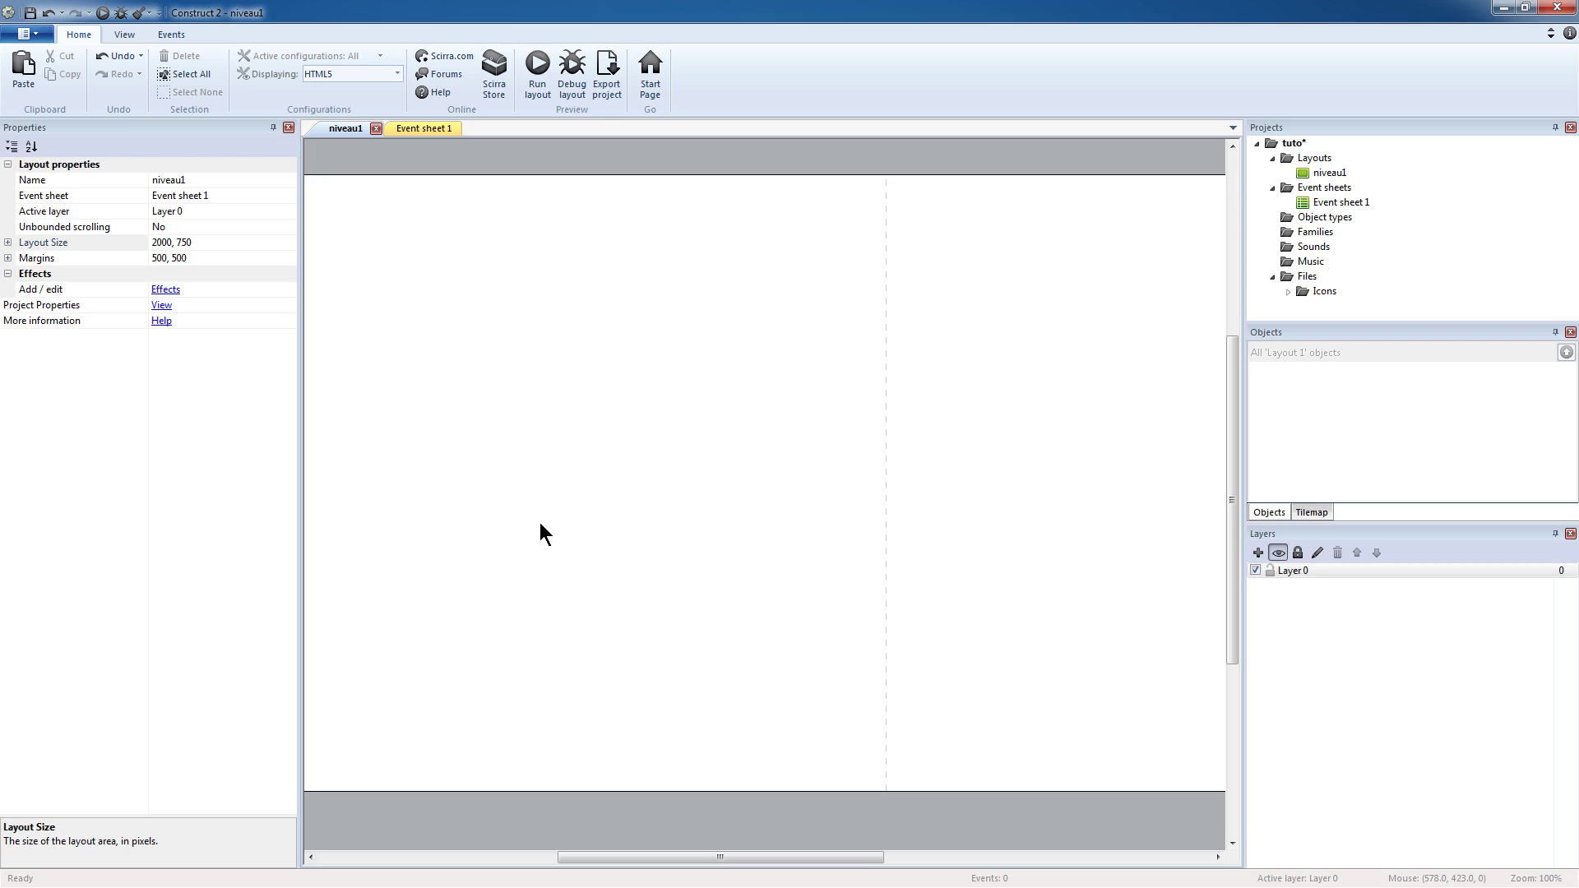
- Insert a Tiled Background object named fond and place it in the niveau1 layout
right_click(557, 475)
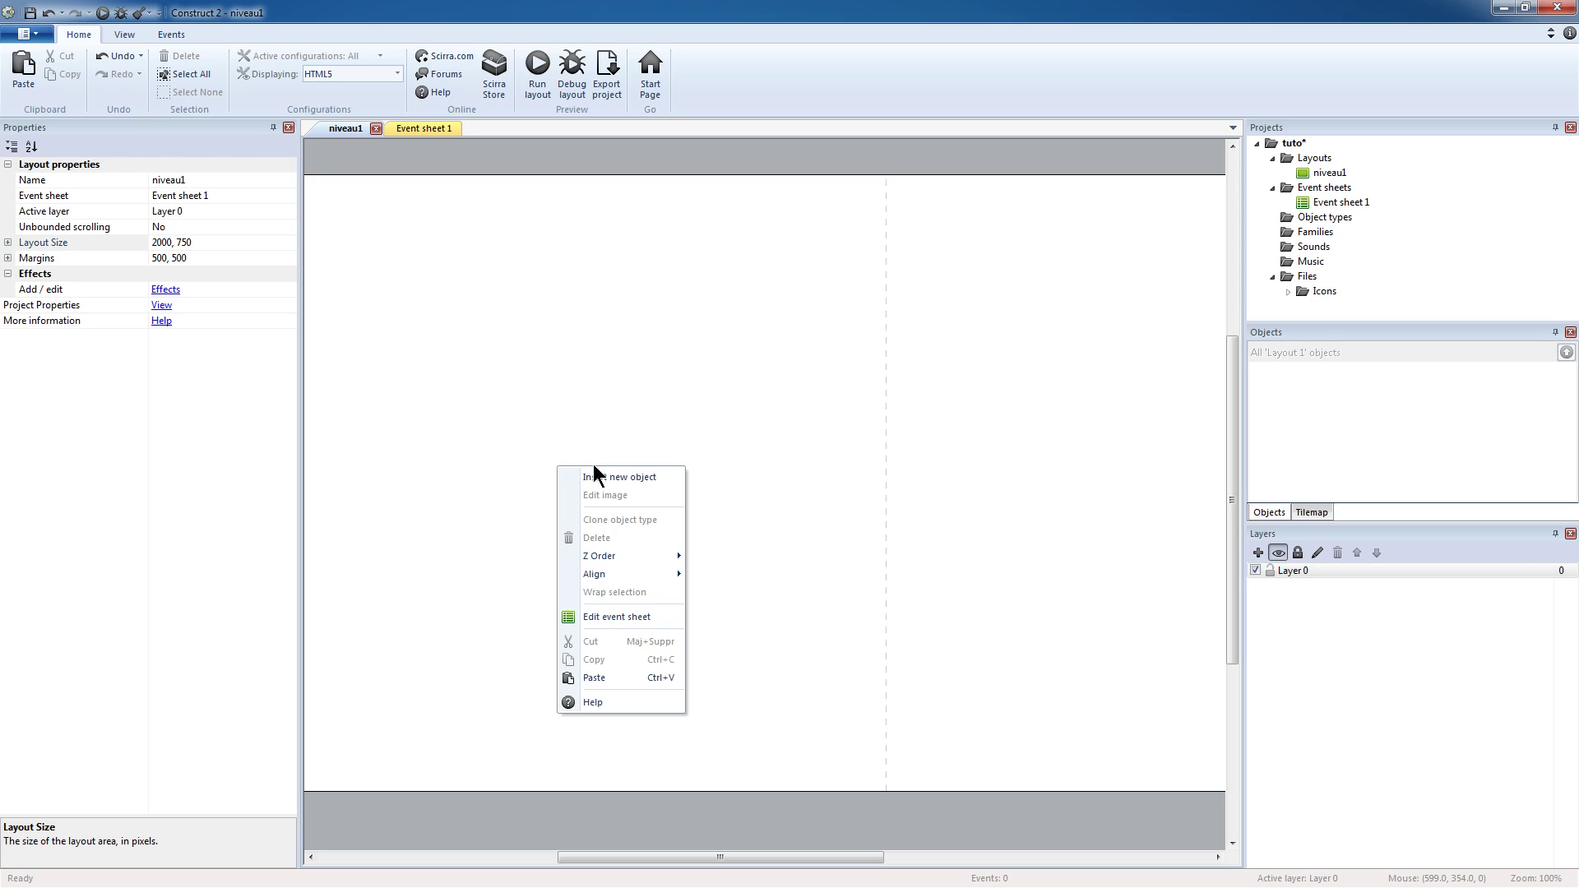
left_click(659, 475)
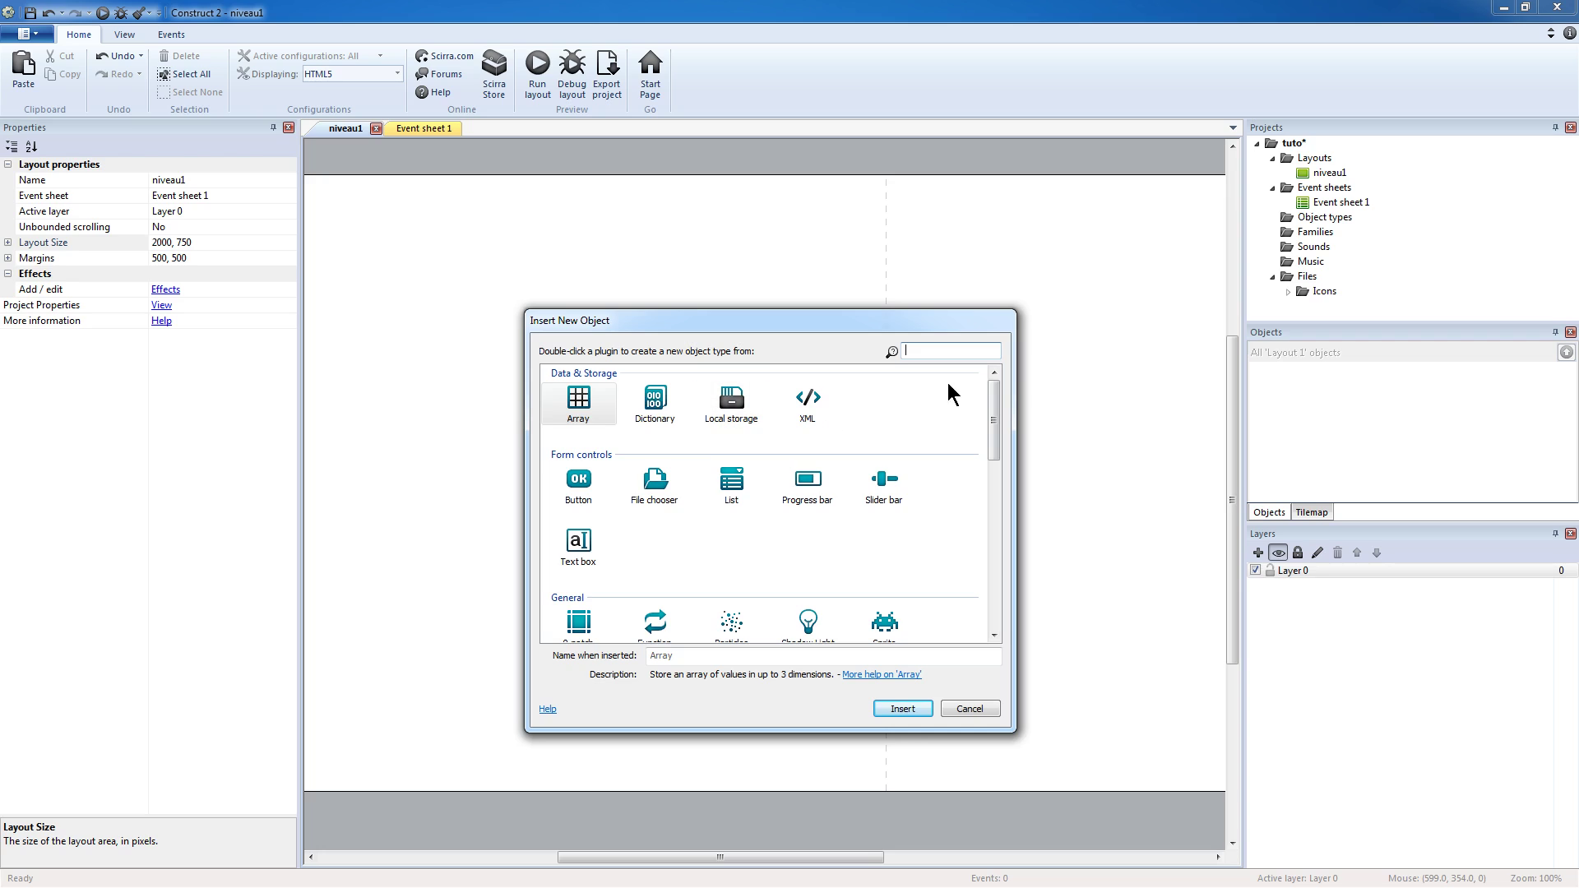
scroll(992, 403, "down", 3)
left_click_drag(992, 403, 992, 445)
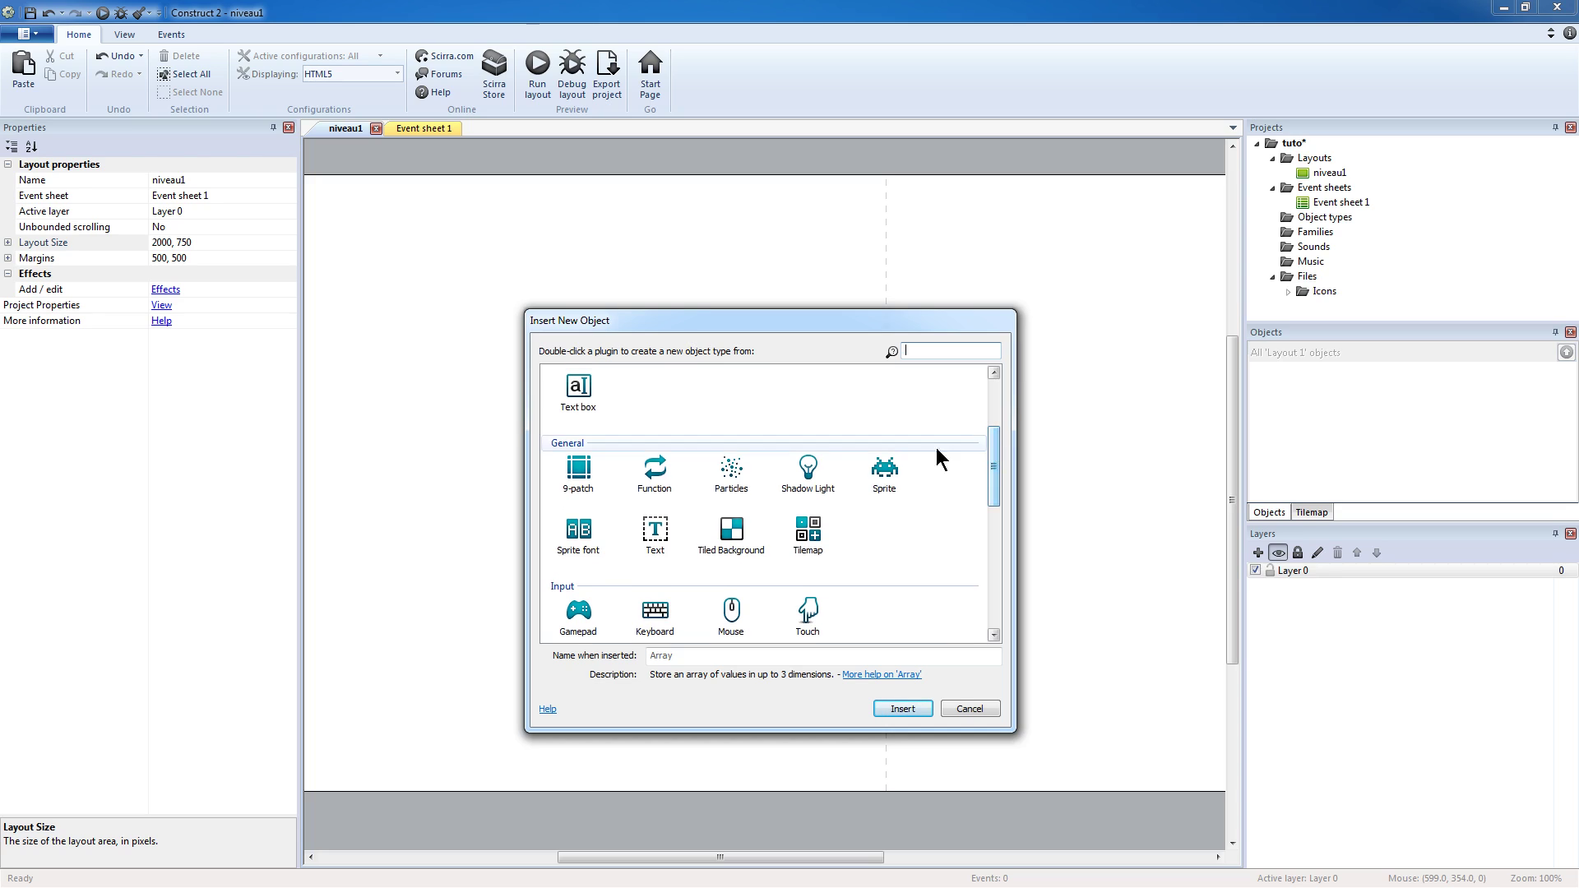
left_click(731, 554)
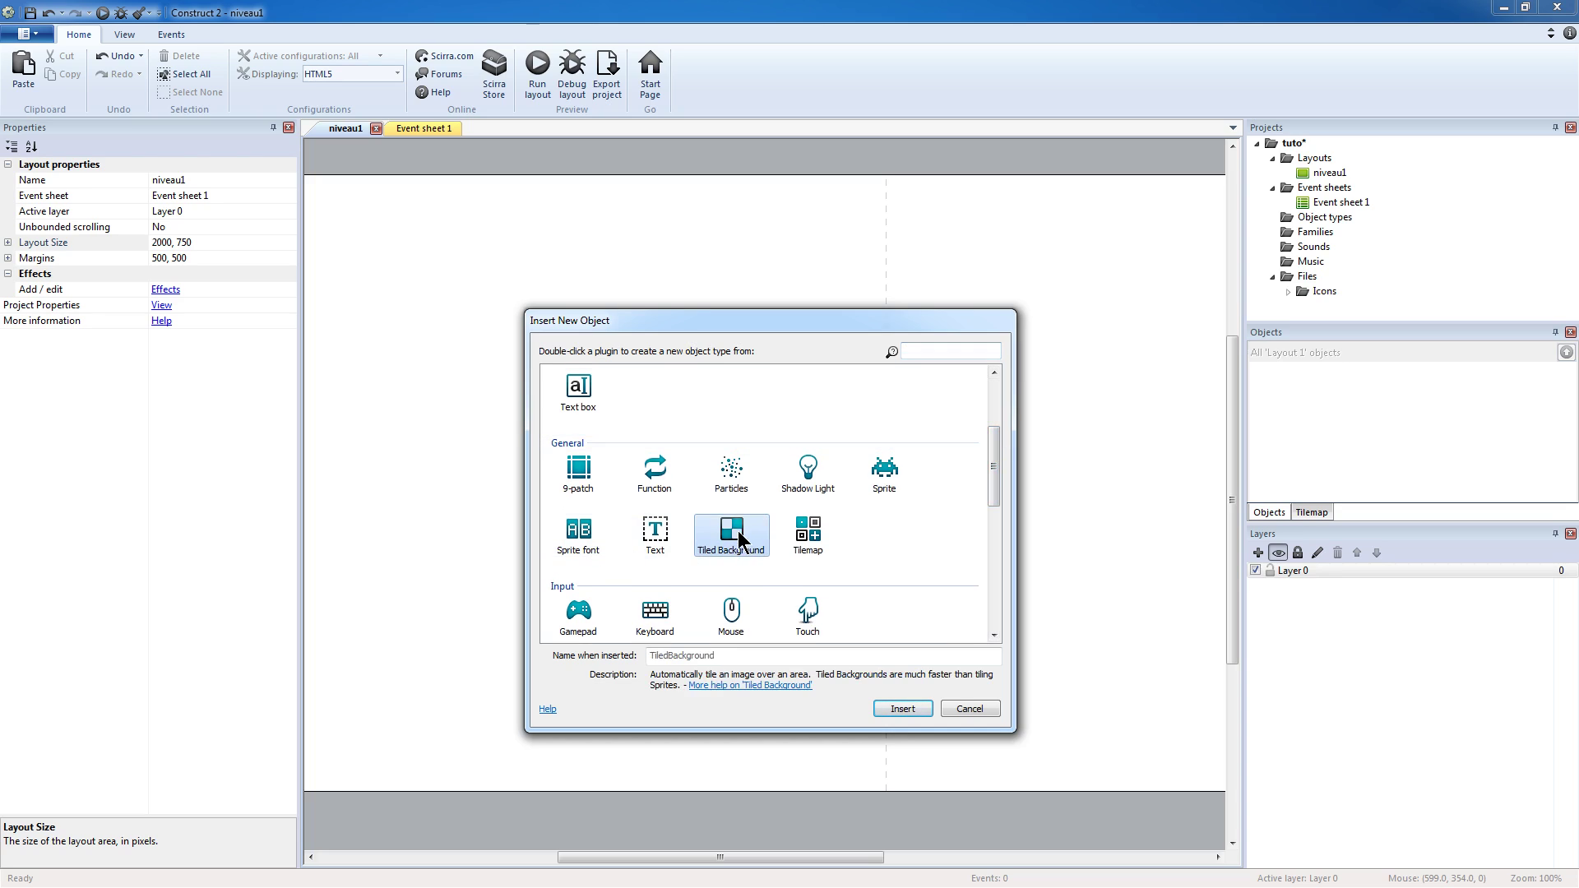
left_click(723, 659)
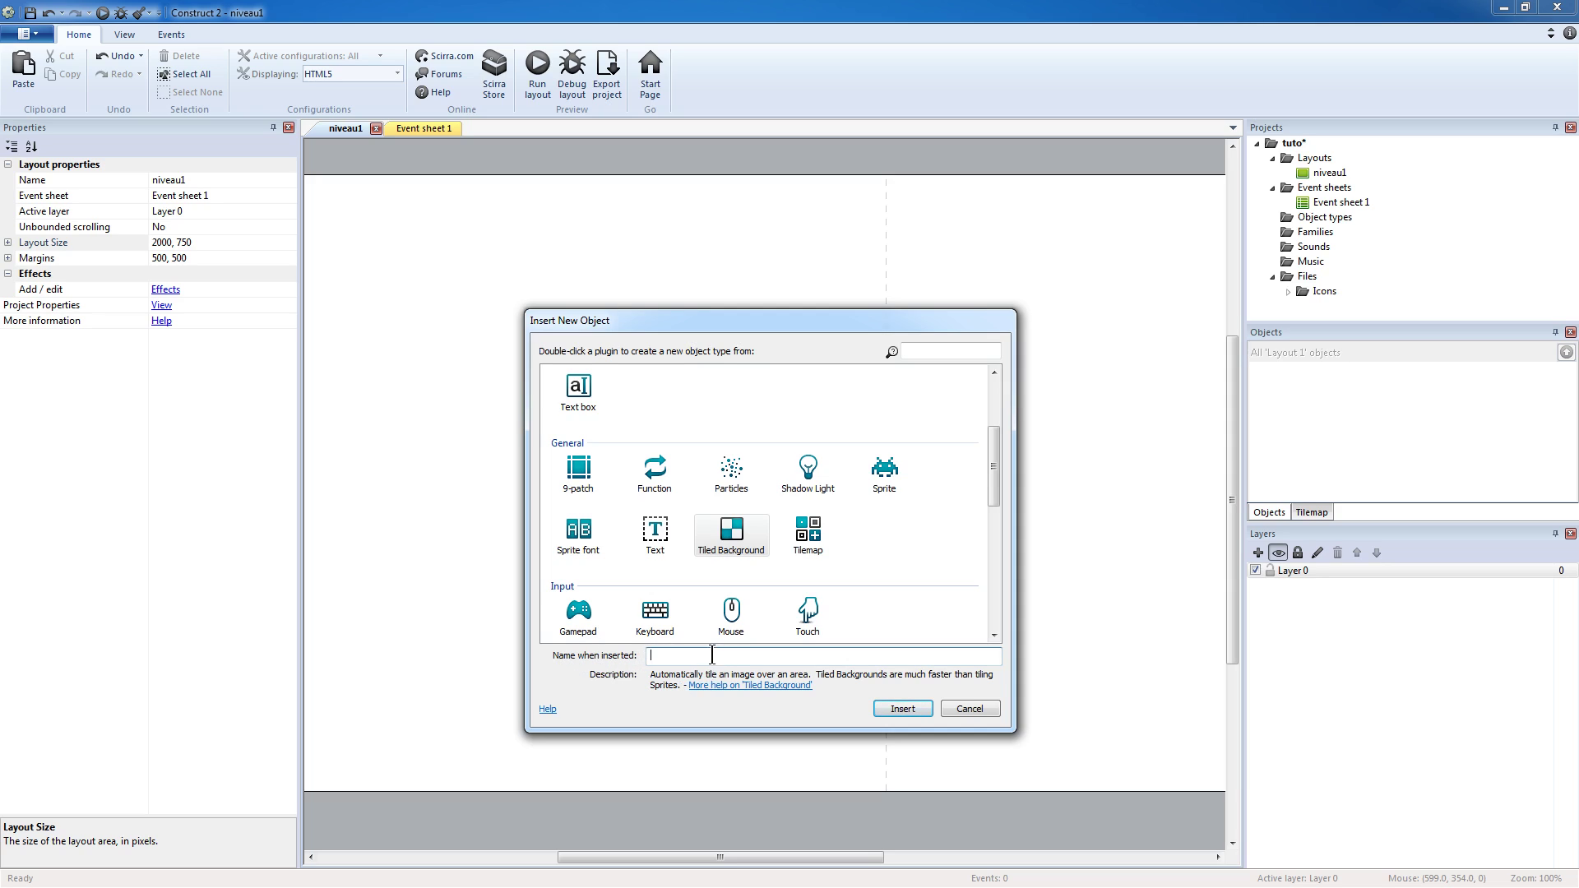
type("fond")
left_click(902, 709)
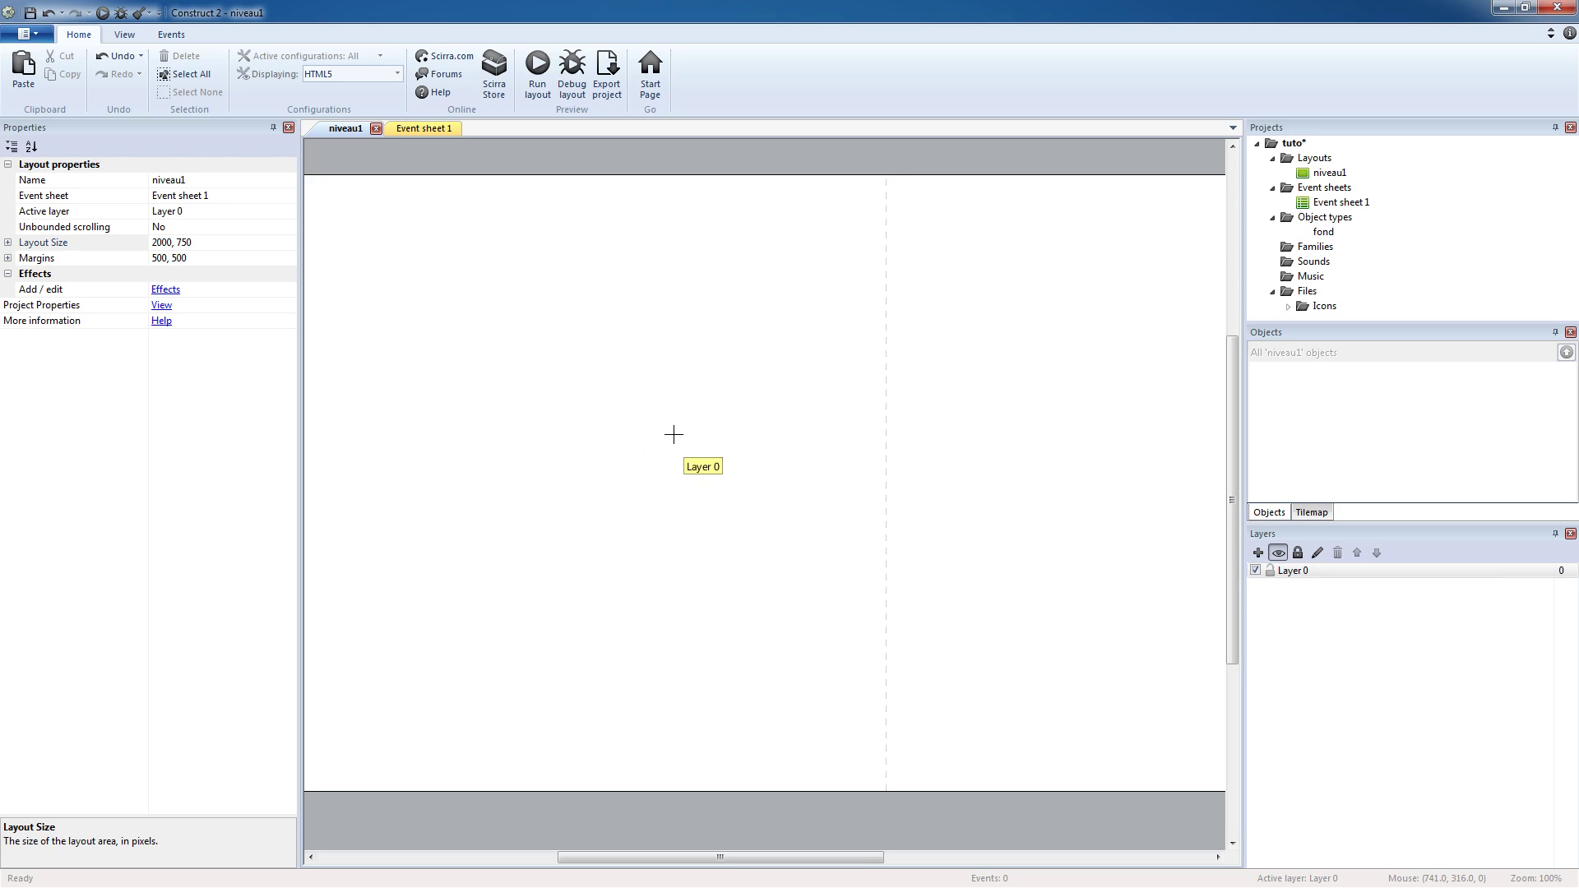
left_click(719, 421)
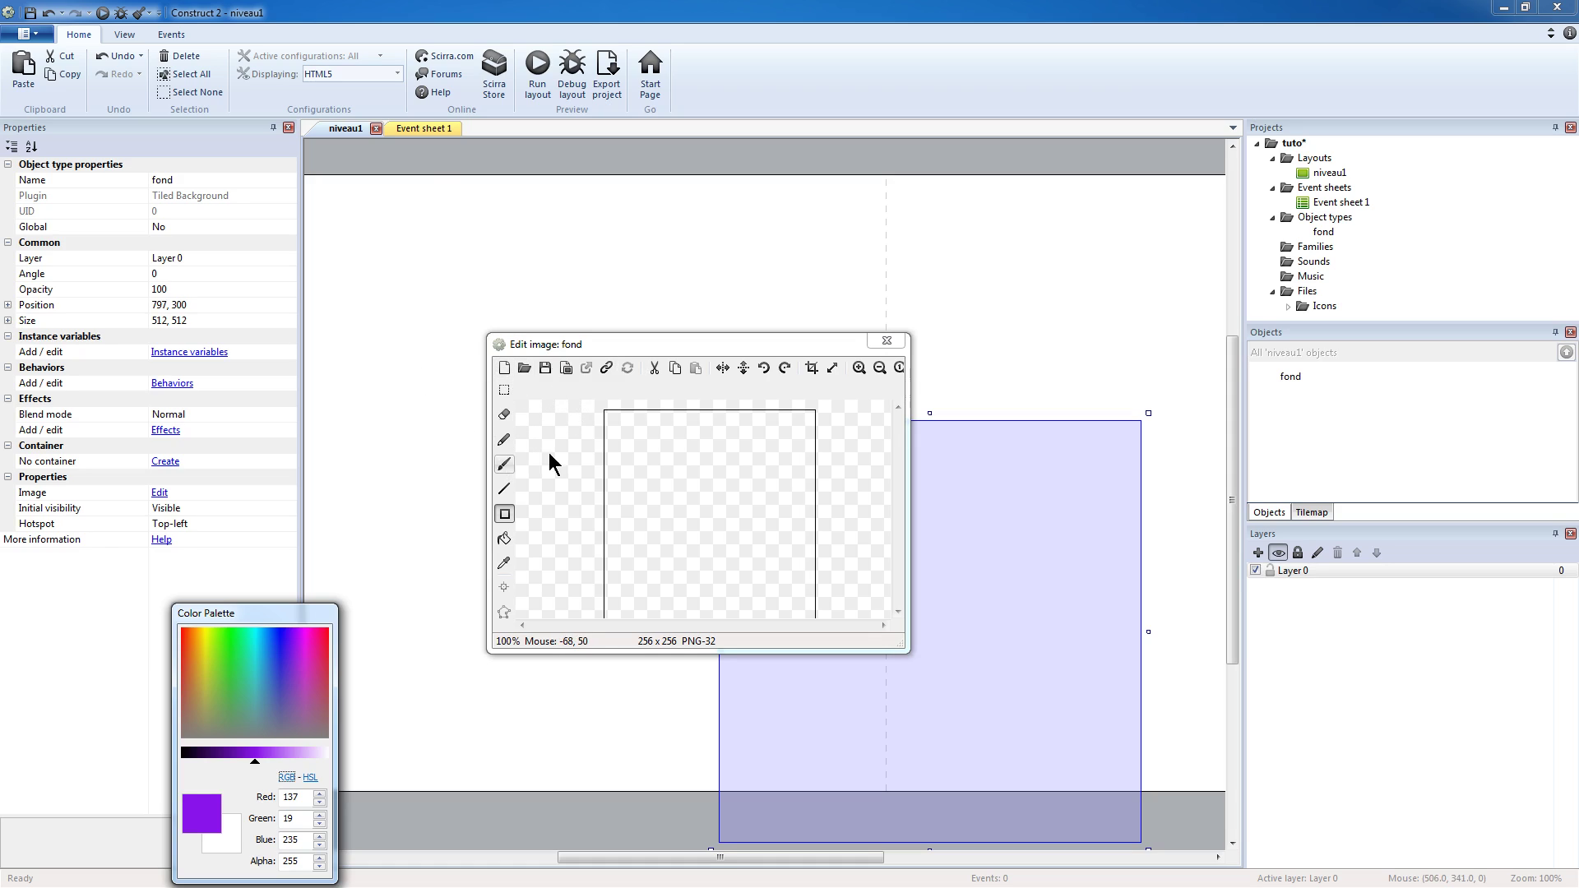
- Fill the fond image with turquoise (RGB 13, 241, 226) and close the image editor
left_click_drag(618, 340, 610, 272)
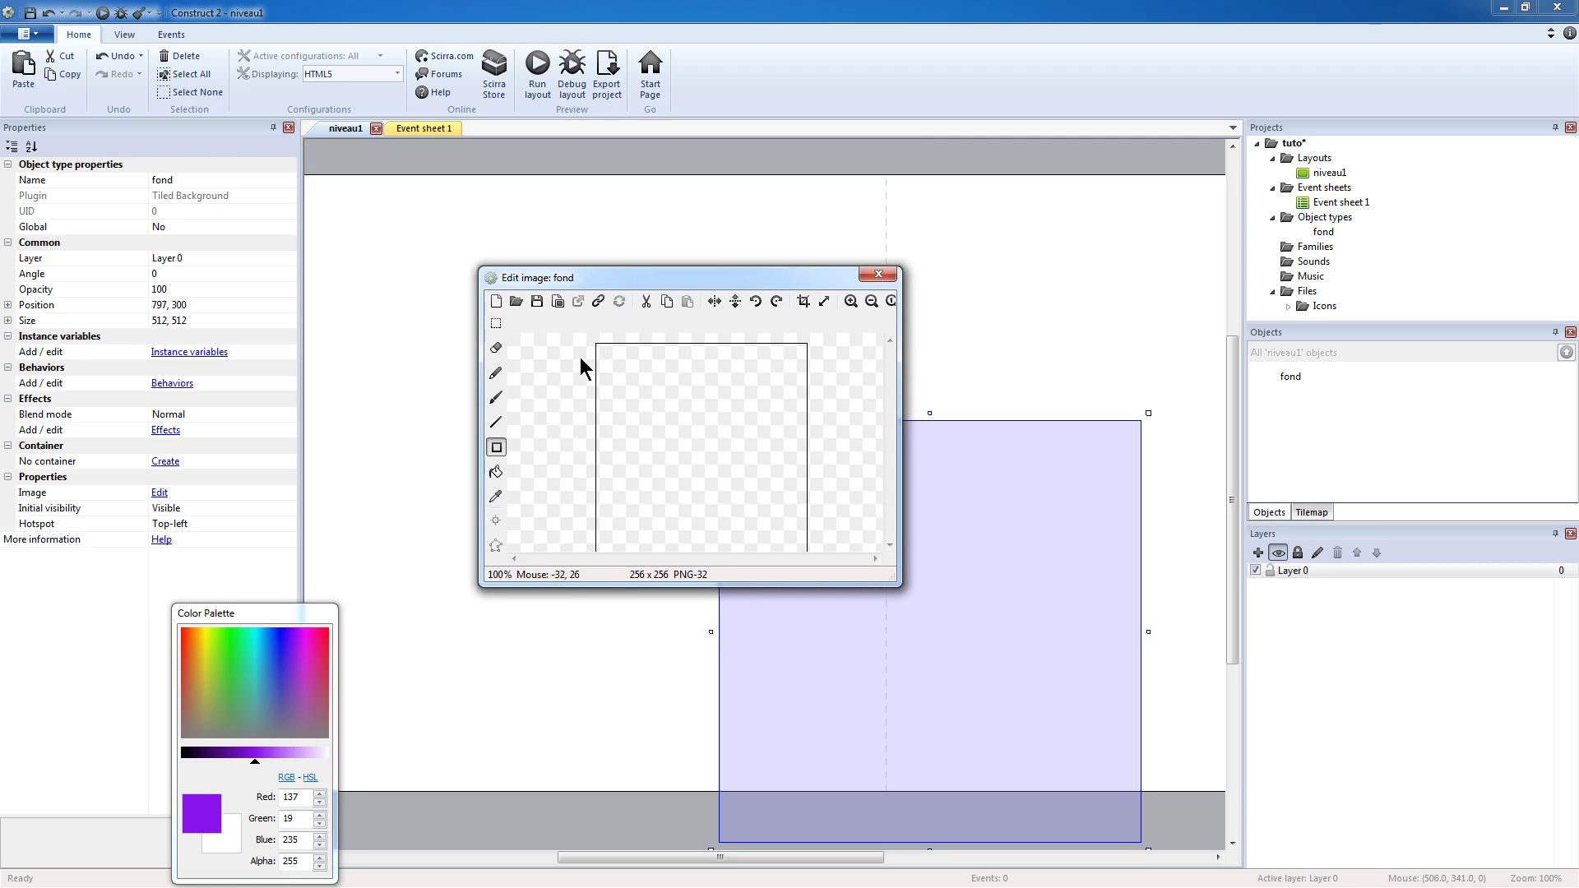
left_click(496, 471)
left_click(253, 638)
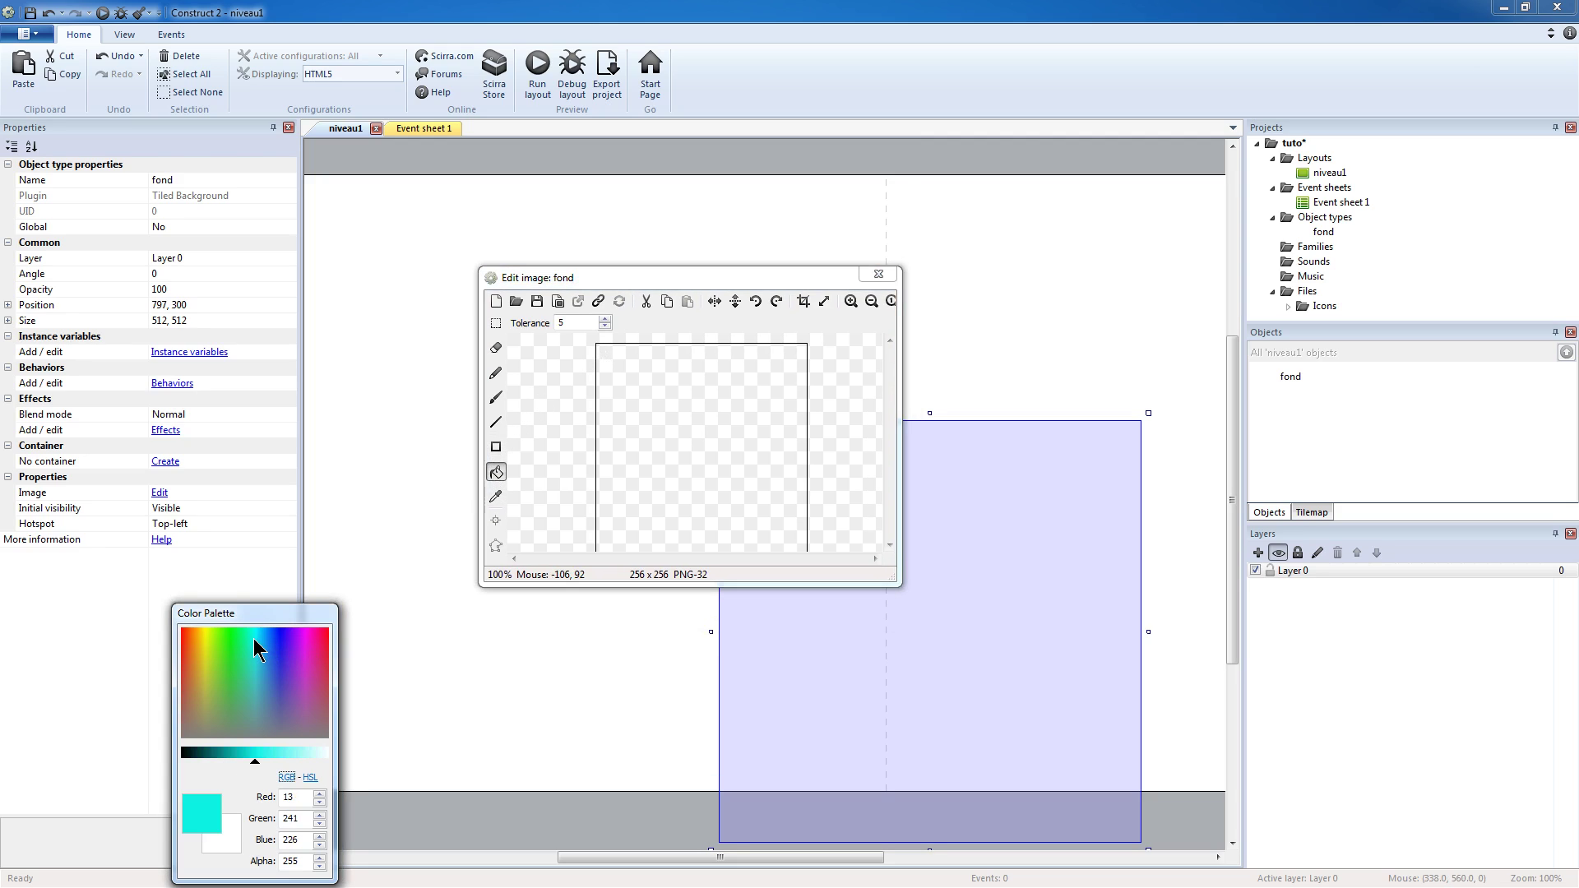
left_click(703, 409)
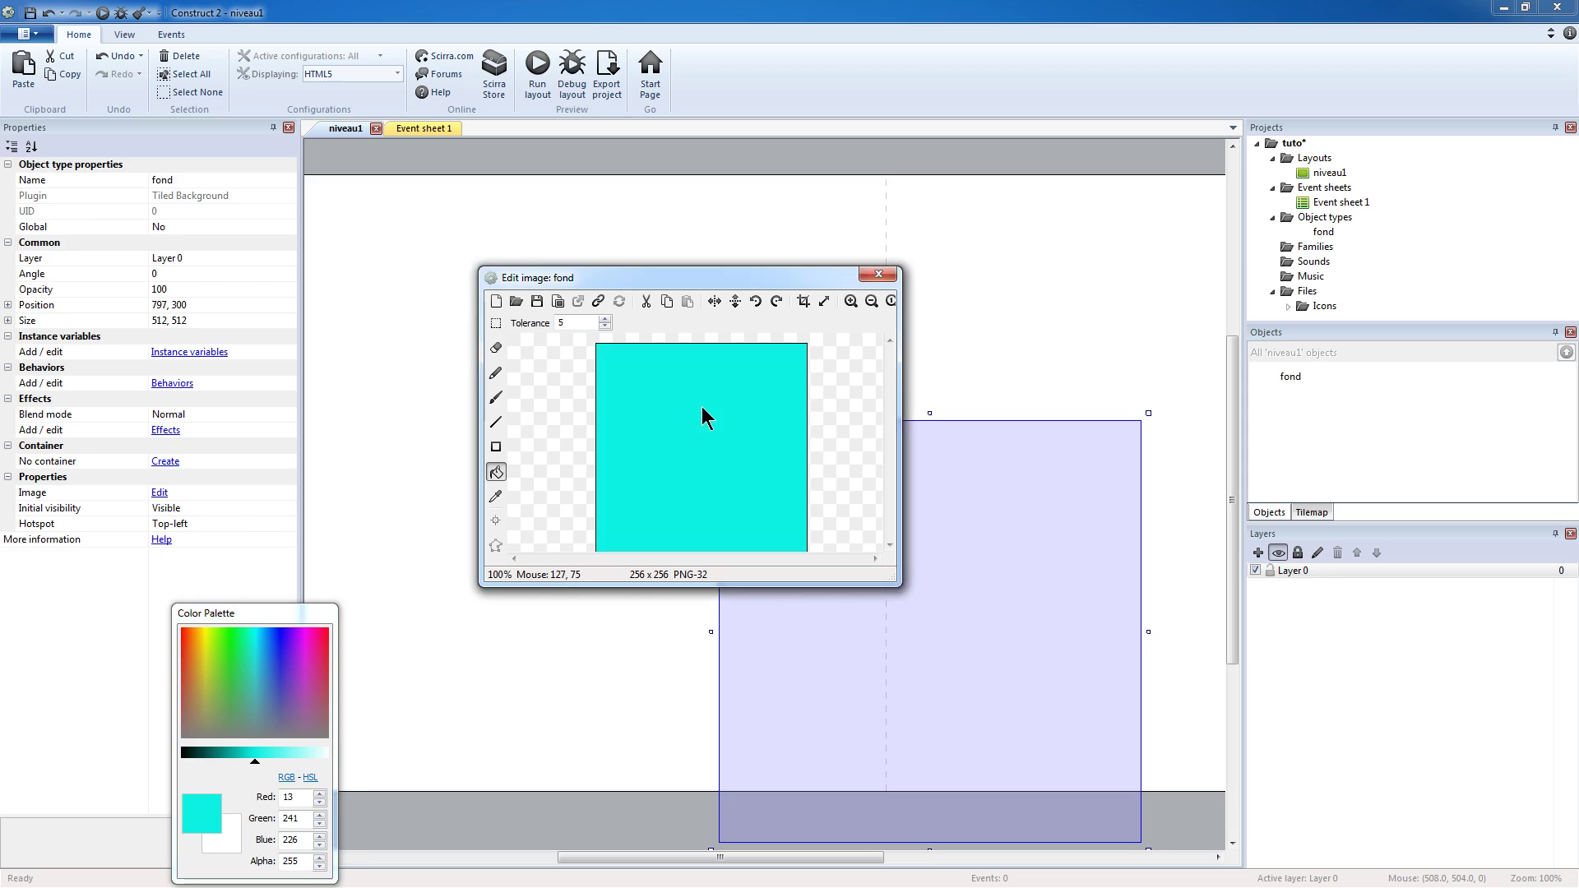
left_click(882, 276)
- Try to fit the fond background to the layout freehand, at about 1101 x 686 and position about 72, 25
left_click_drag(854, 542, 744, 383)
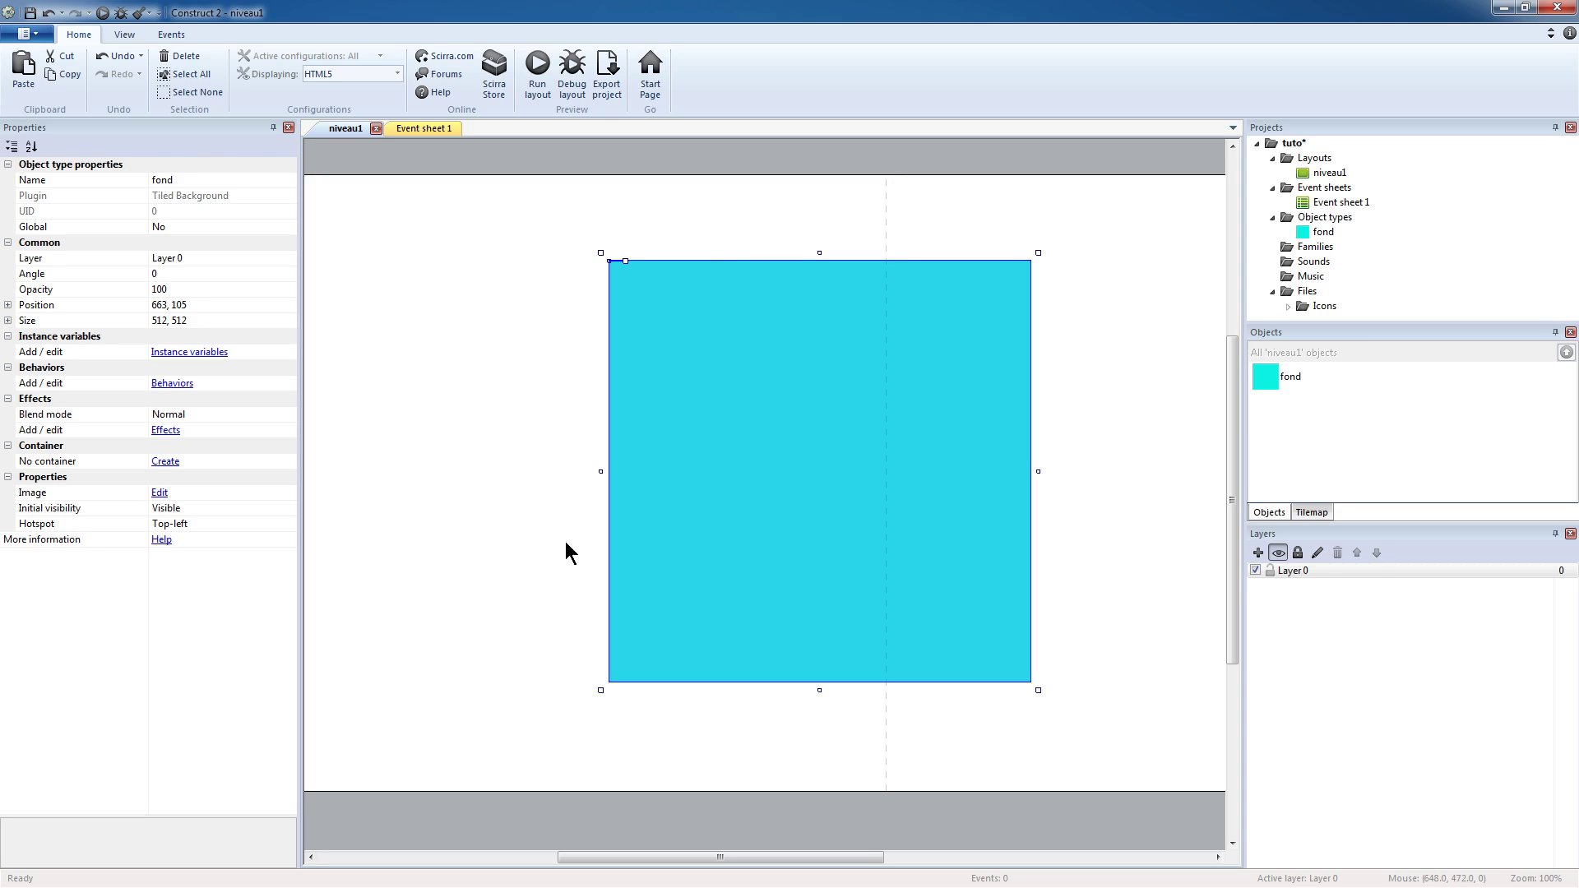
left_click_drag(740, 436, 687, 431)
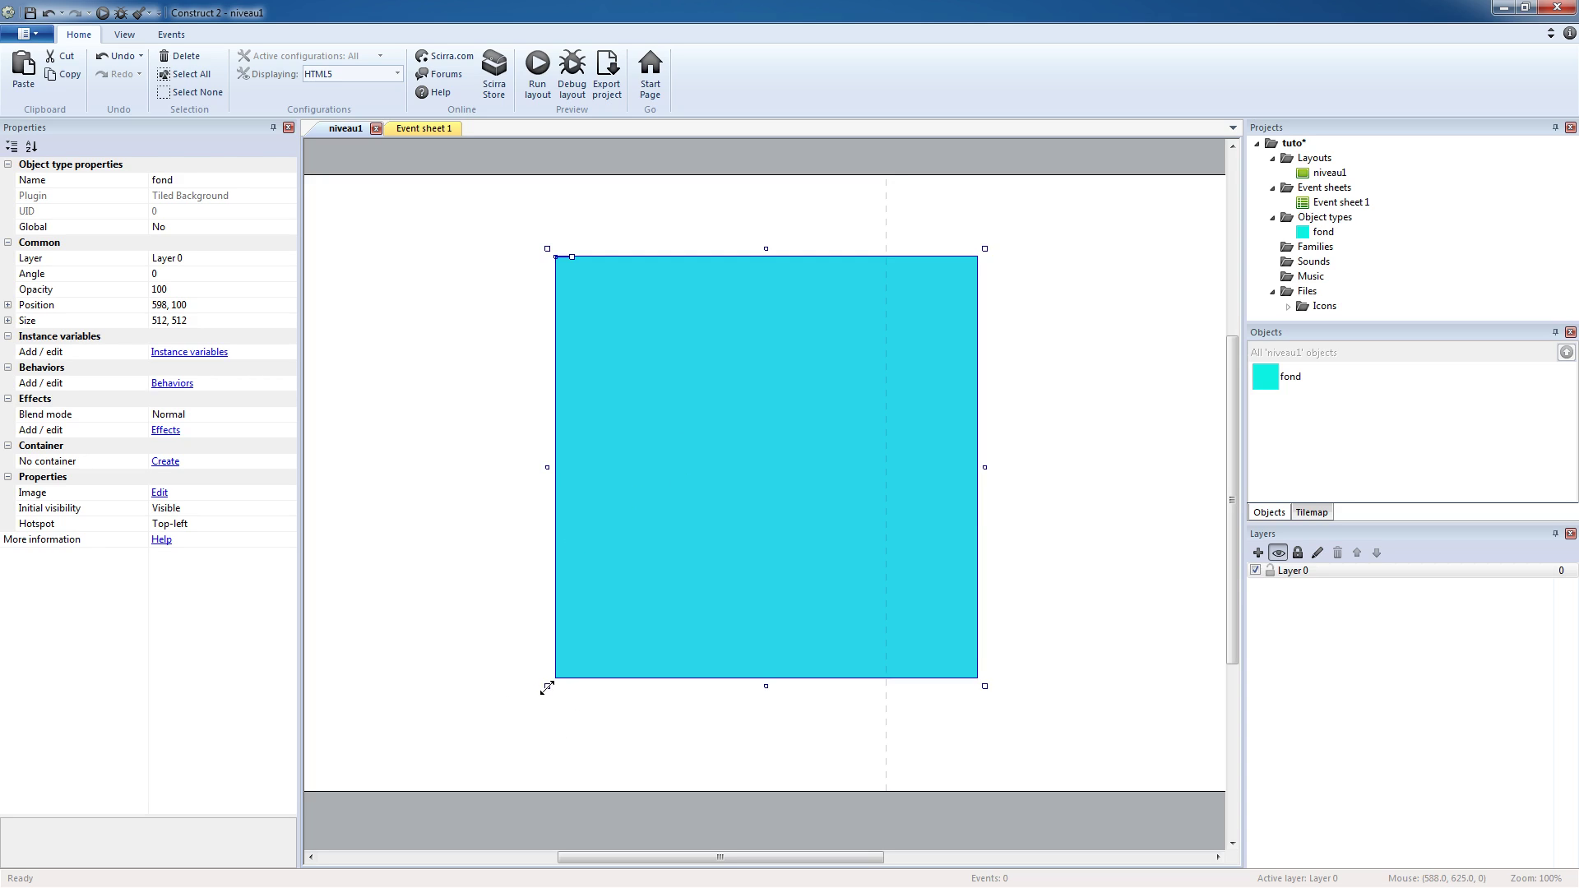
left_click_drag(547, 687, 375, 732)
left_click_drag(546, 555, 537, 473)
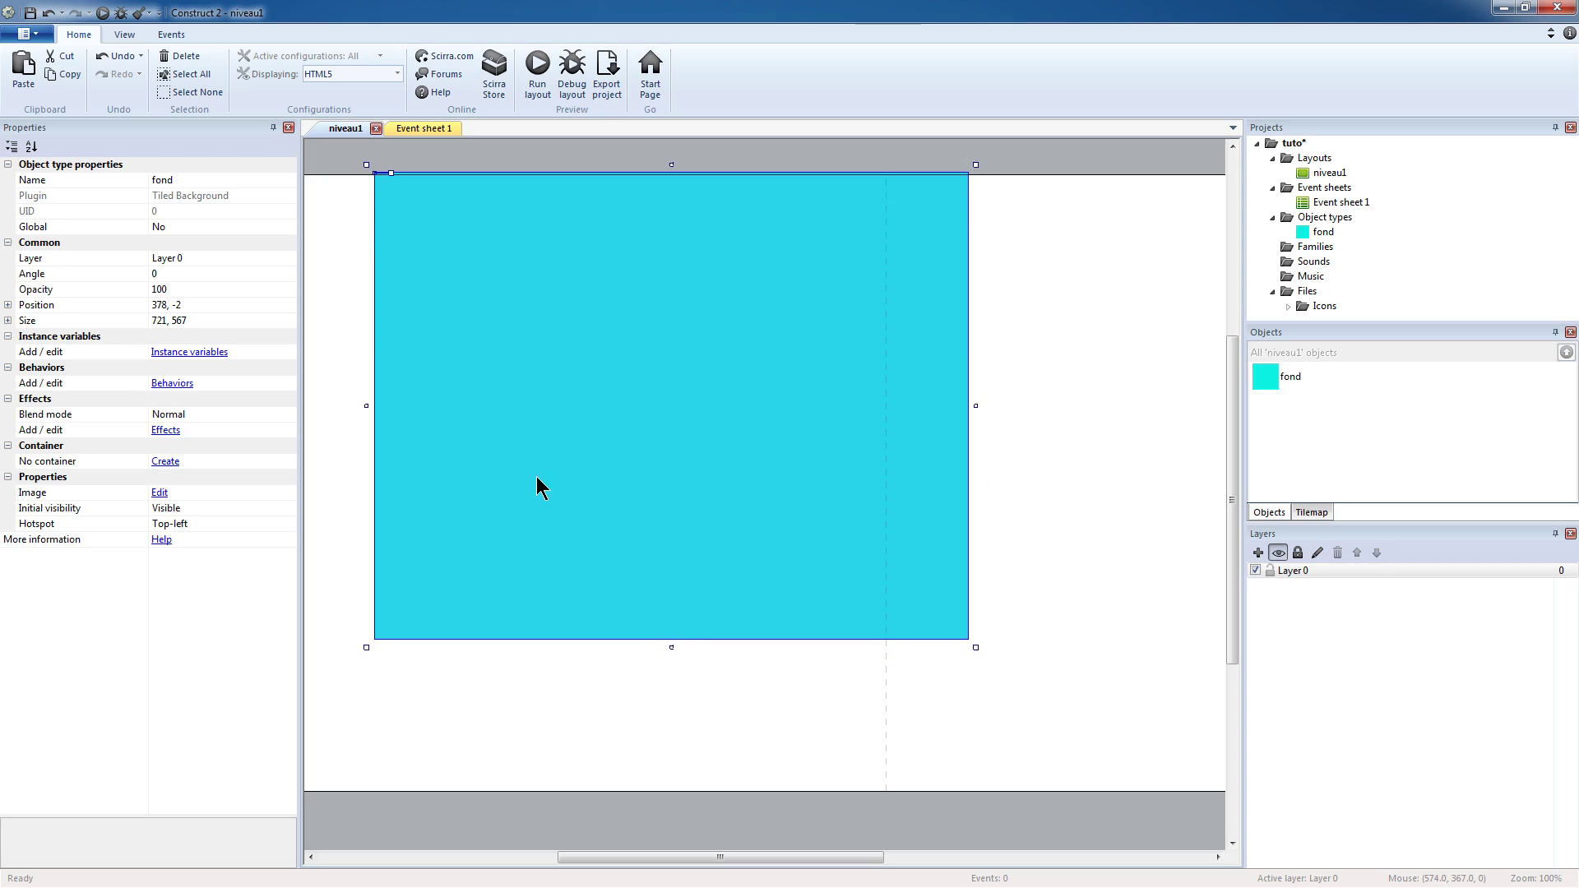
left_click_drag(575, 857, 447, 856)
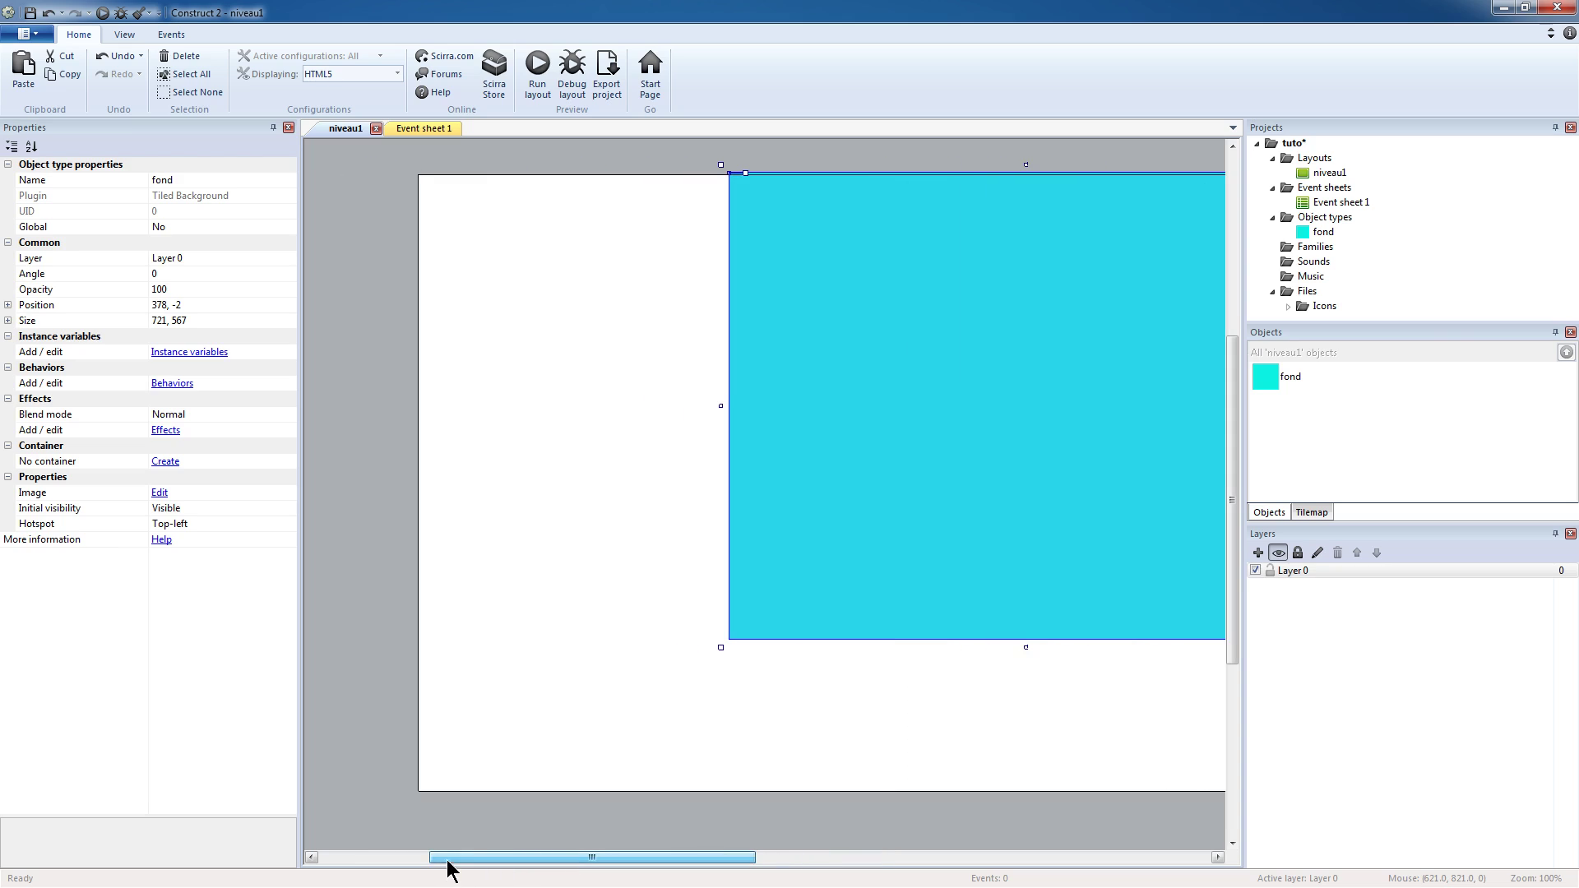
left_click_drag(698, 647, 406, 744)
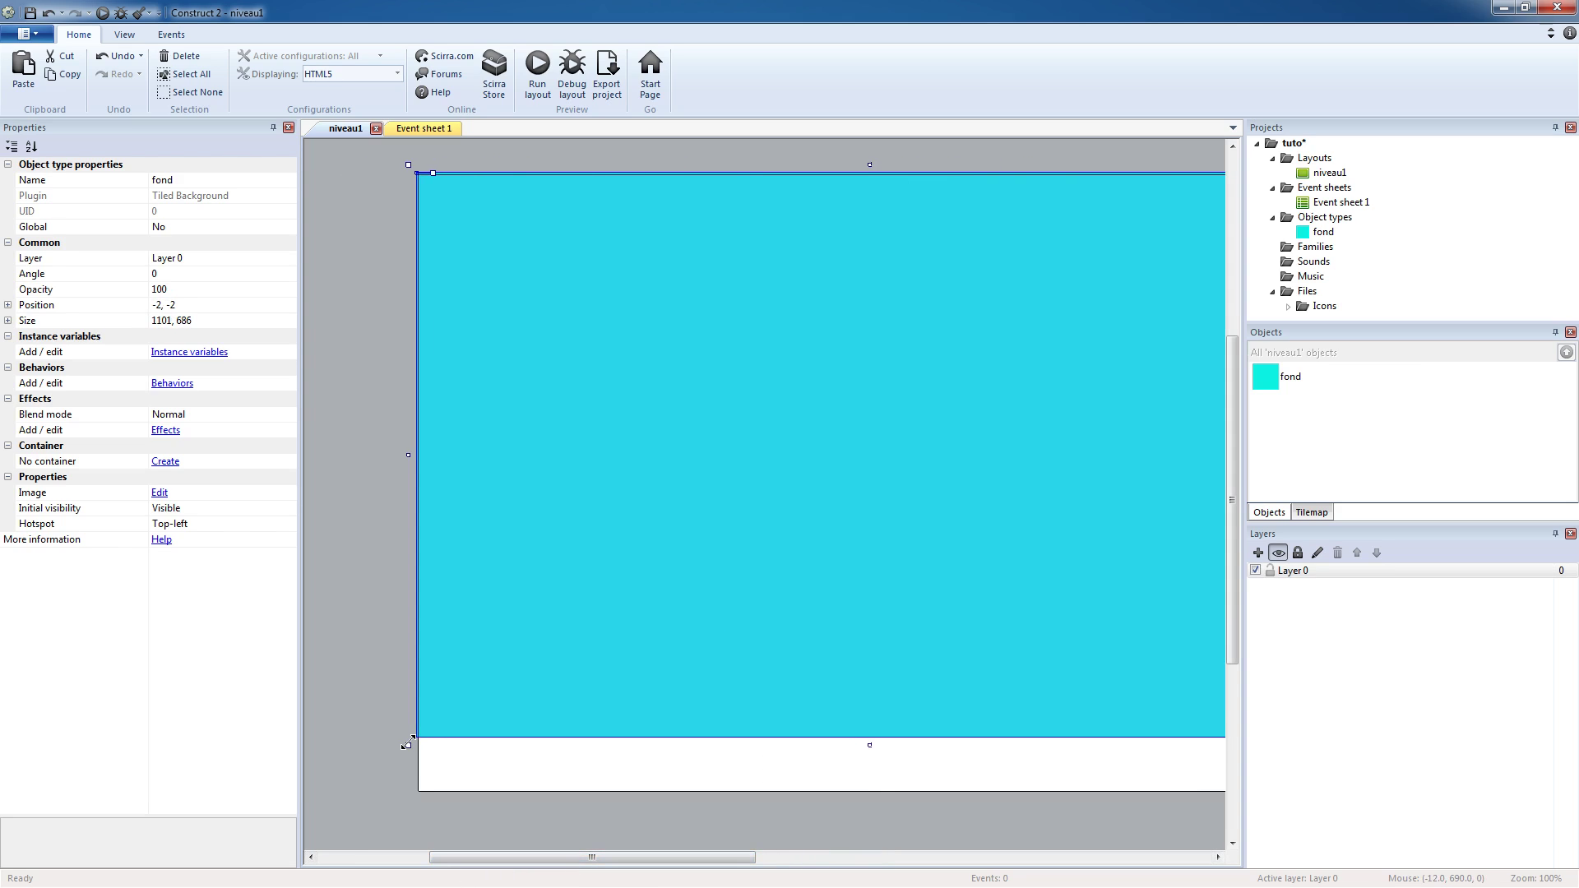
left_click_drag(543, 621, 607, 645)
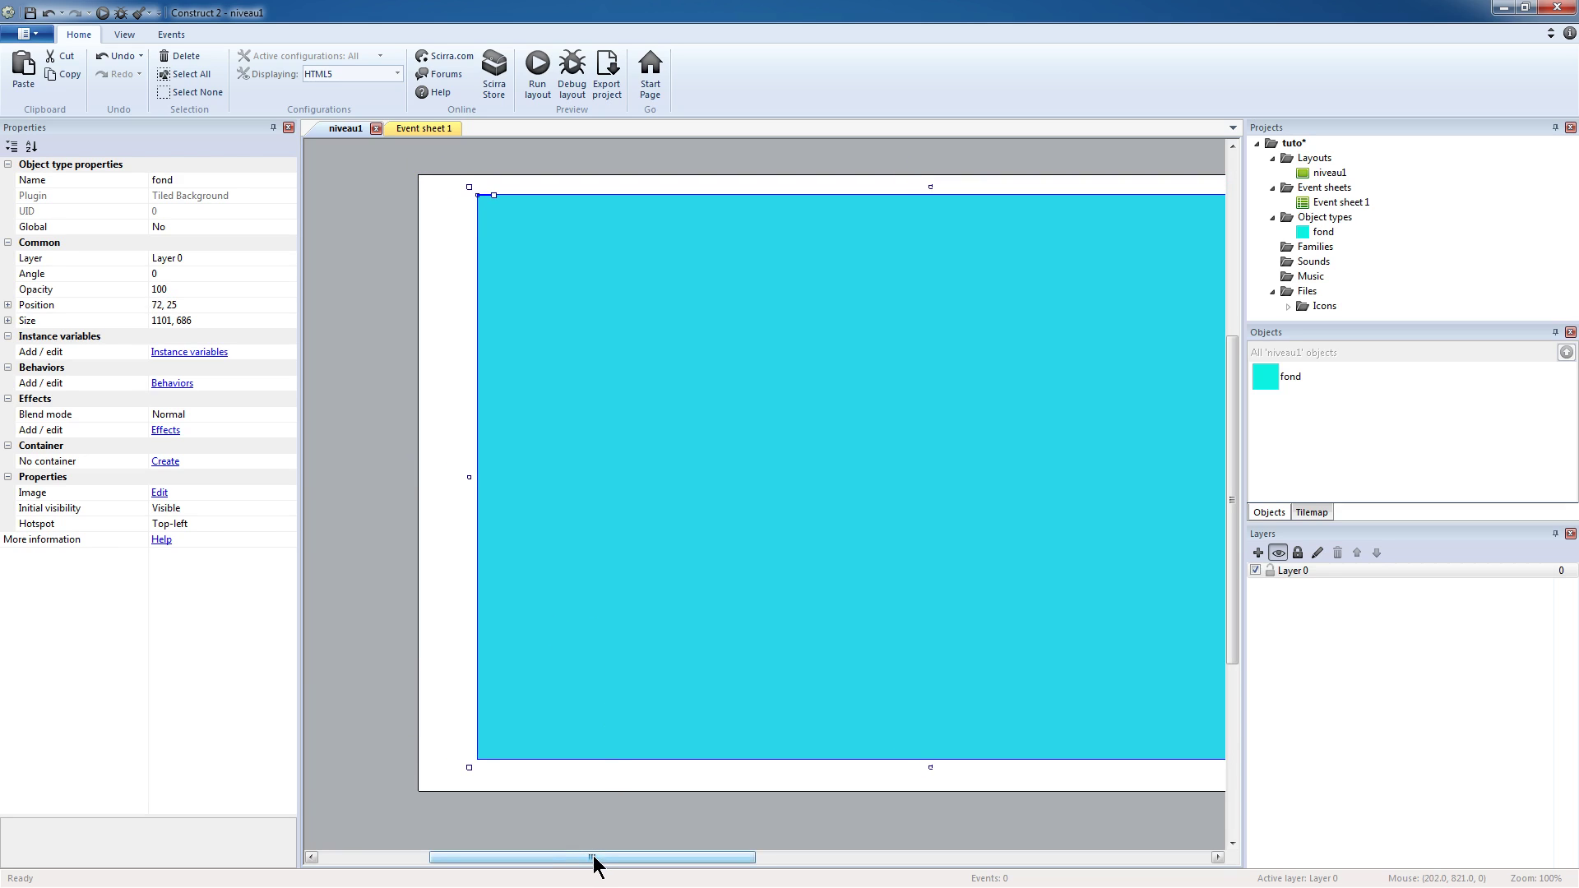
- Set the fond background's position to 0, 0 and its size to 2000, 750
left_click_drag(592, 857, 635, 858)
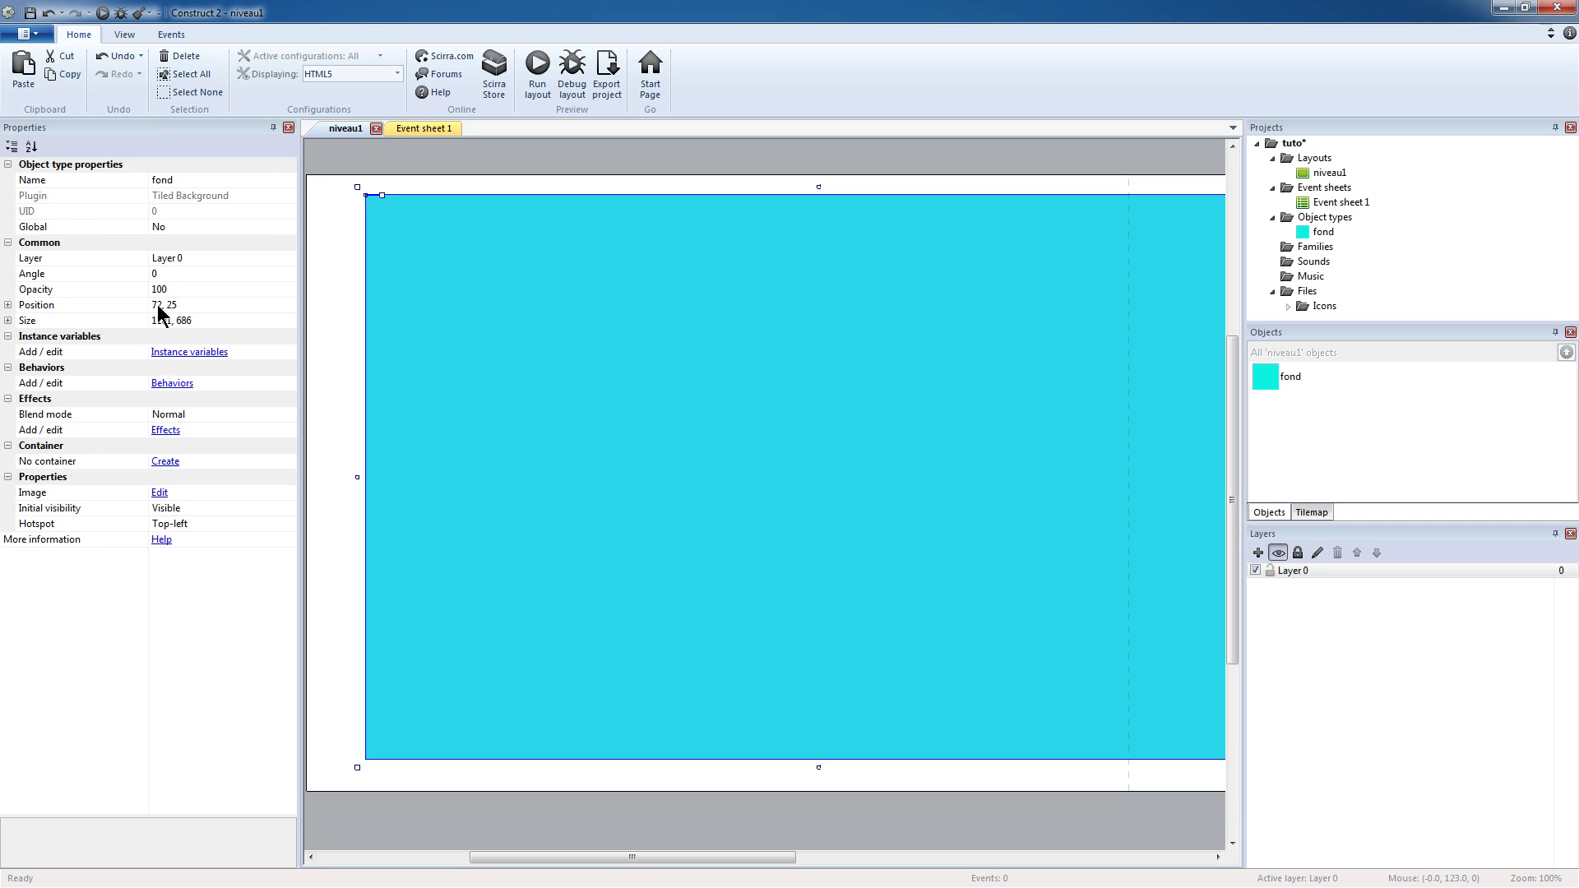
left_click_drag(624, 857, 550, 821)
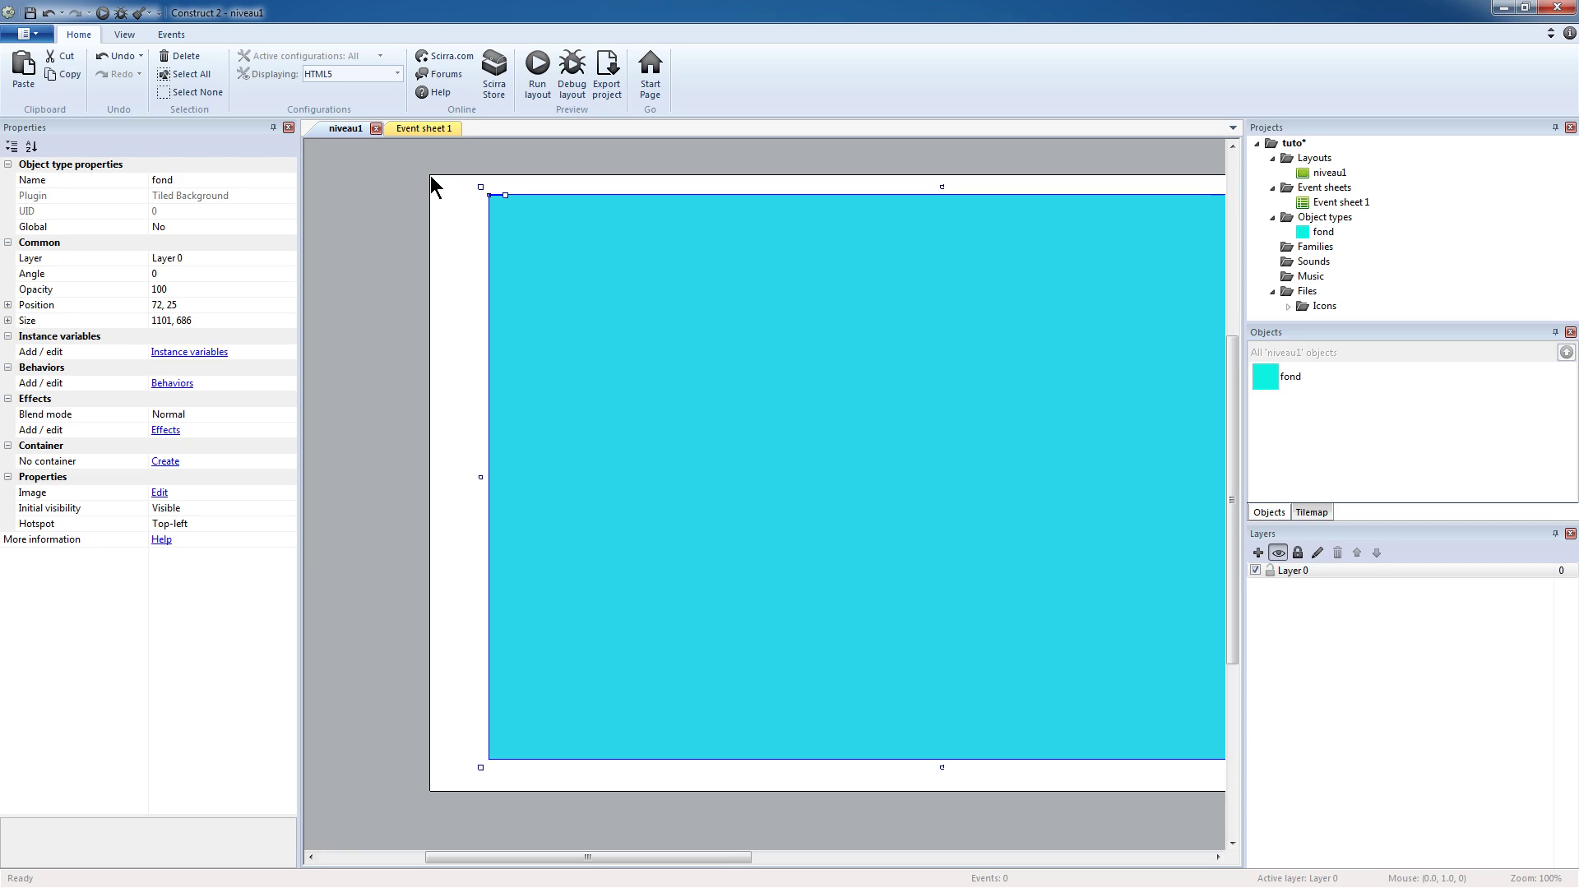
left_click(182, 305)
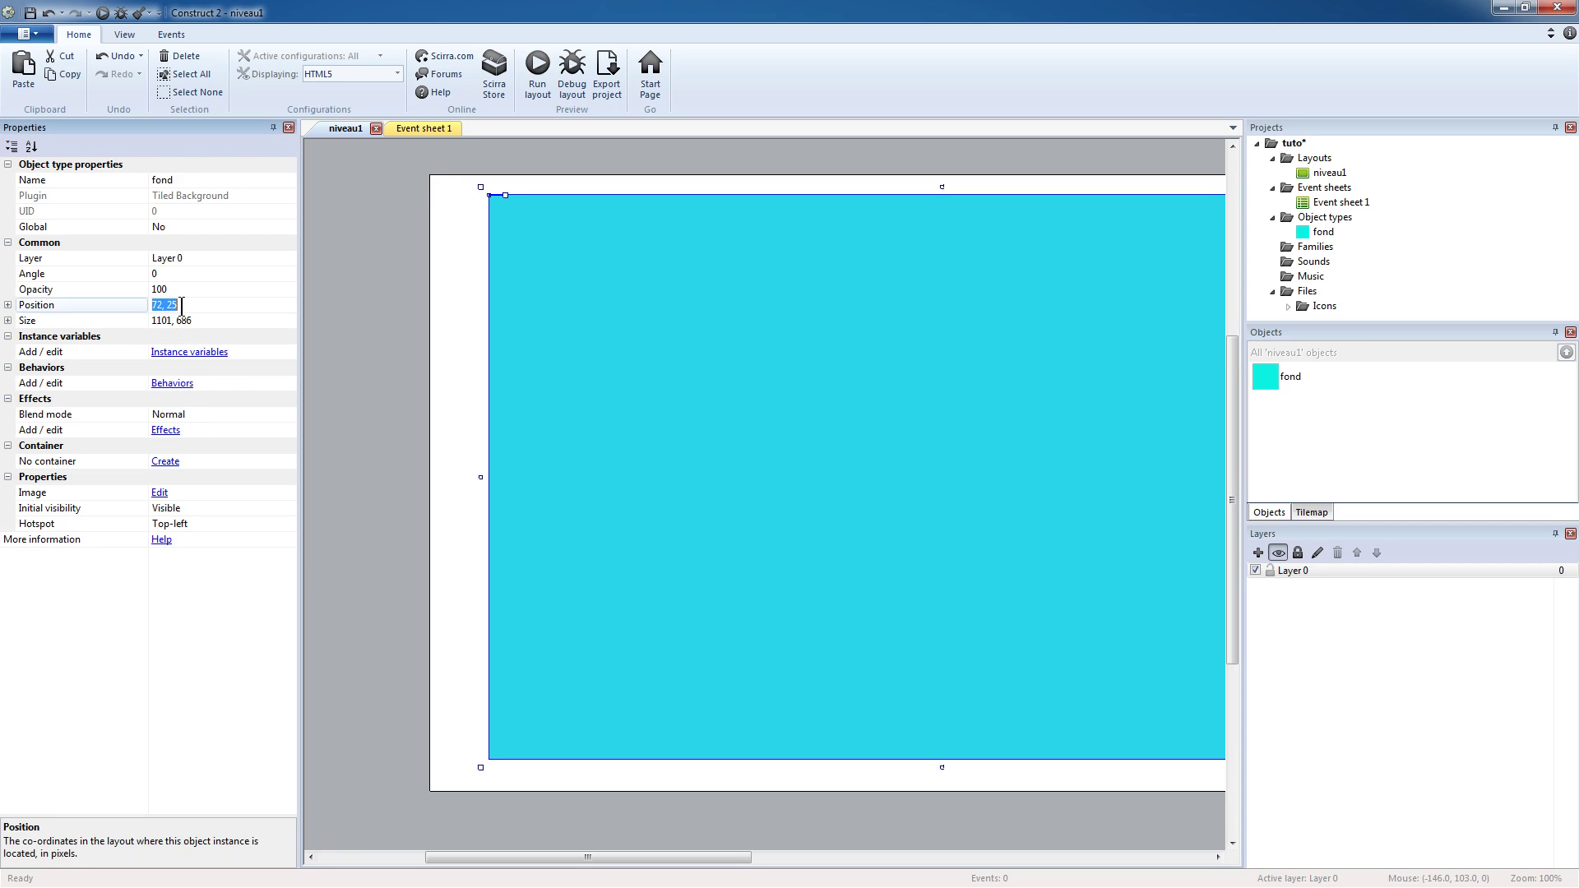
type("0")
key("Return")
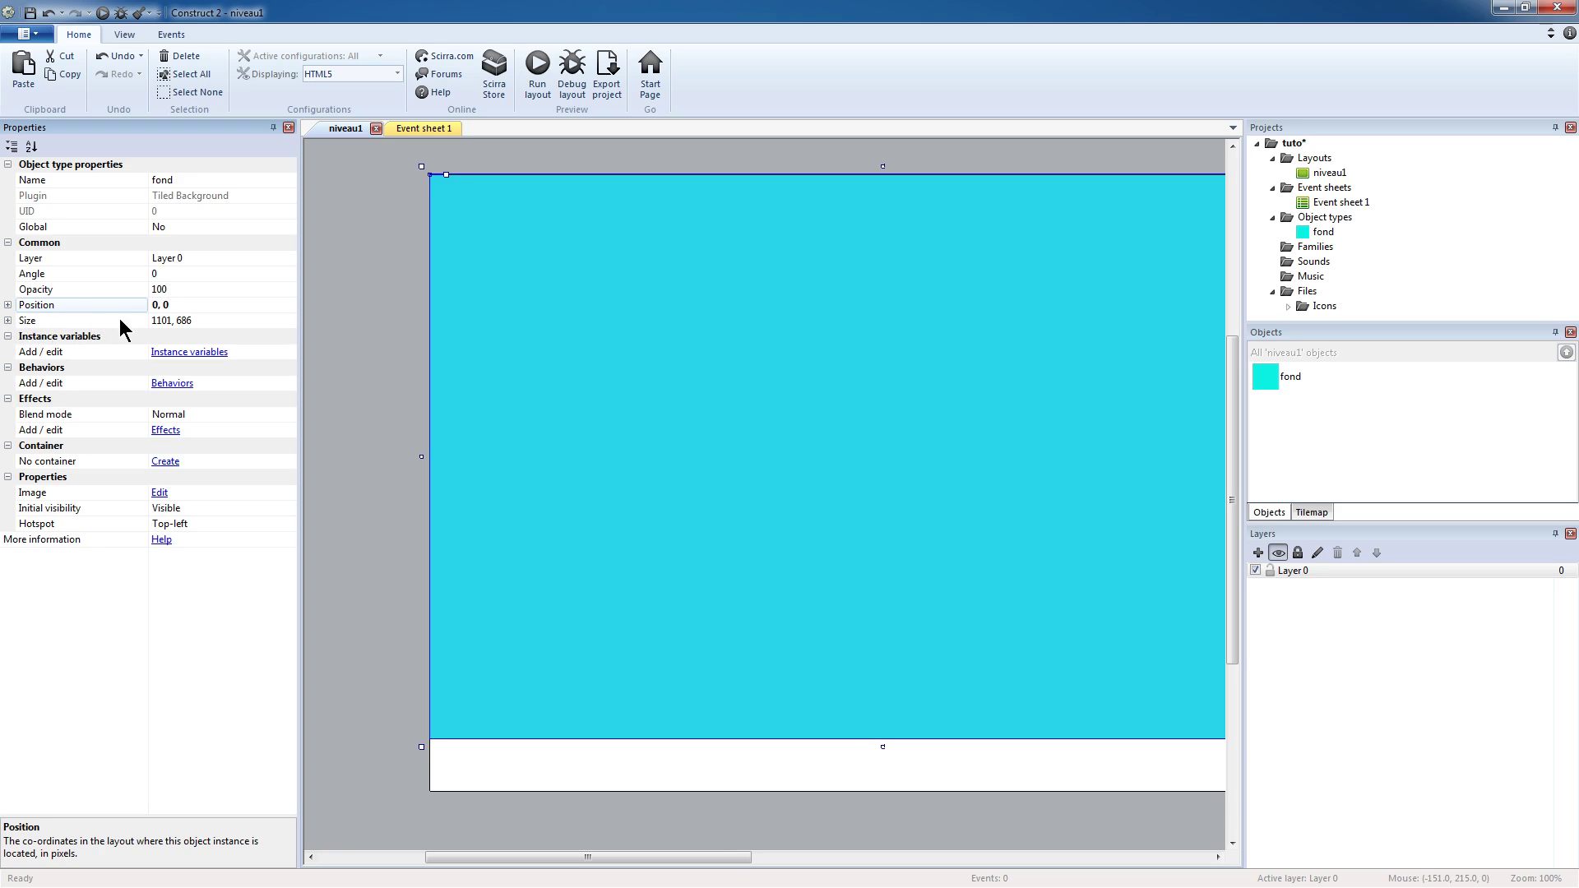
left_click(164, 321)
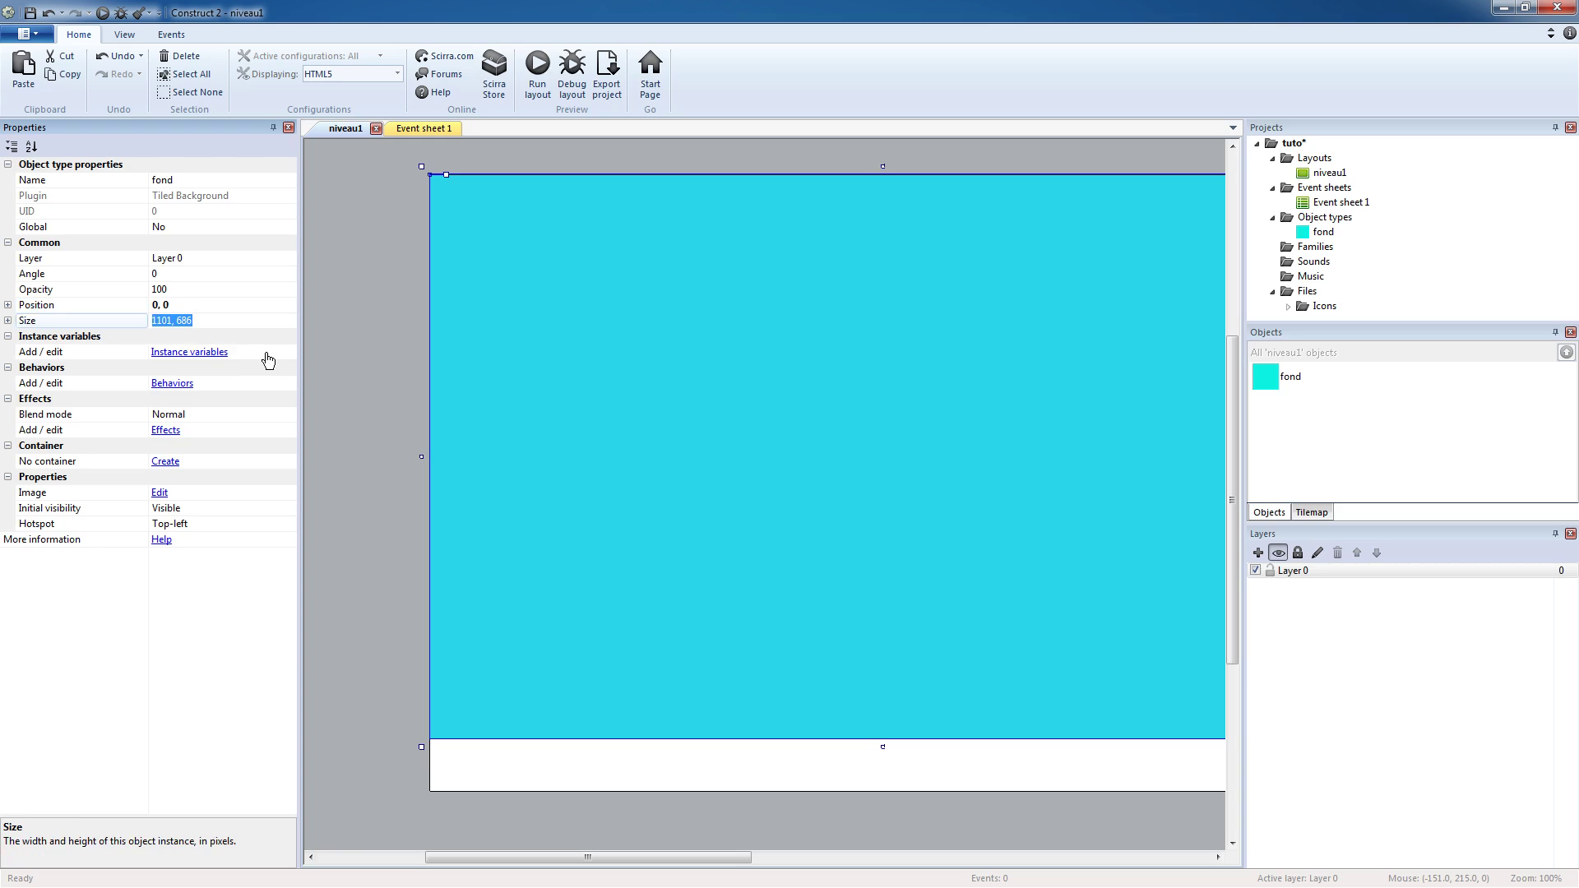
type("2000,750")
key("Return")
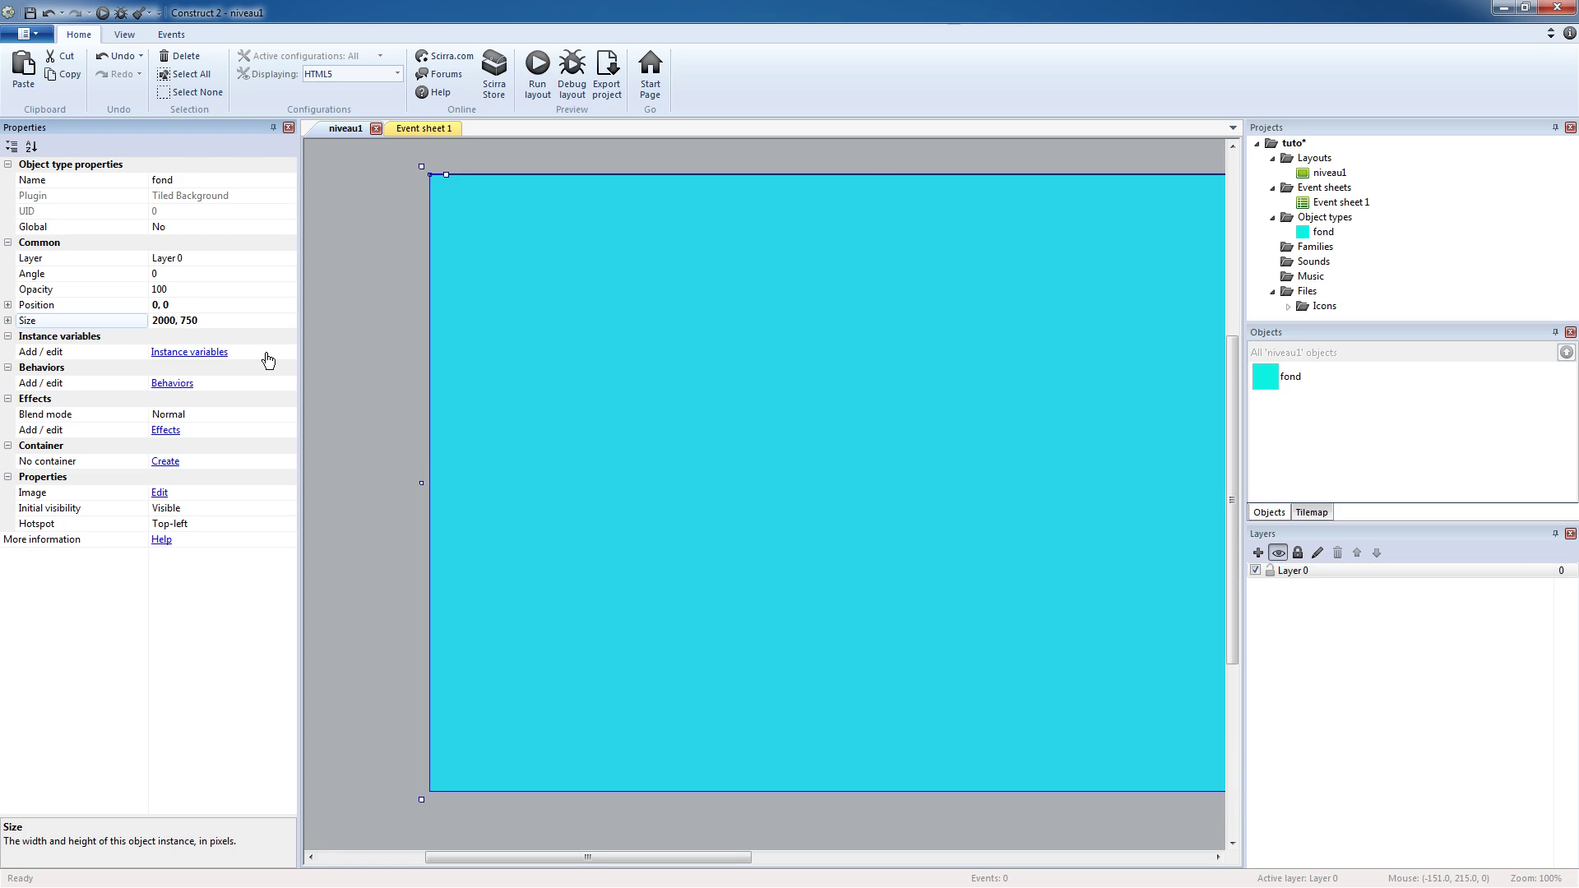
- Move the fond background out of alignment with the layout and reset its position to 0, 0
left_click_drag(518, 857, 508, 799)
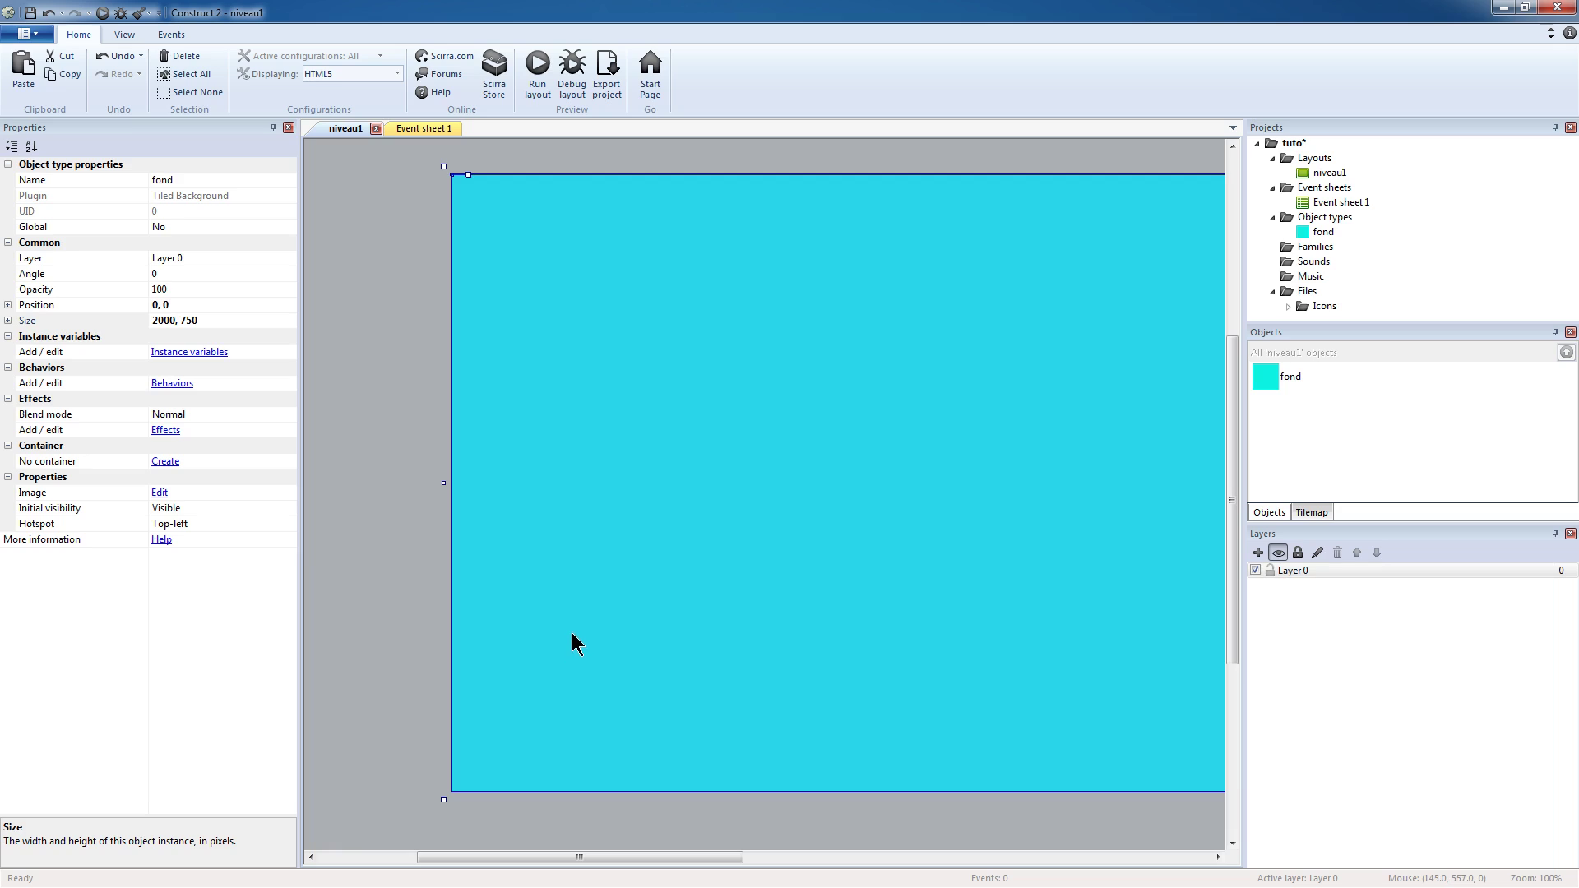
left_click_drag(572, 633, 535, 674)
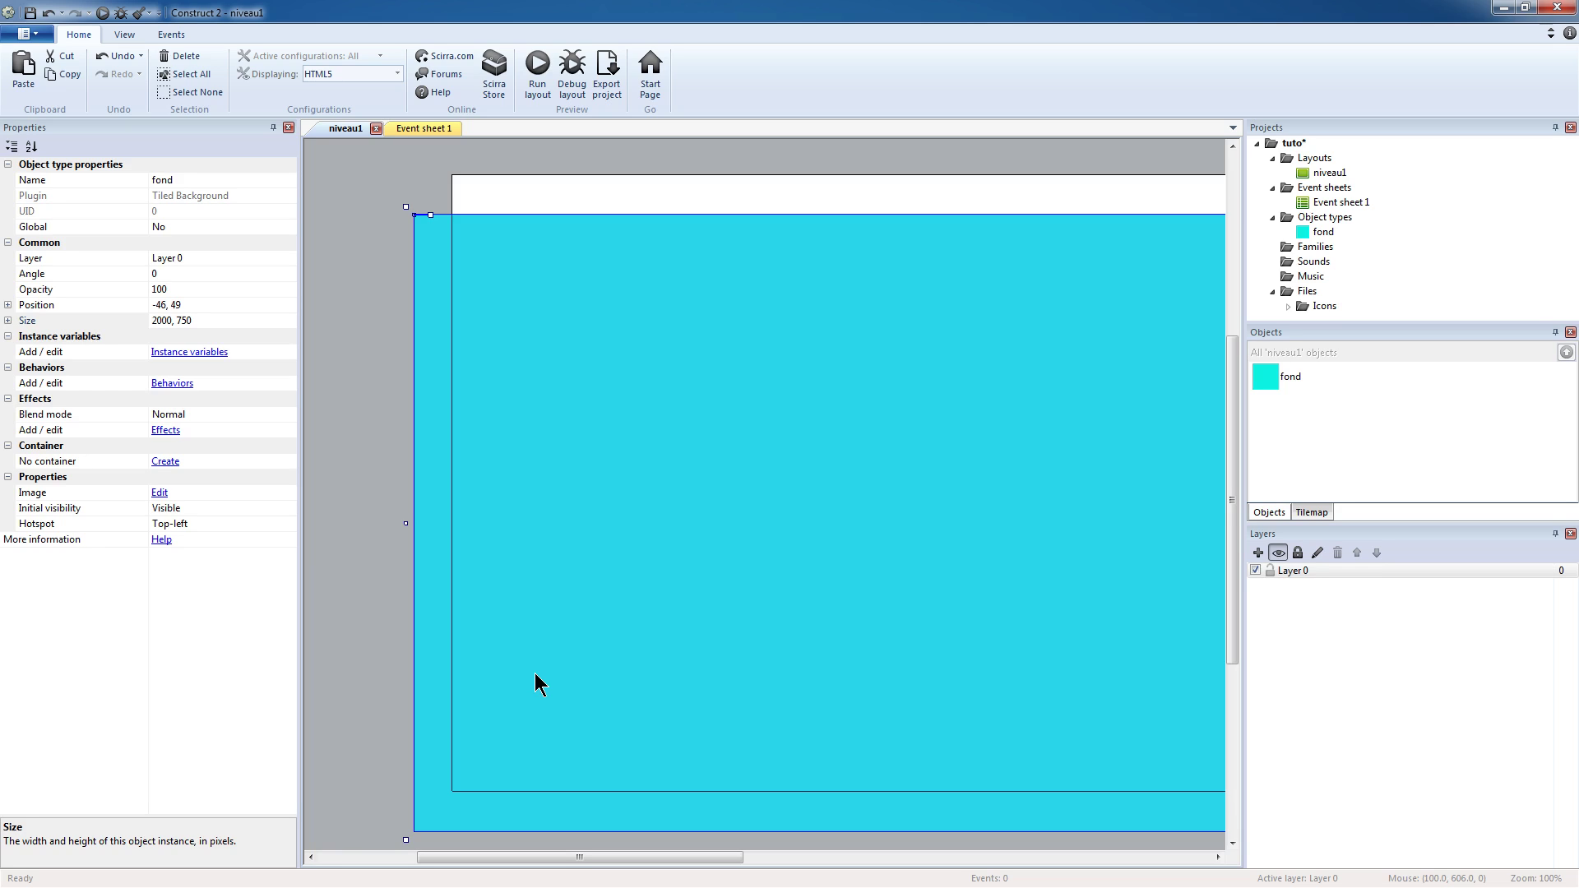
left_click(182, 310)
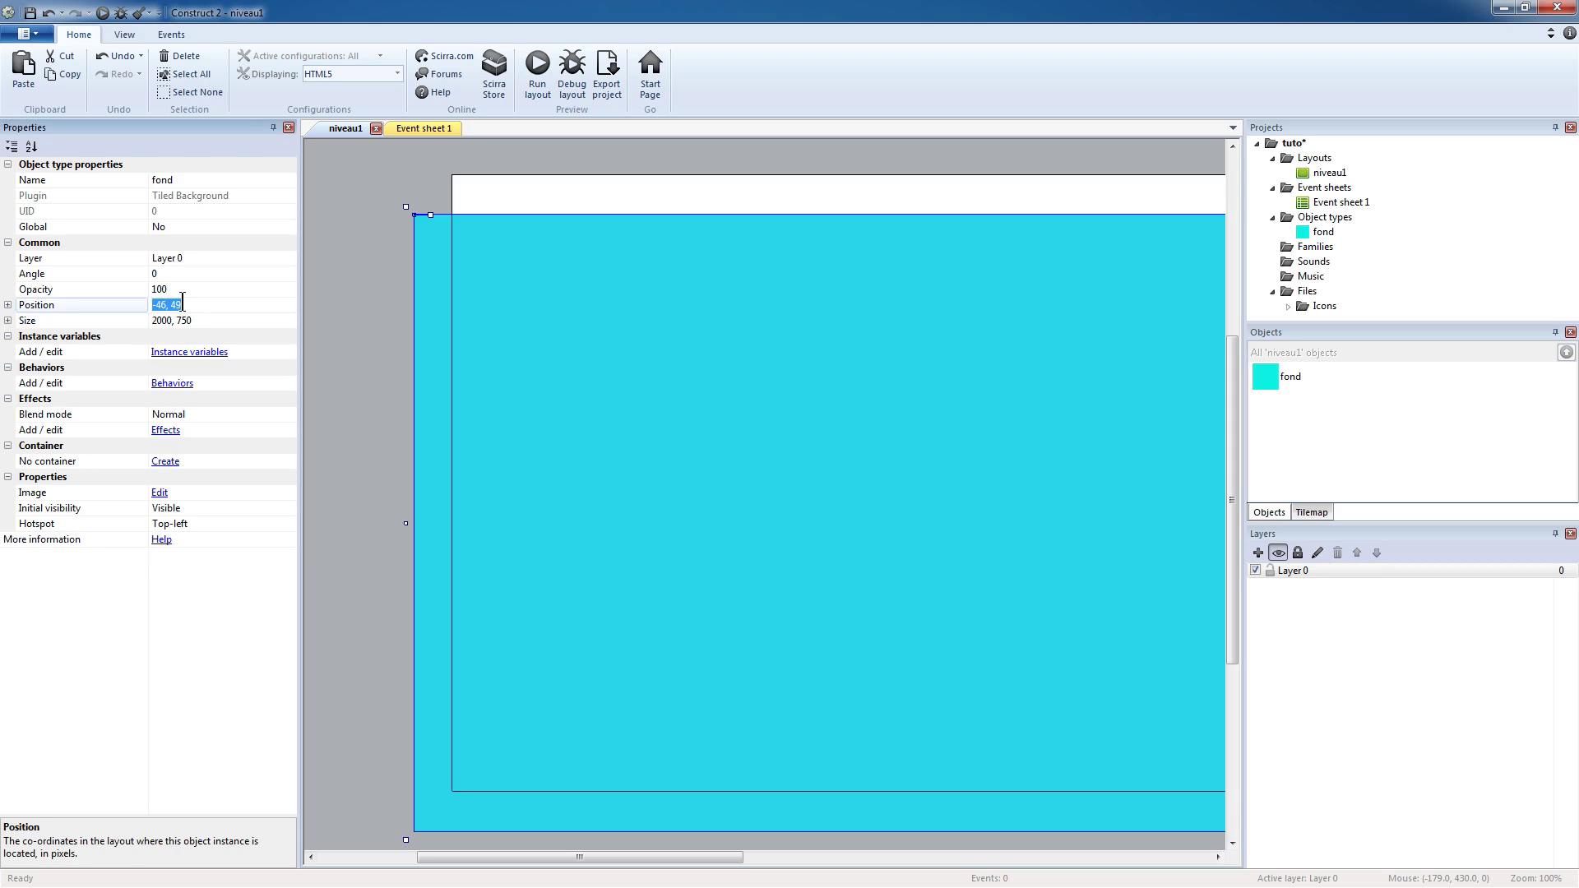
type("0, 0")
key("Return")
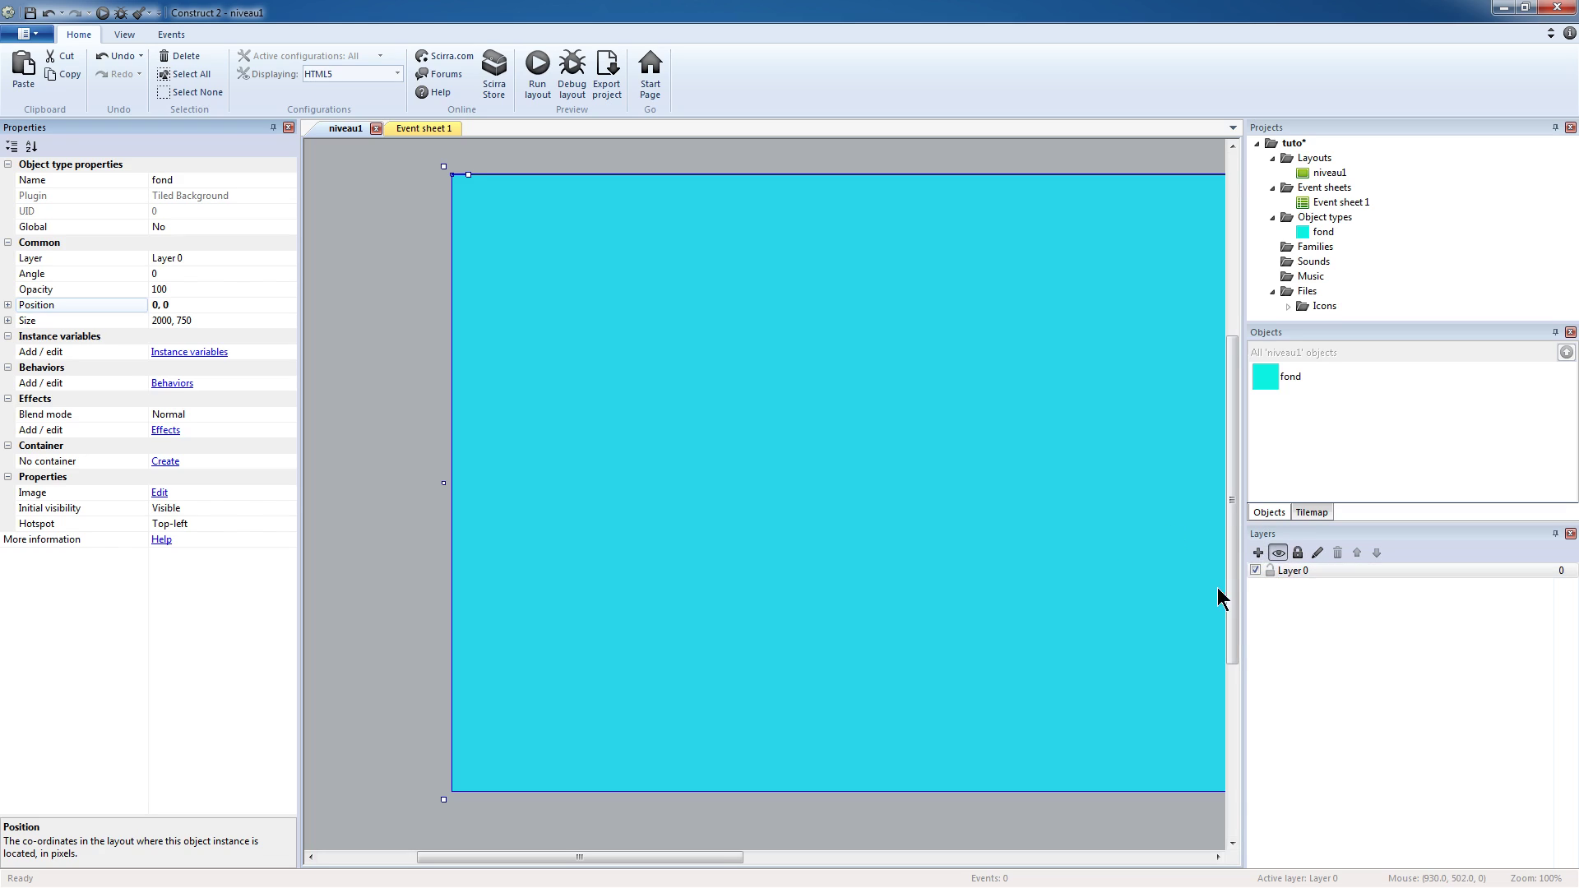
- Rename the layer Layer 0 as fond
right_click(1285, 569)
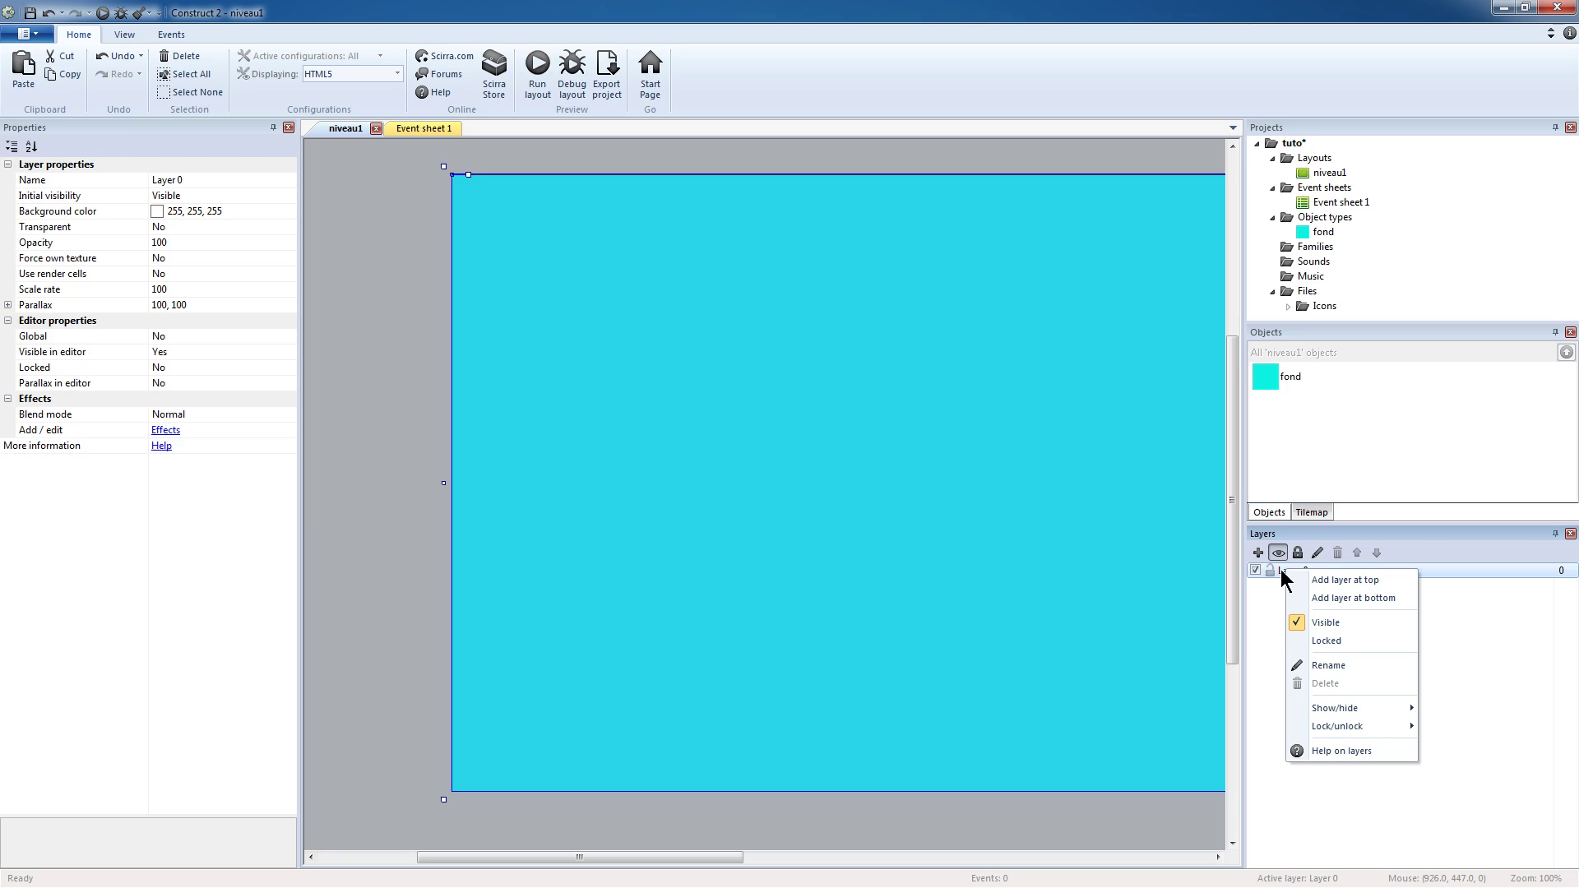
left_click(1328, 662)
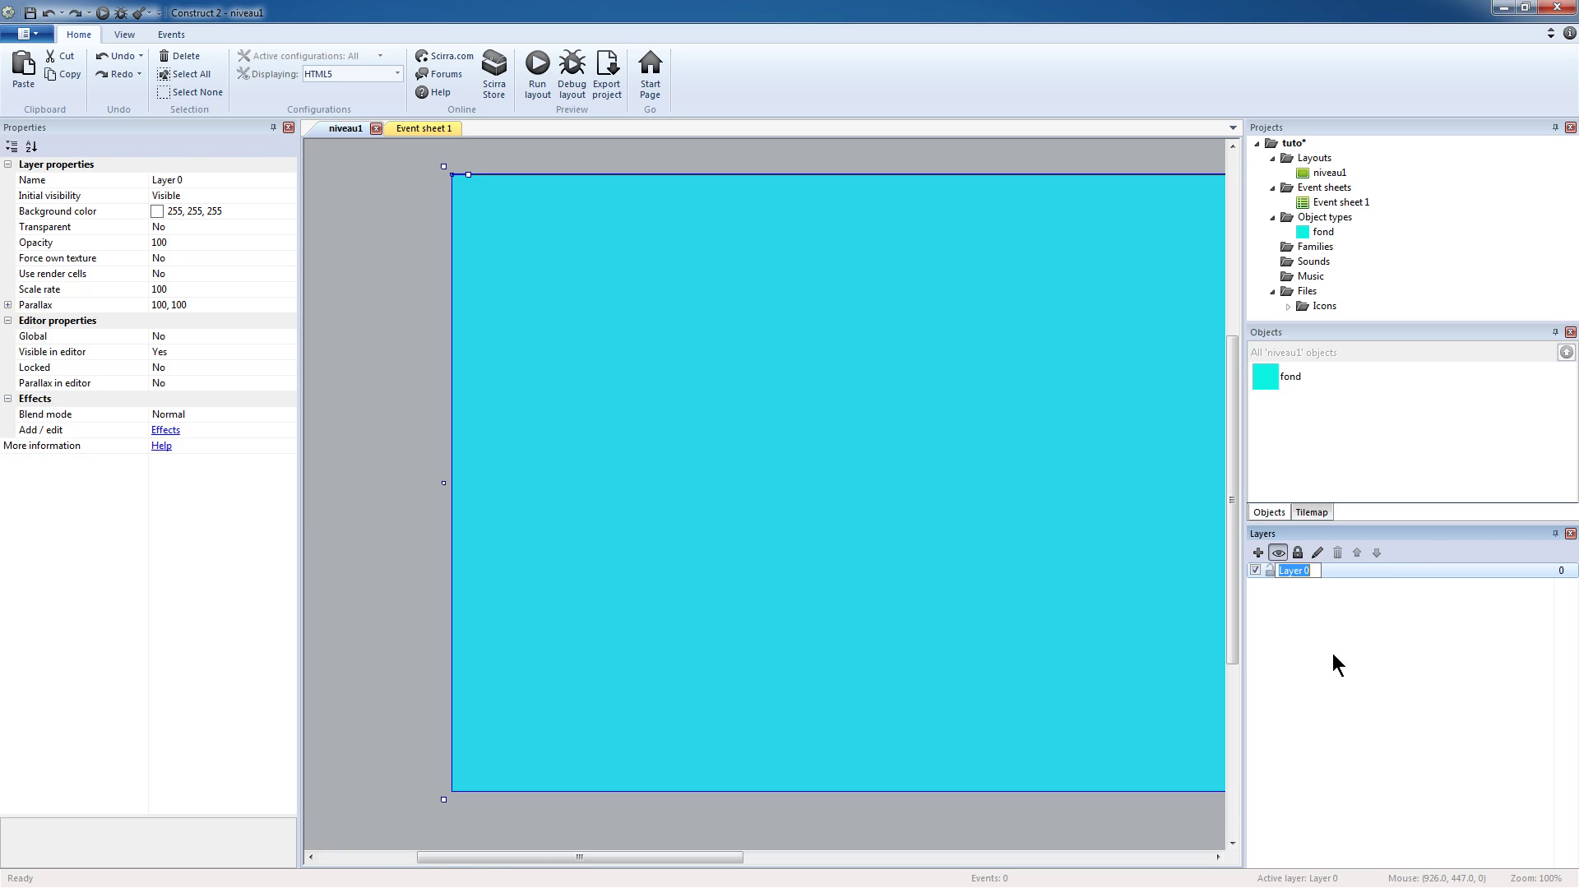
type("fond")
key("Return")
- Toggle the fond layer's visibility off and on, and lock the layer so its background cannot be moved
left_click(1255, 570)
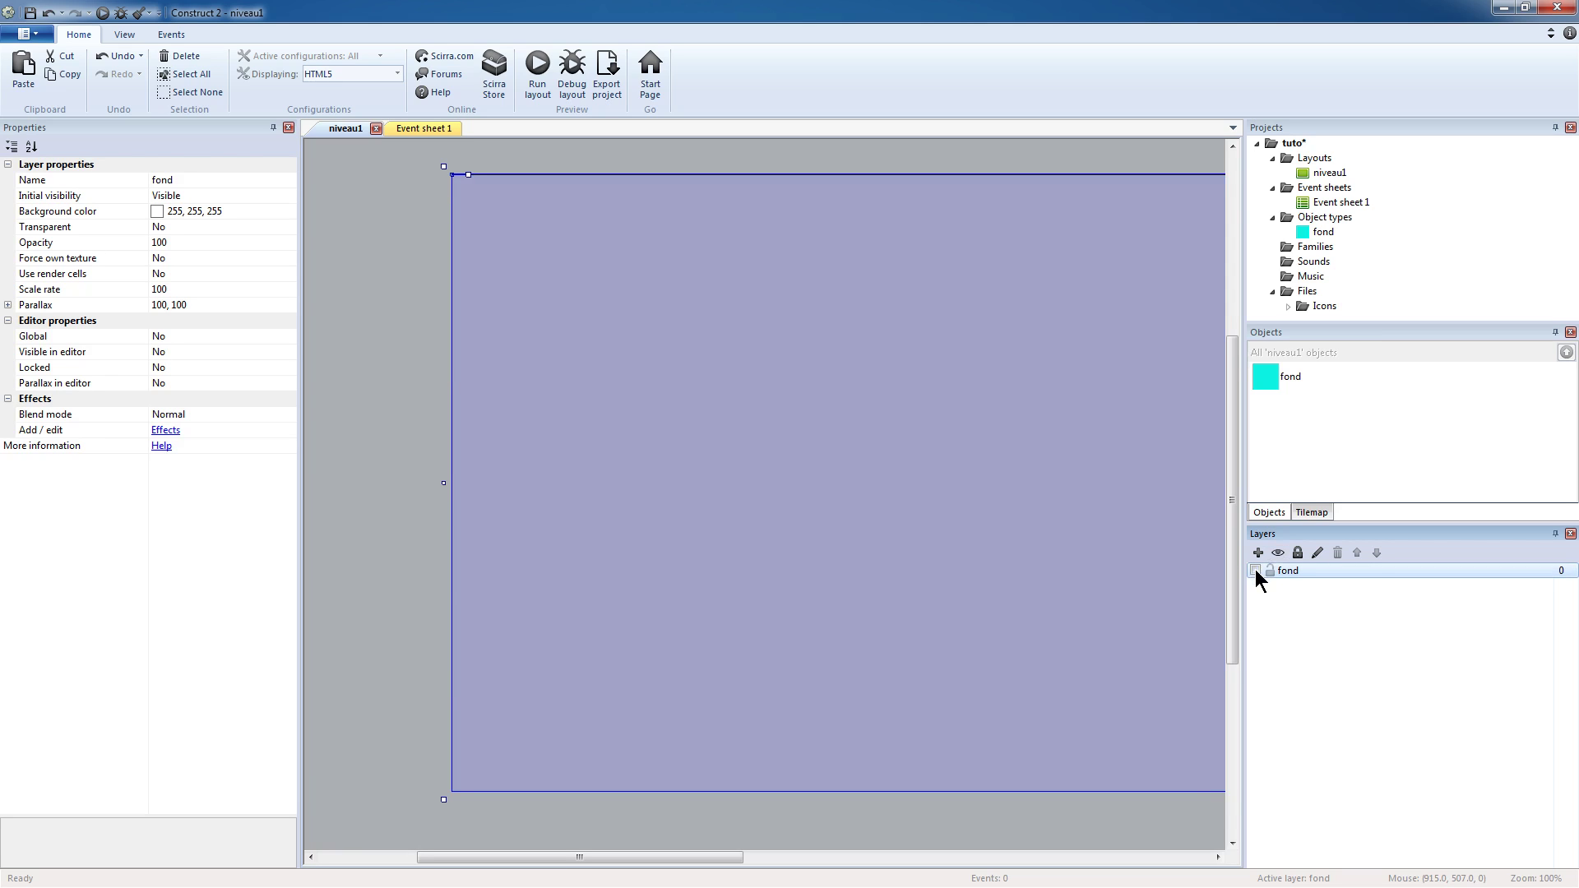
left_click(1254, 570)
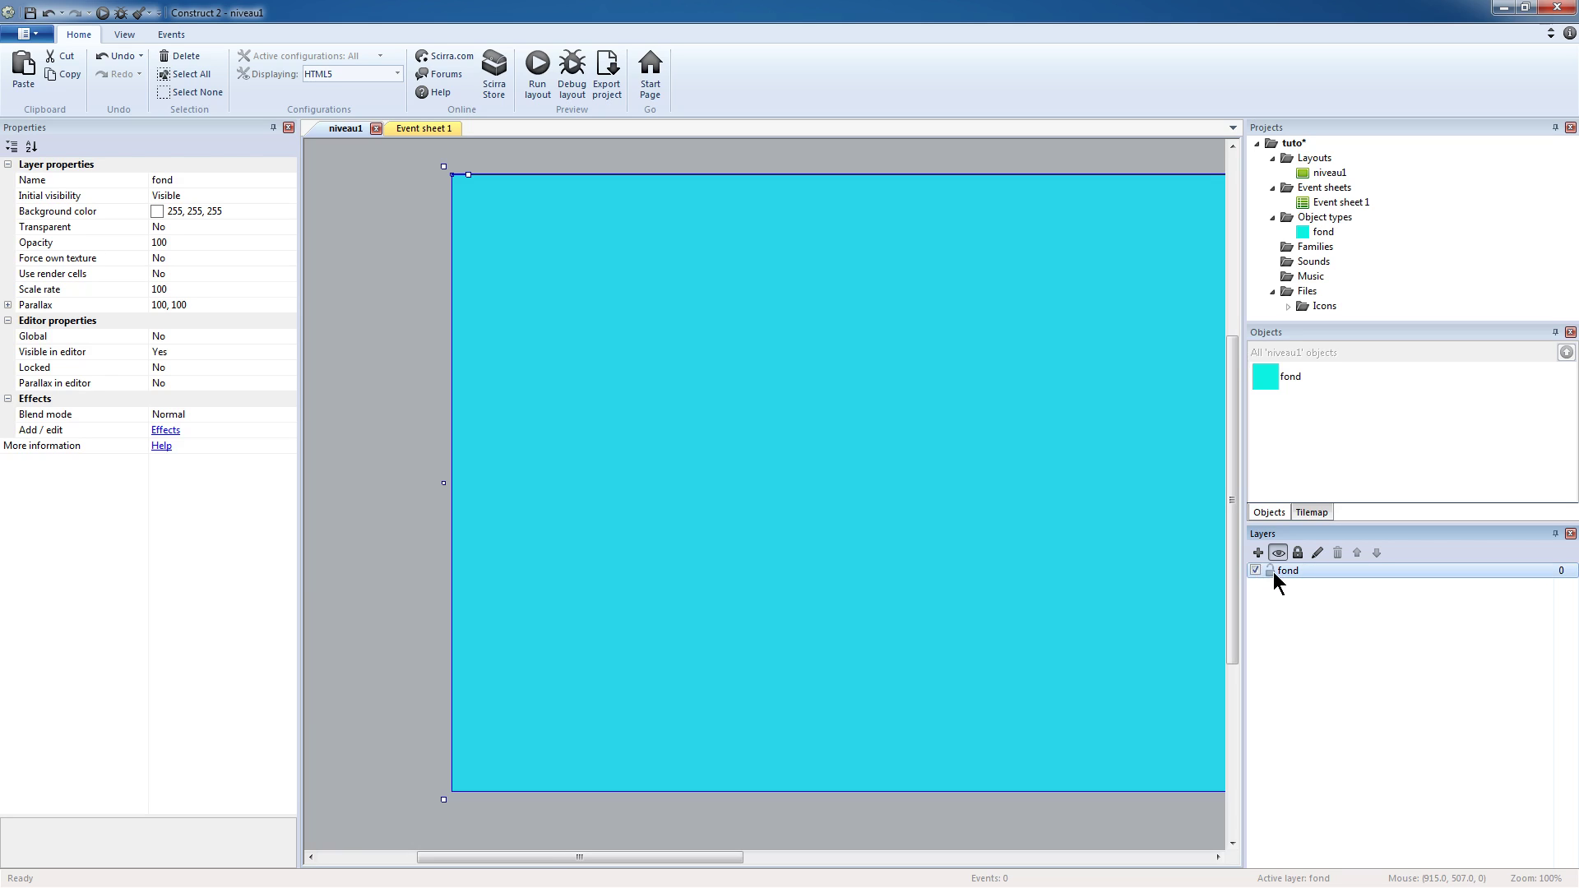
left_click(1272, 571)
left_click_drag(684, 321, 580, 480)
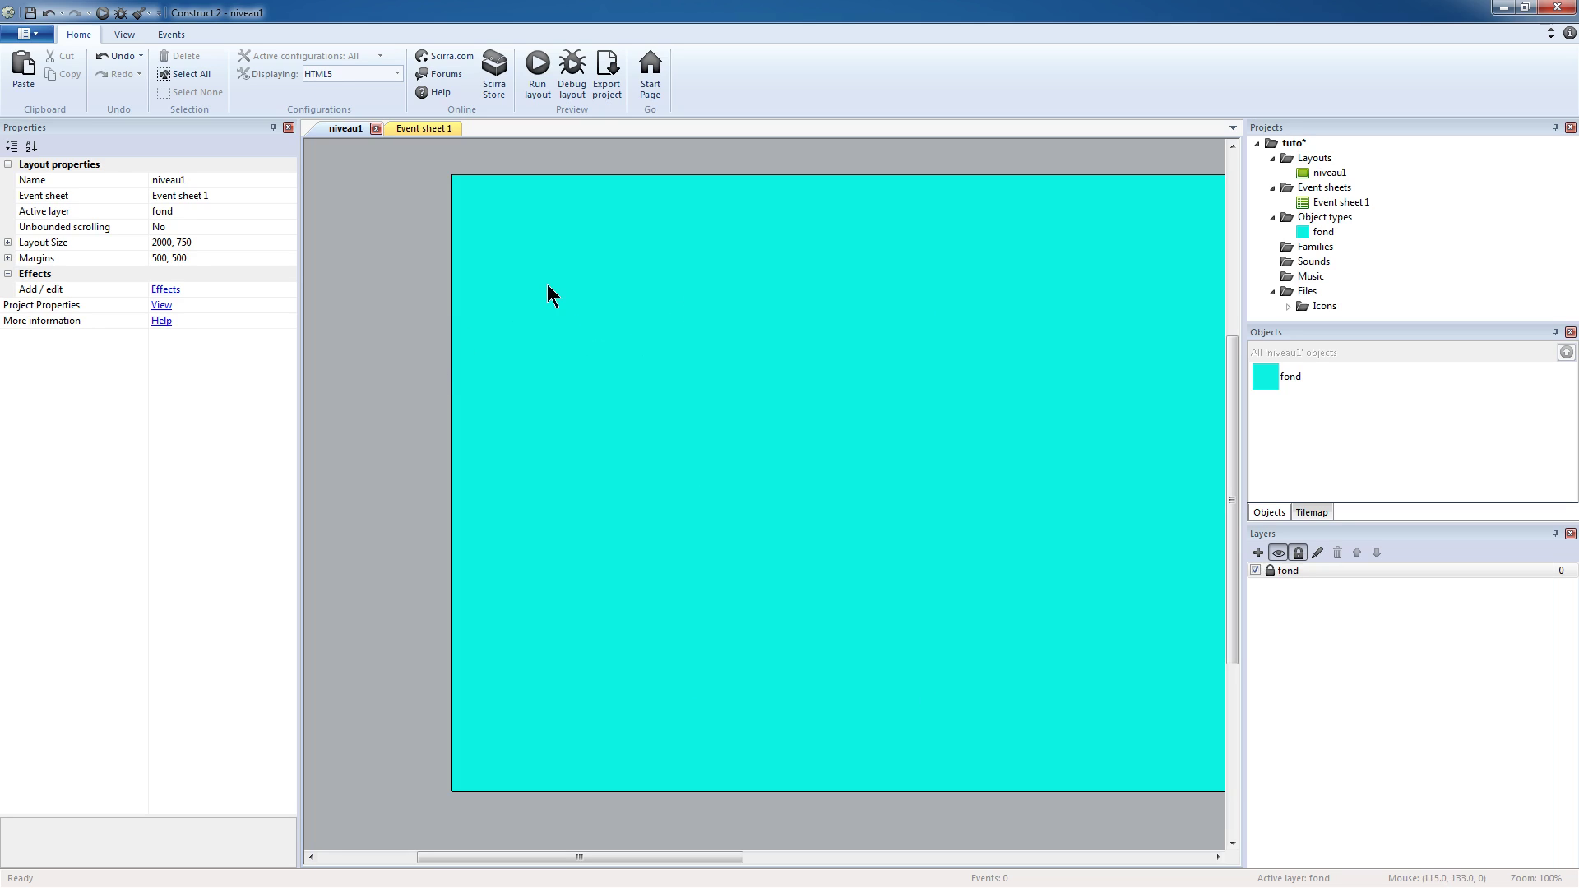
left_click_drag(751, 614, 685, 654)
- Add a new layer above the fond layer and name it plateforme
right_click(1326, 657)
left_click(1368, 669)
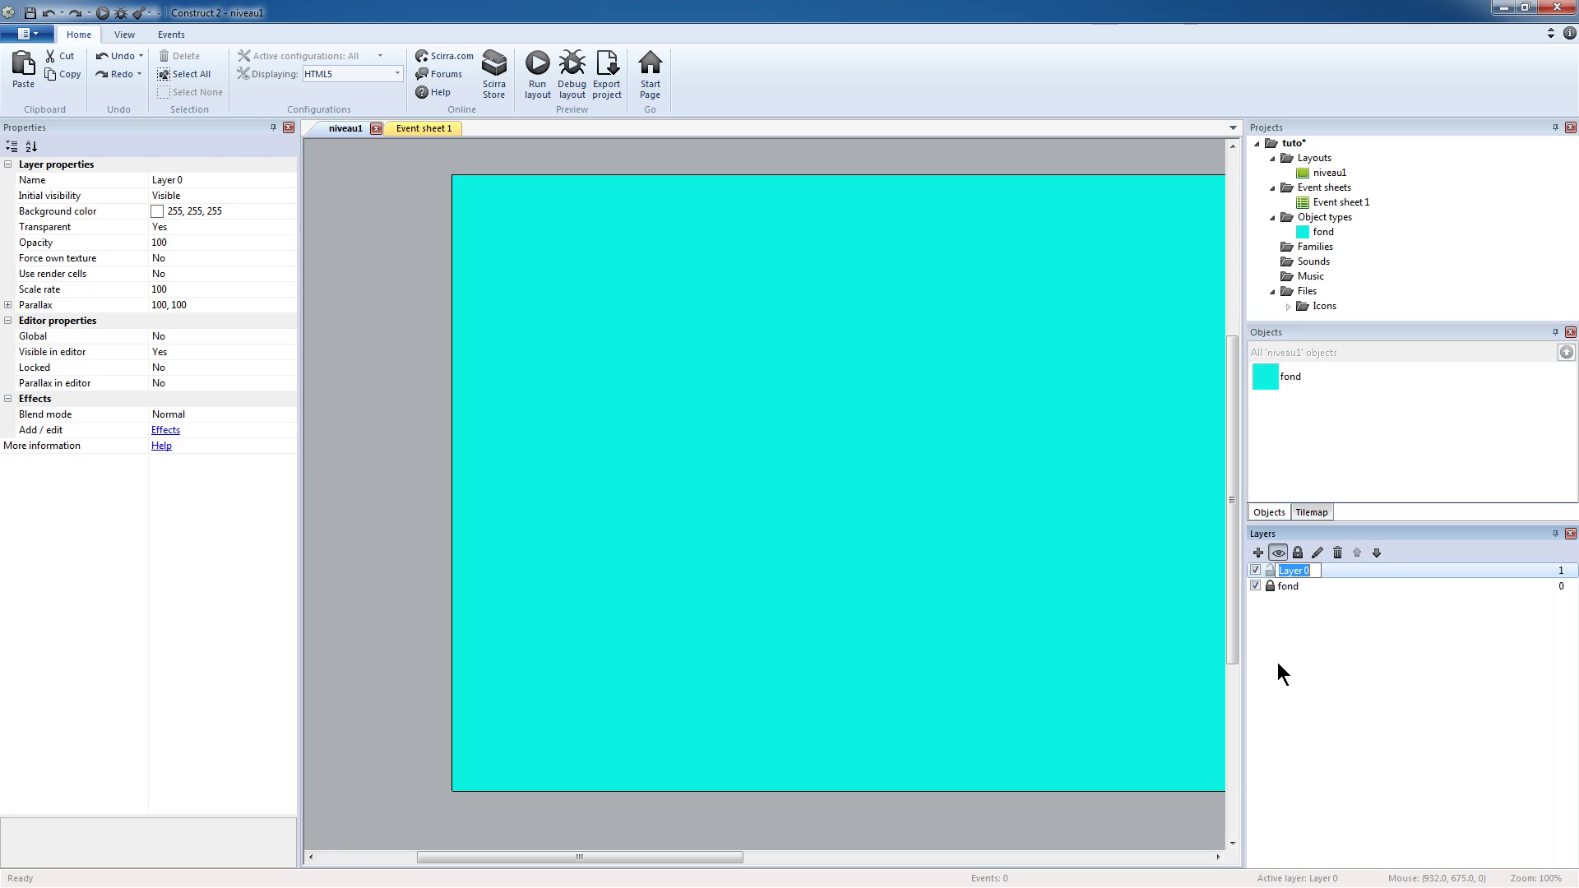
type("plateforme")
key("Return")
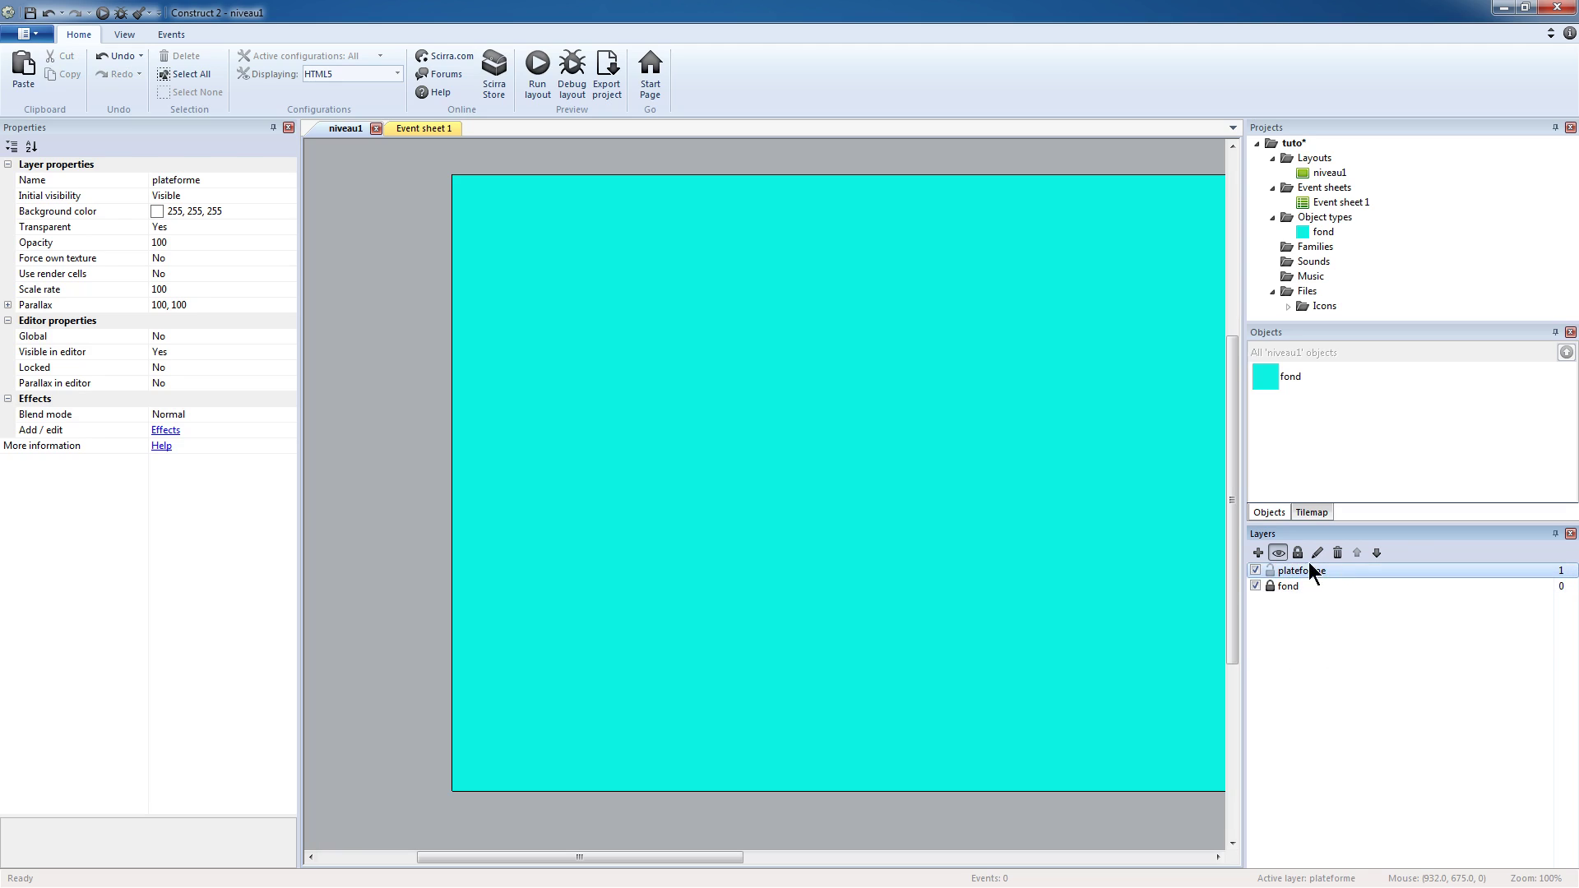
- Insert a Sprite object named plateforme on the plateforme layer, in the lower part of the layout at about 318, 455
right_click(671, 437)
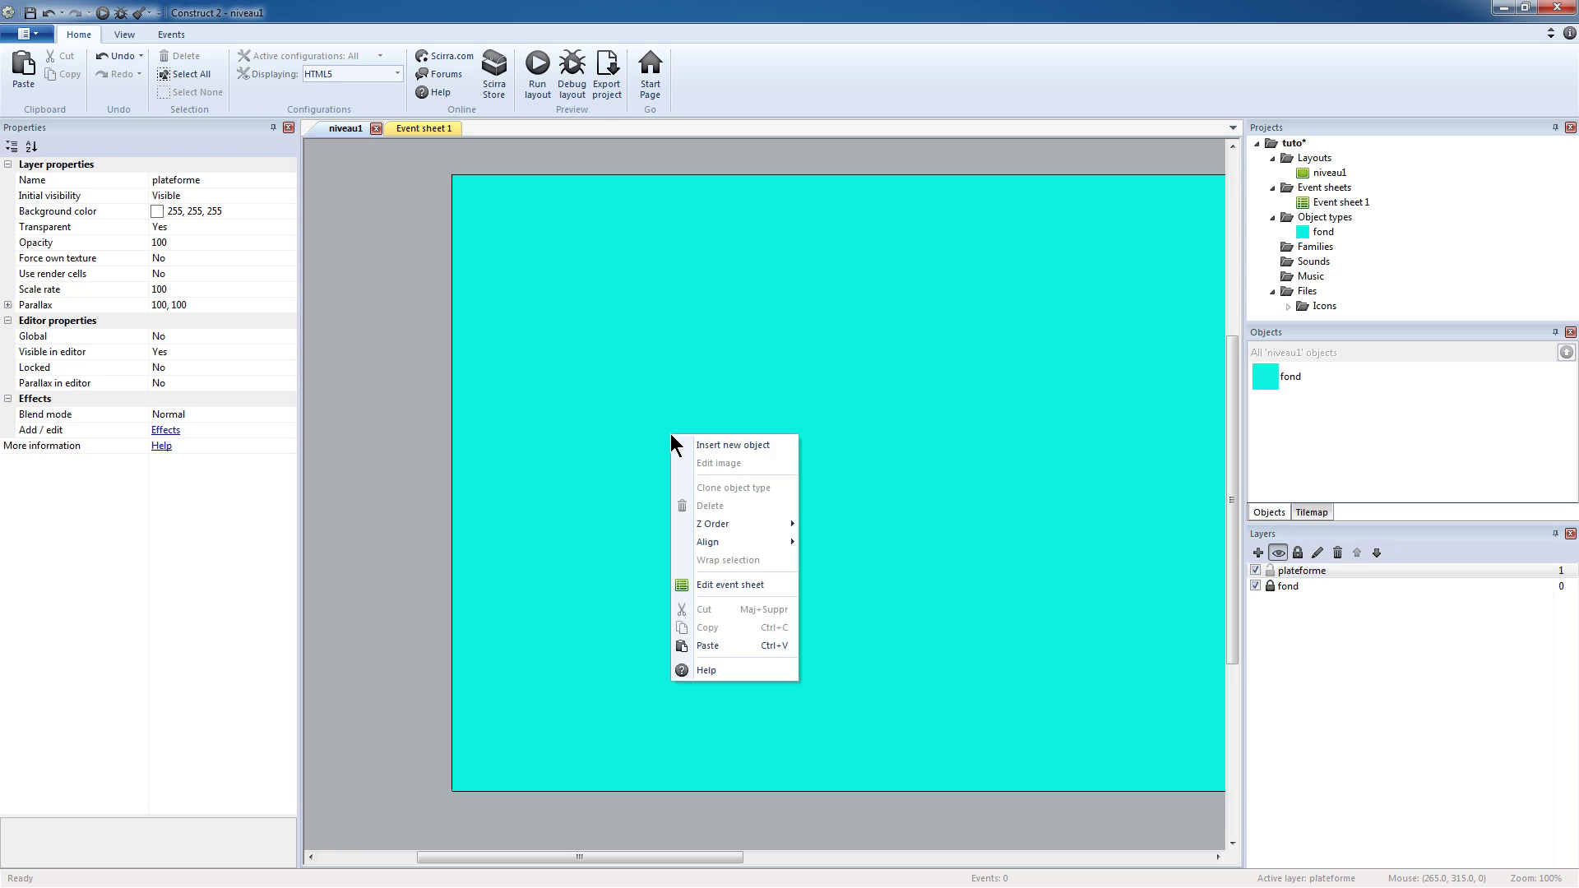
left_click(742, 444)
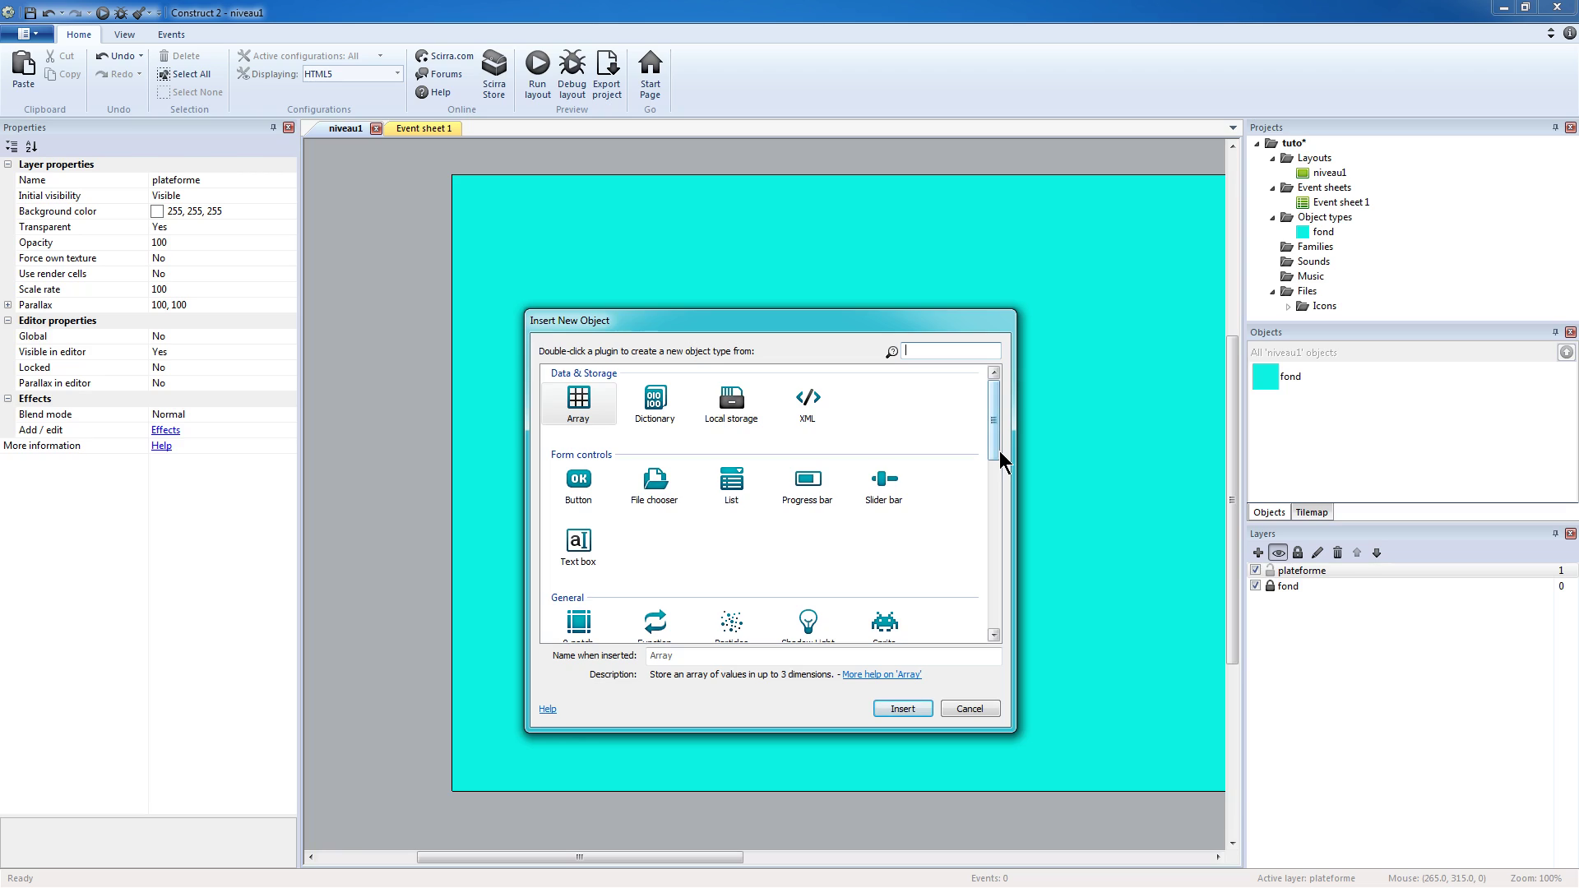
left_click_drag(998, 451, 994, 485)
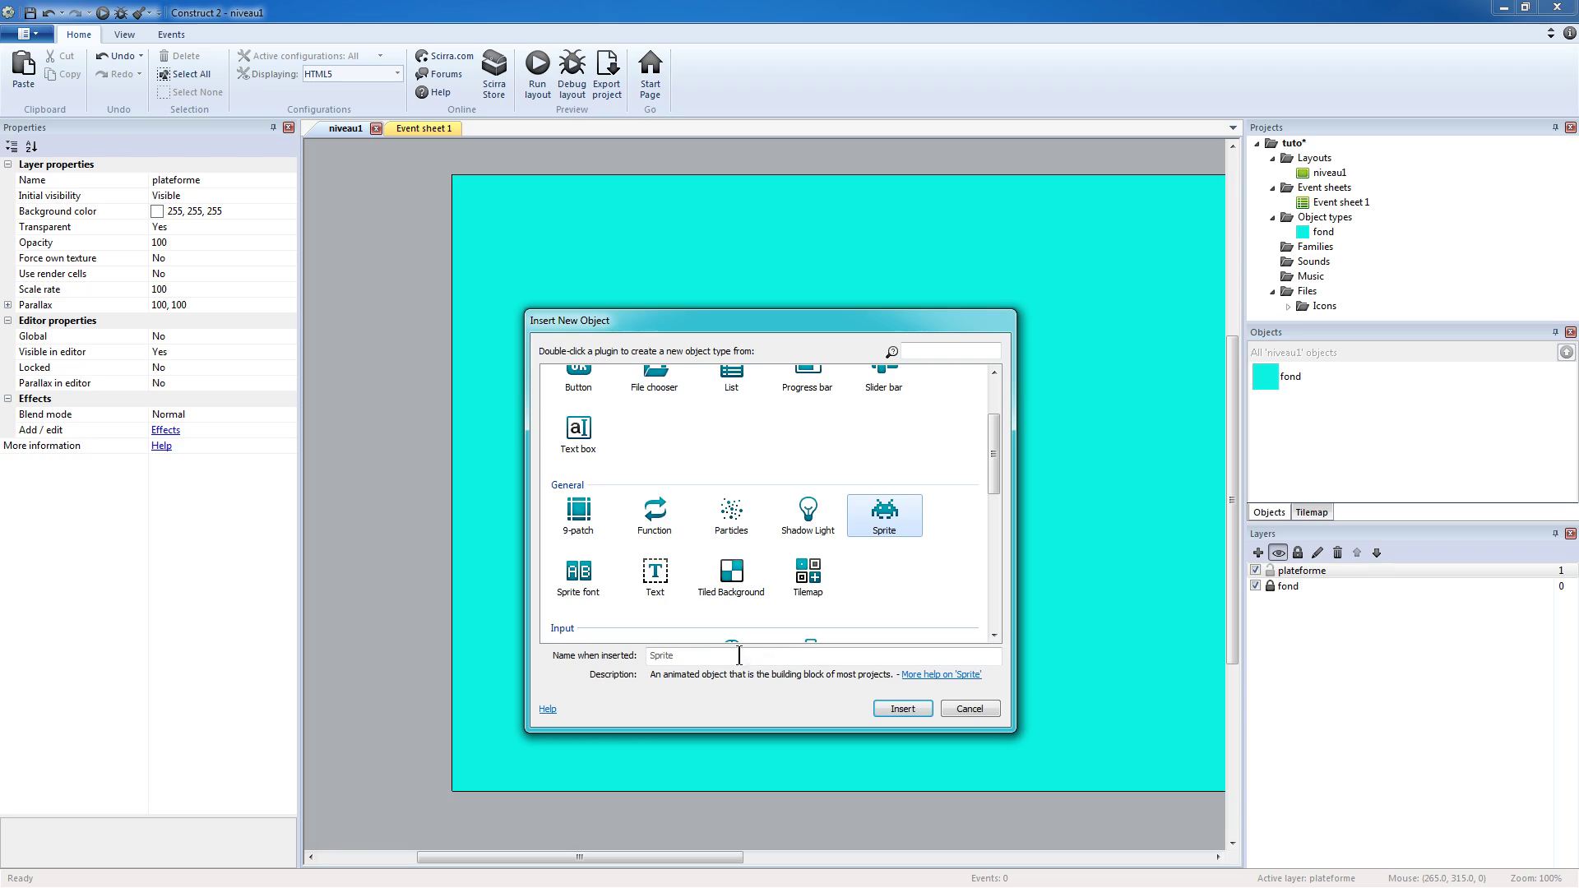
left_click(697, 657)
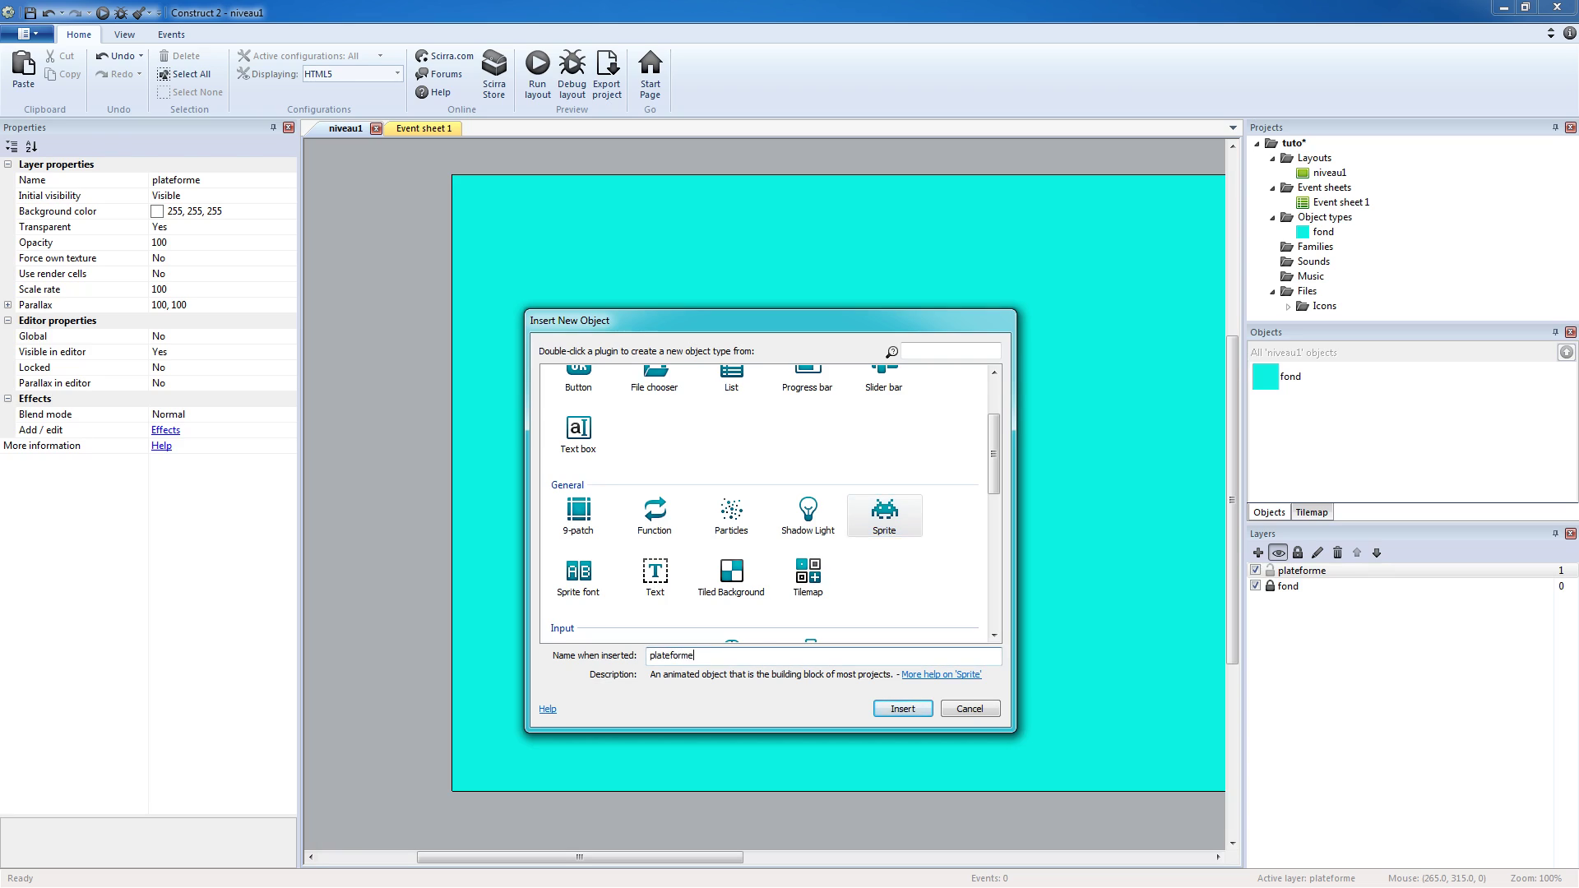
key("Return")
left_click(713, 548)
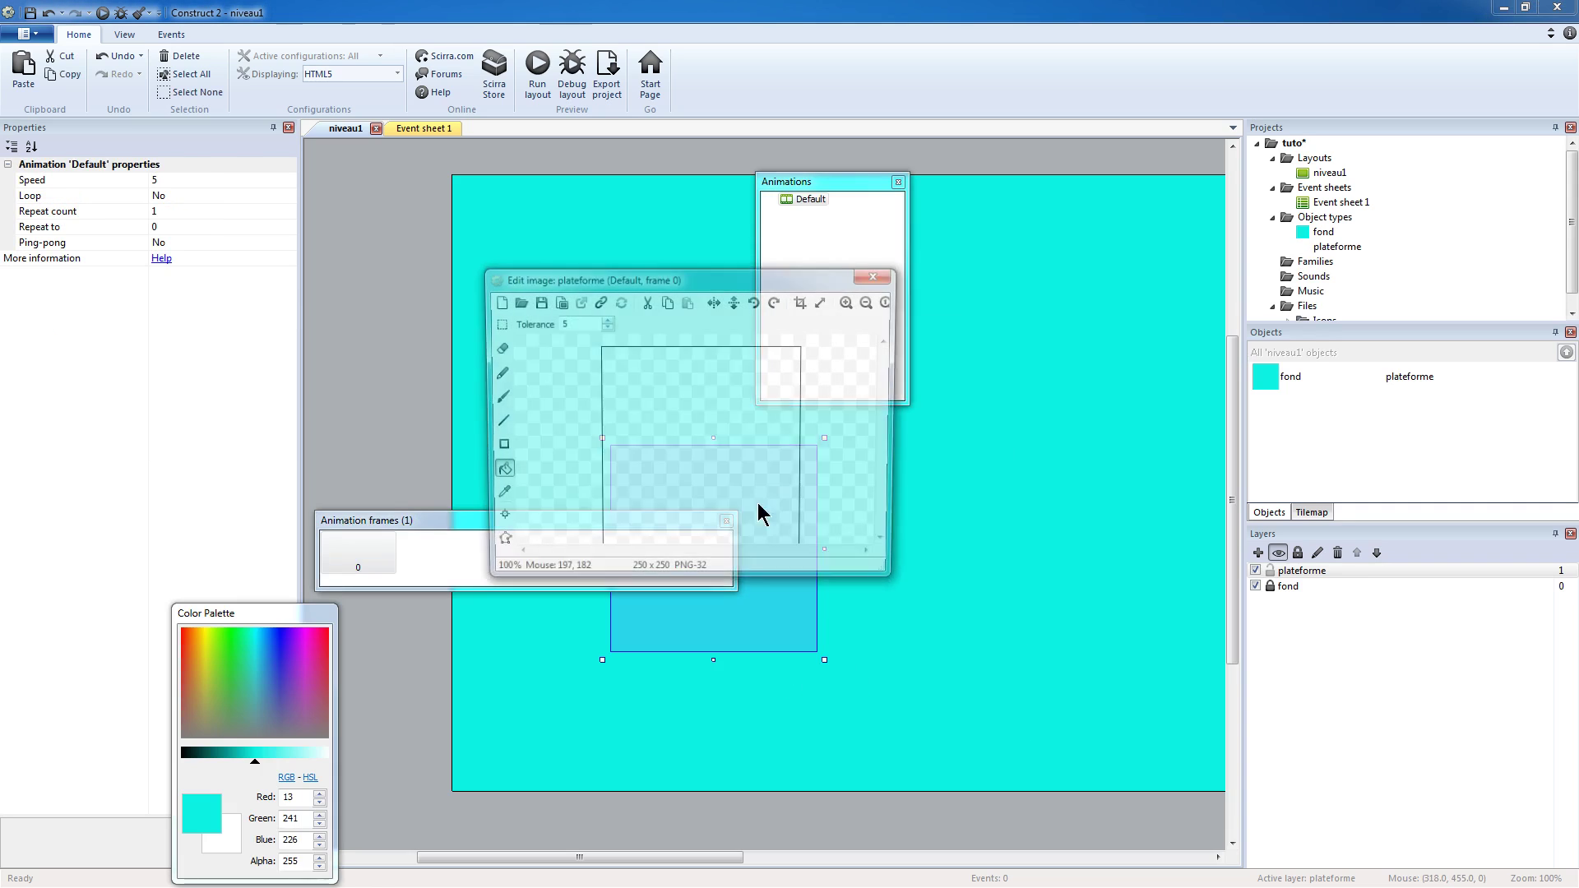
- Fill the plateforme sprite's image with brown (165, 107, 89) and close the image editor
left_click(185, 704)
left_click(653, 431)
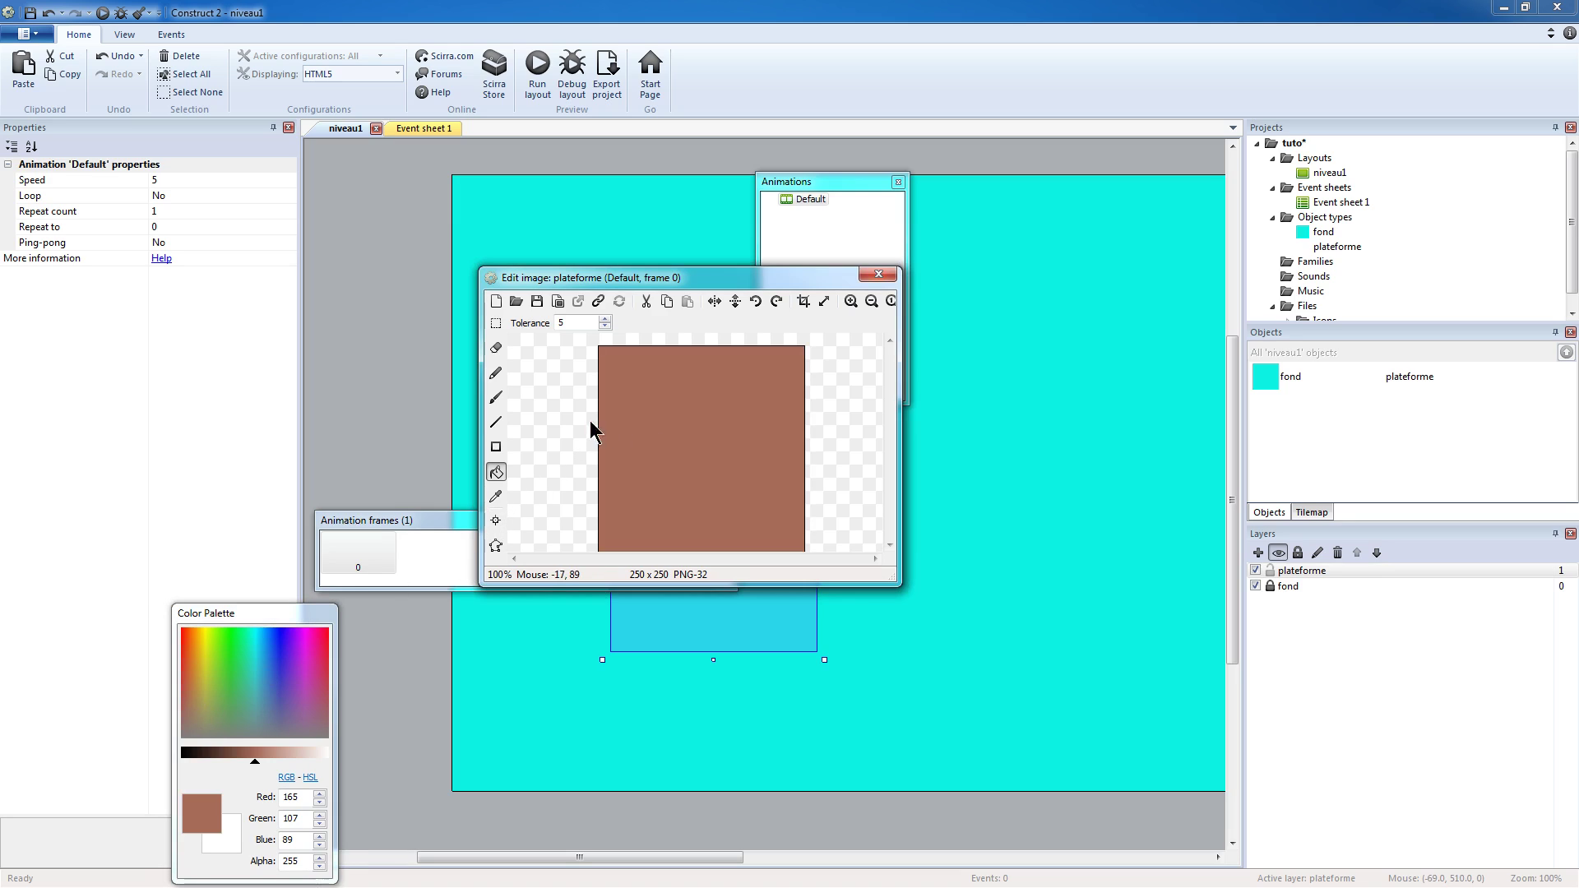
left_click(878, 274)
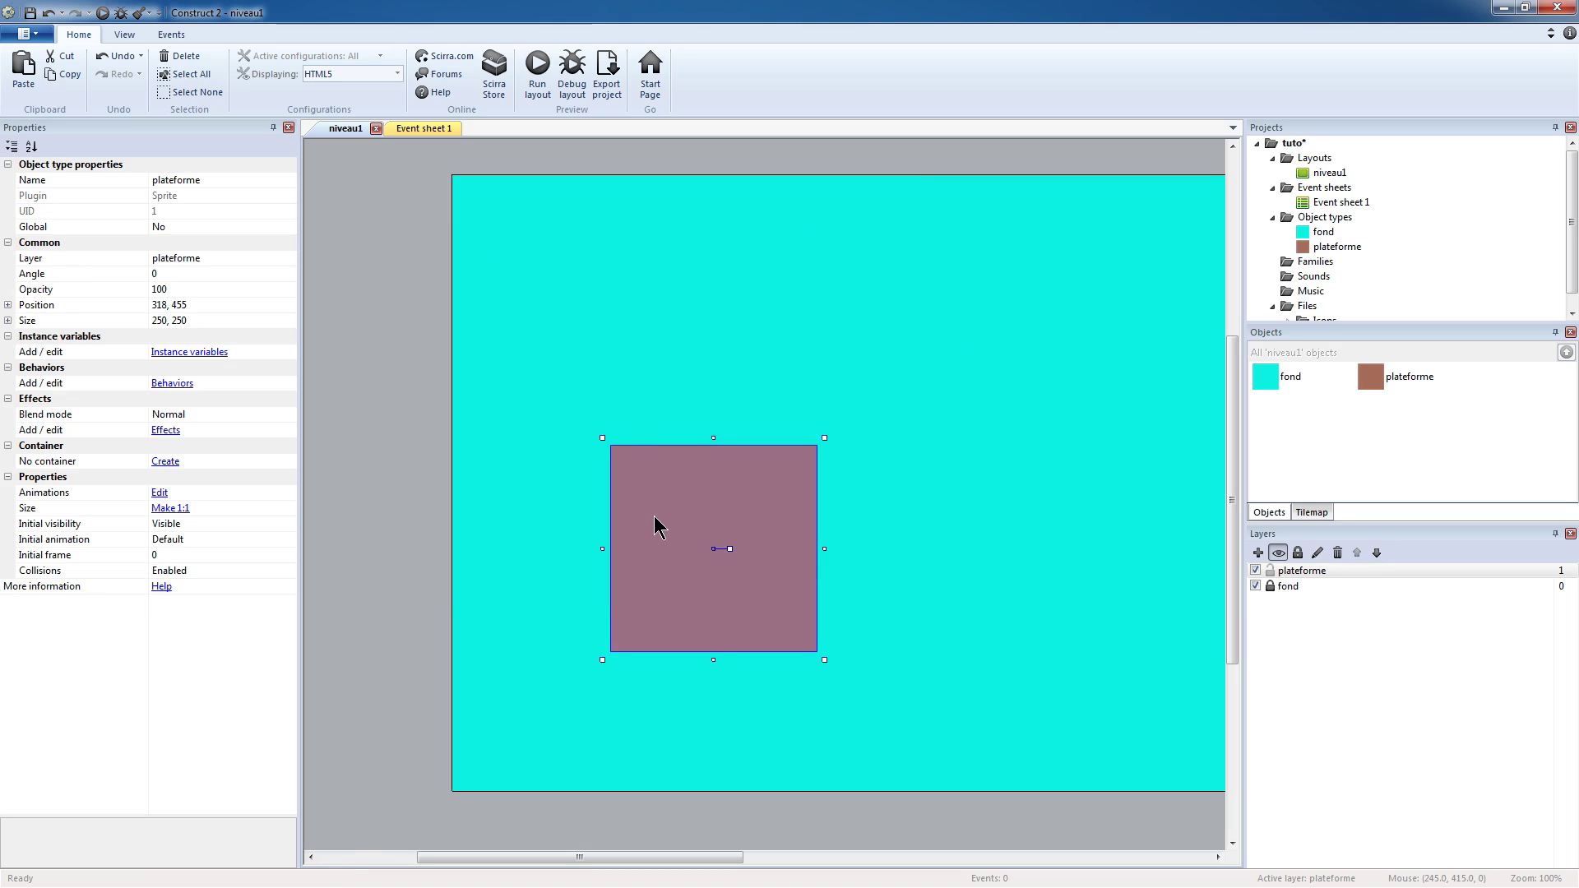
- Move the plateforme sprite to the layout's bottom-left corner and stretch it into a ground strip of about 1000 by 72
left_click_drag(655, 526, 664, 386)
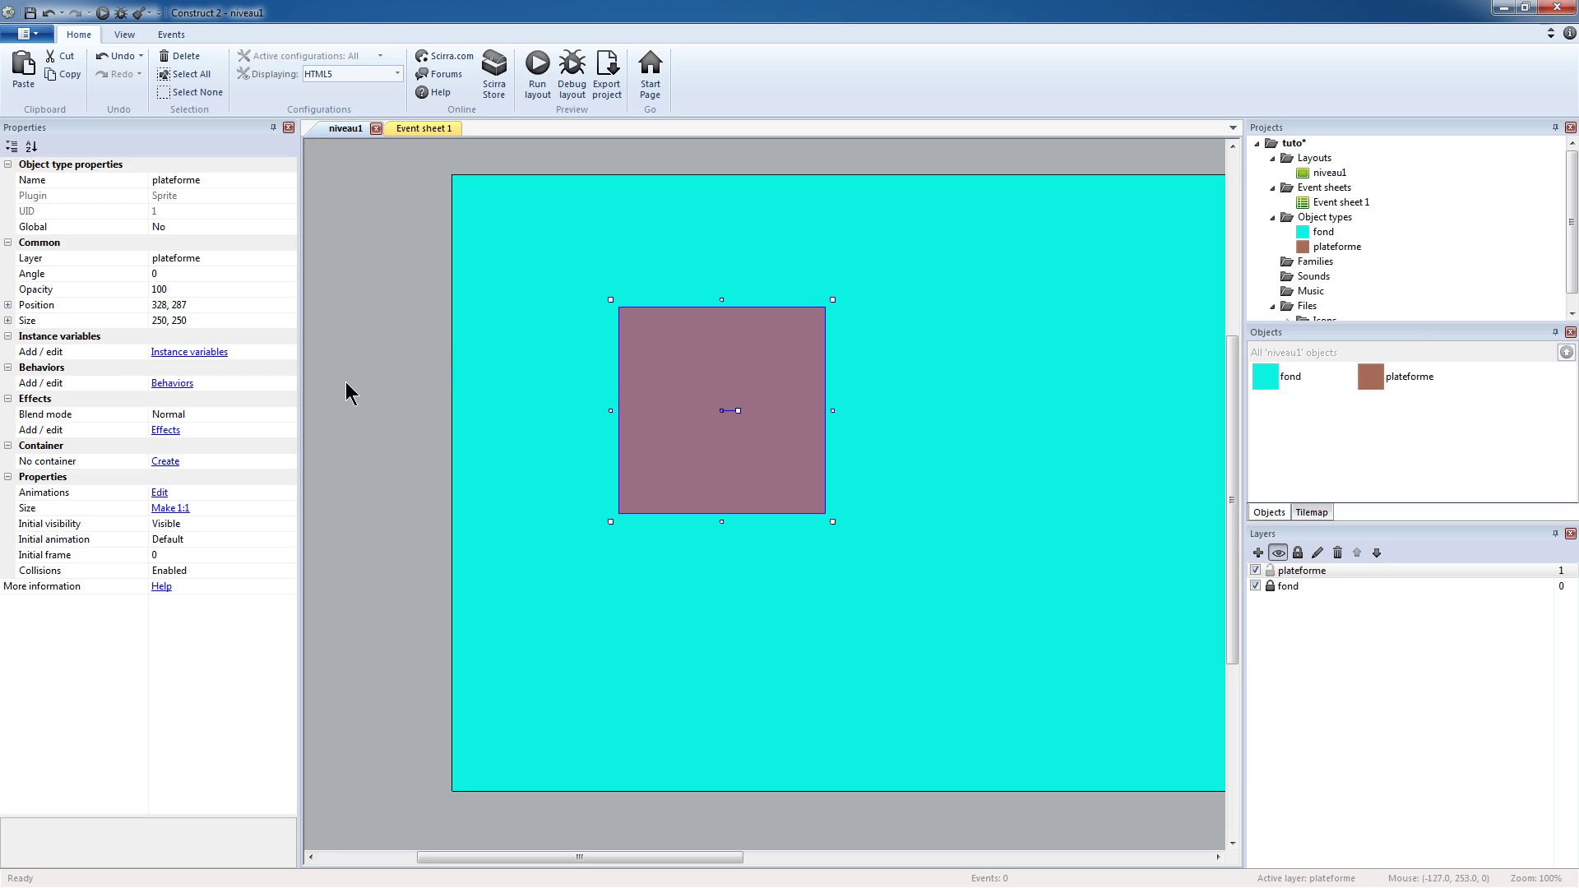
left_click_drag(722, 299, 521, 782)
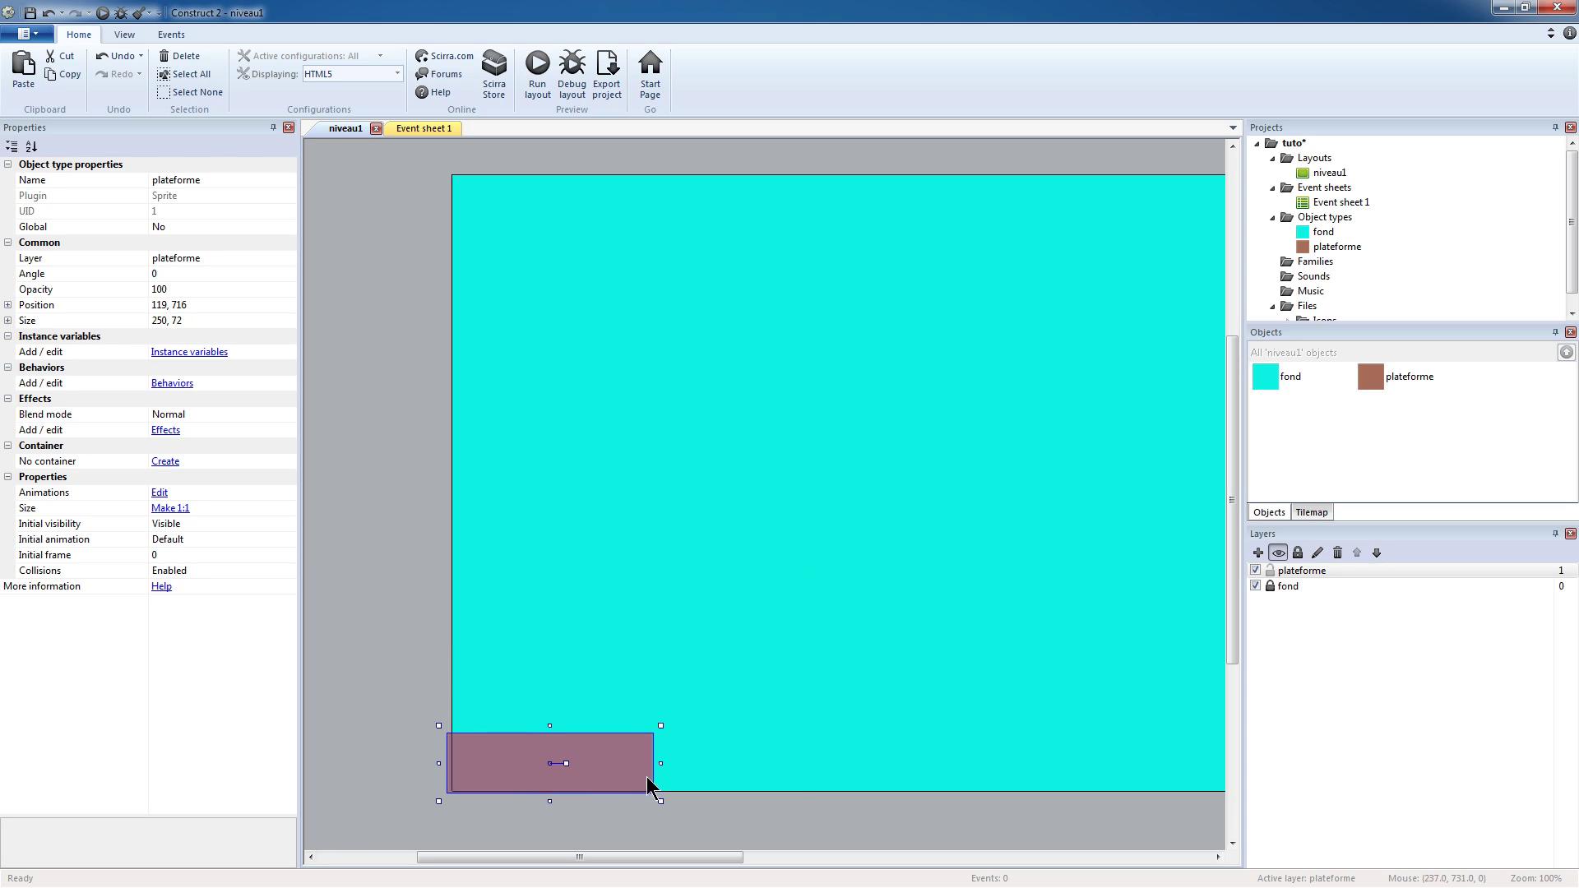
left_click_drag(658, 763, 1171, 763)
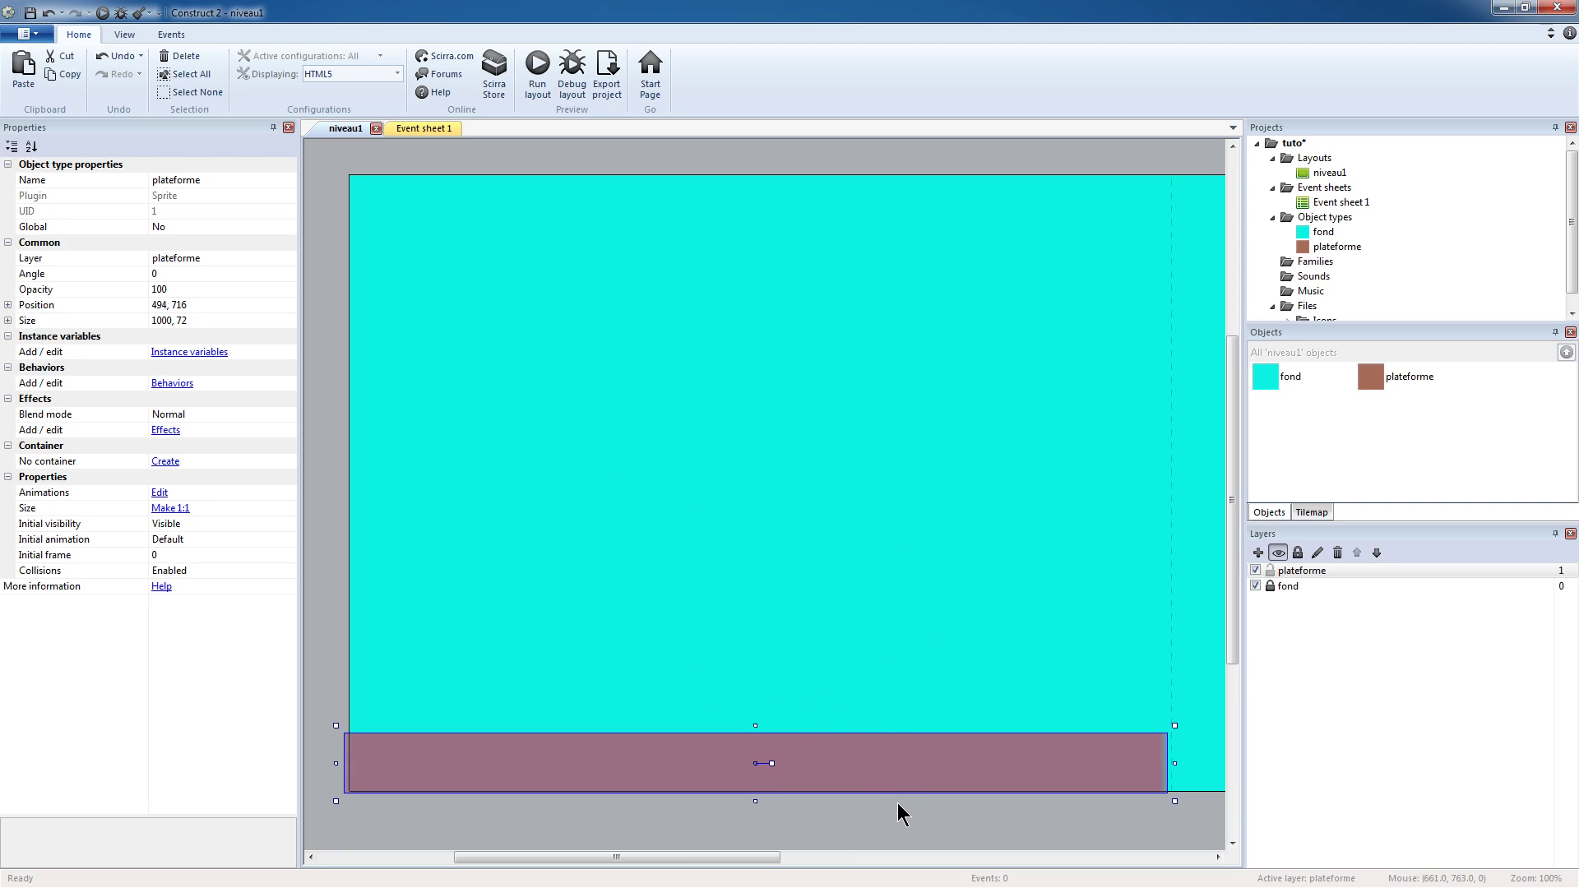
- Copy the ground platform and paste a second instance above it at about 671, 536
right_click(830, 769)
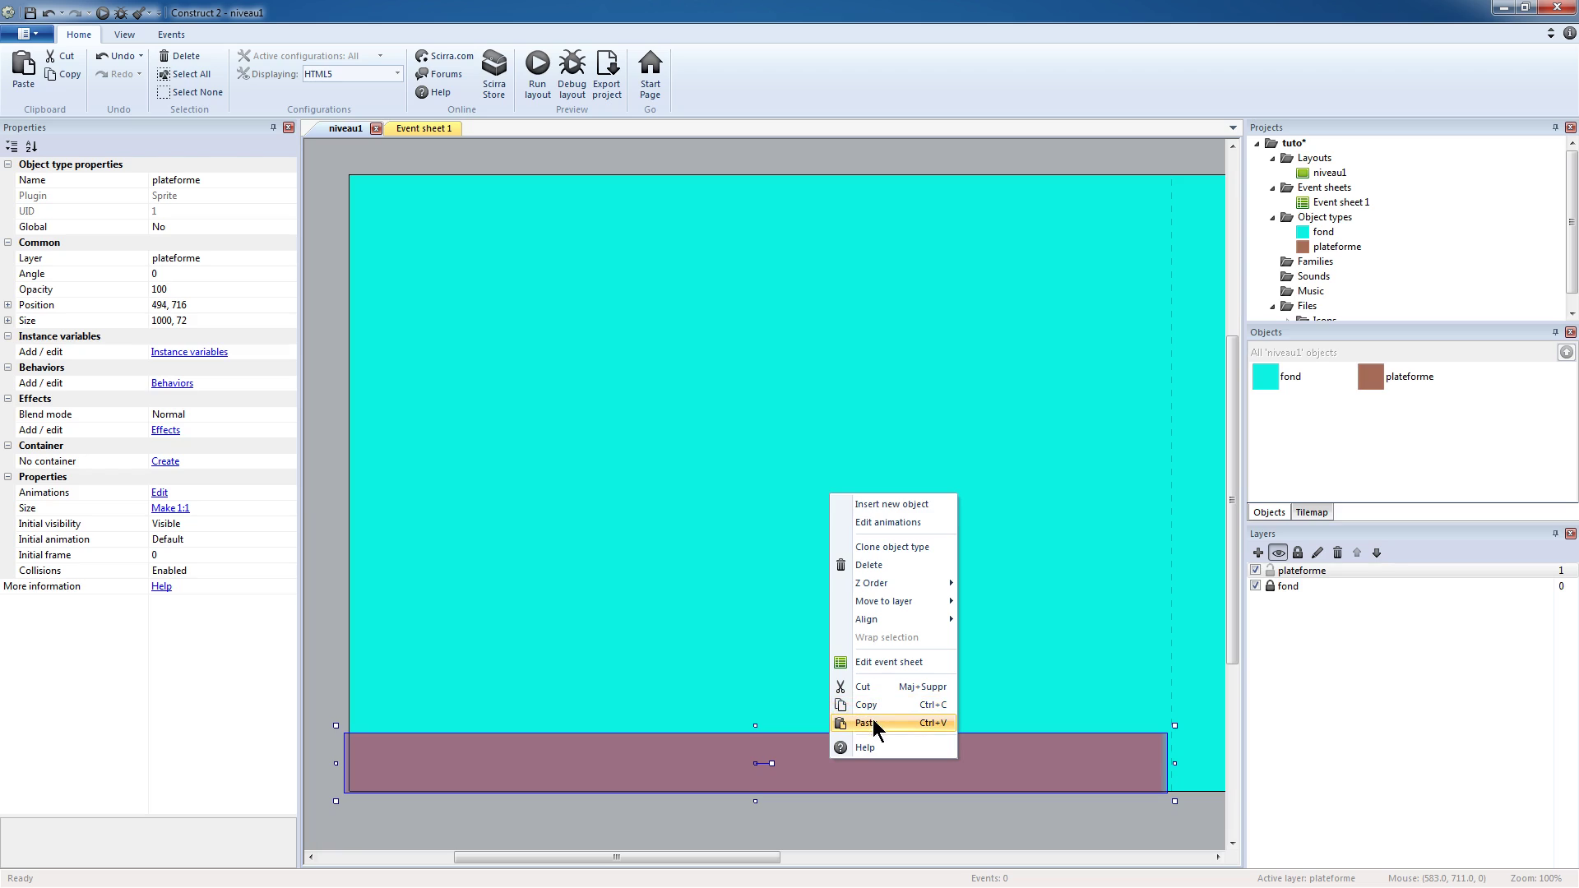
left_click(1007, 755)
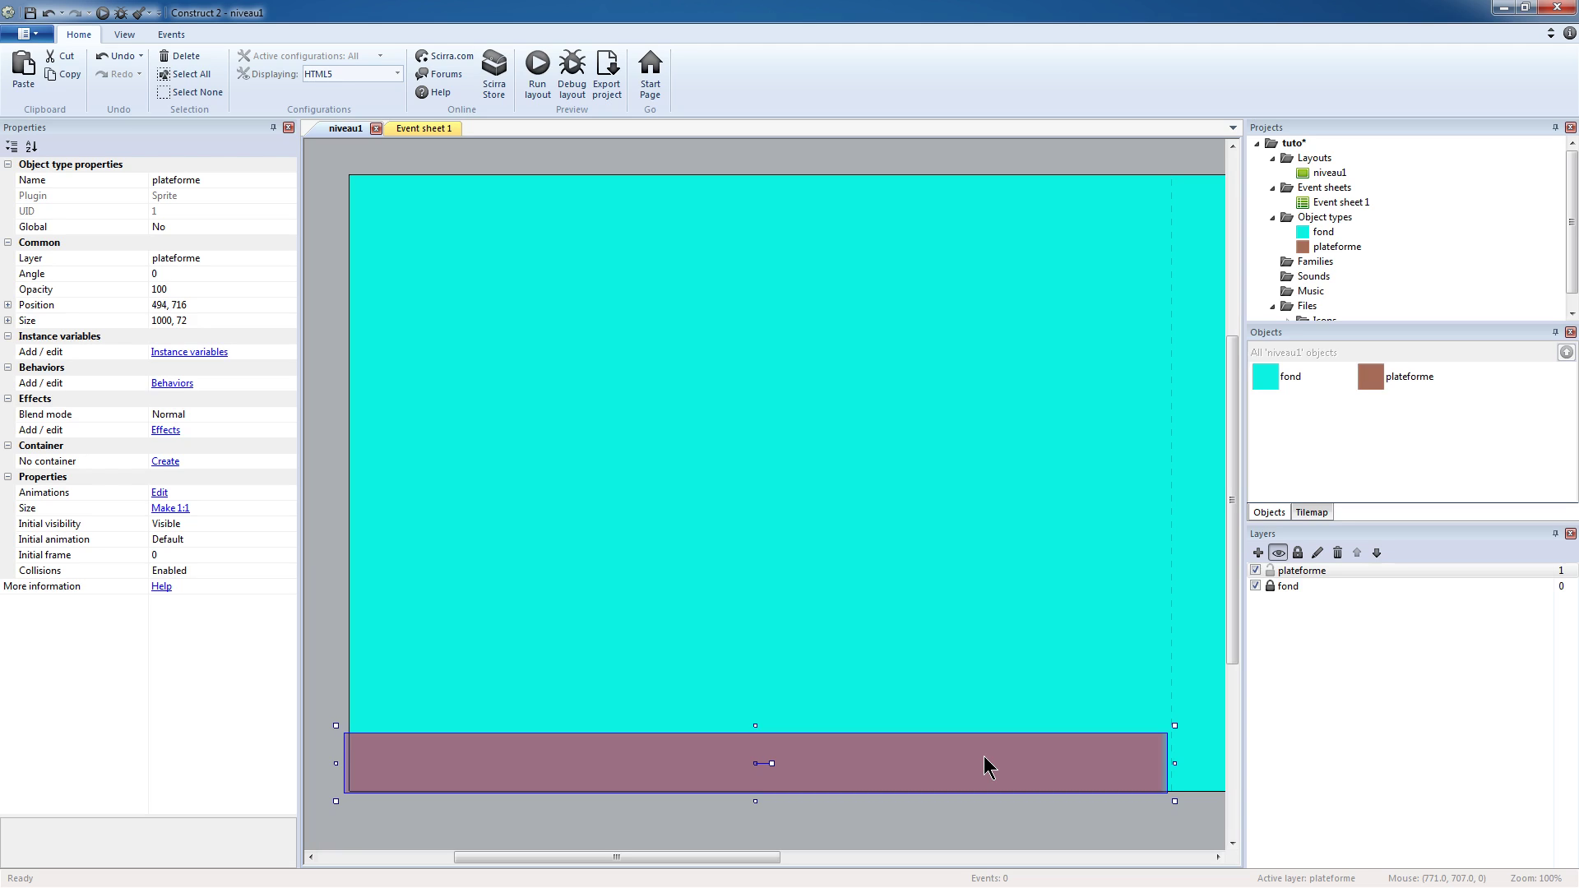
left_click(902, 618)
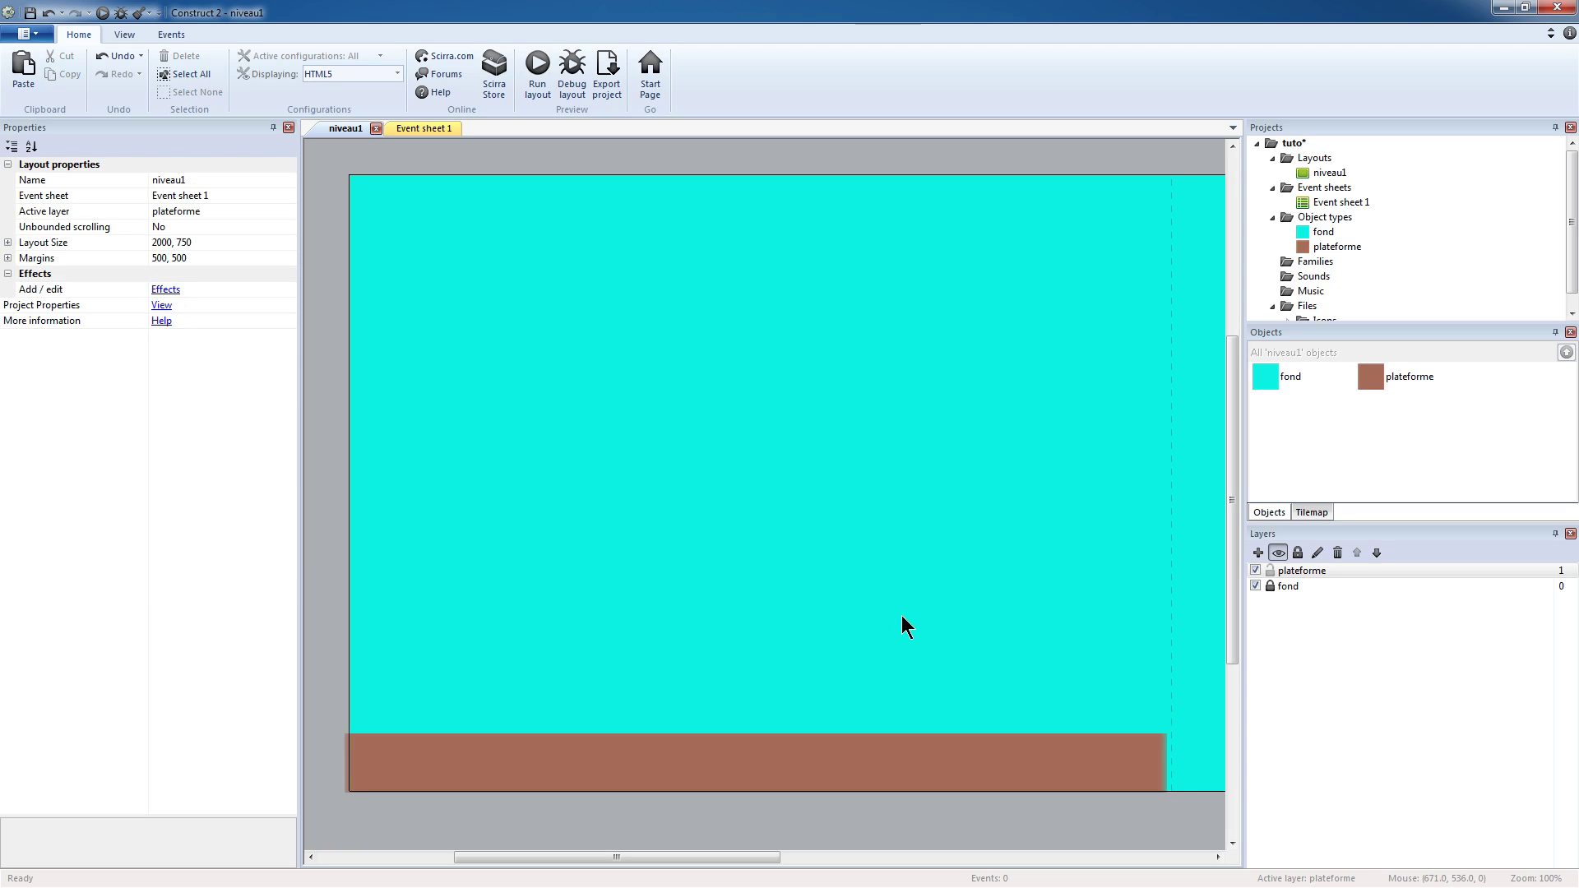
left_click(901, 615)
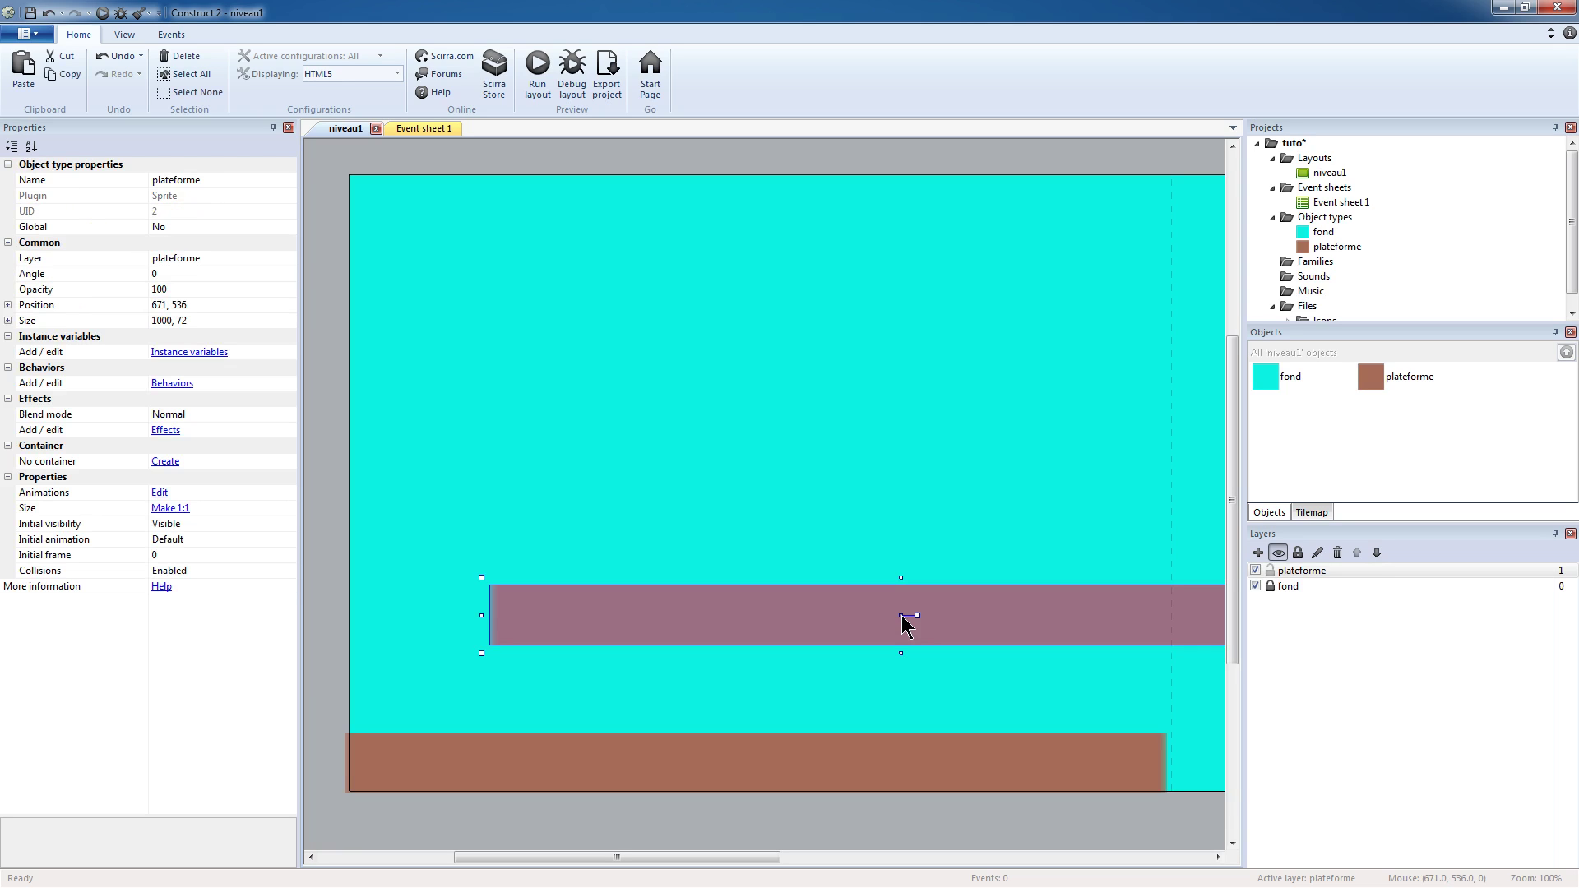
- Resize the pasted platform to about 547 by 68 and place it just past the ground's right end, at about 1267, 593
left_click_drag(832, 620, 689, 587)
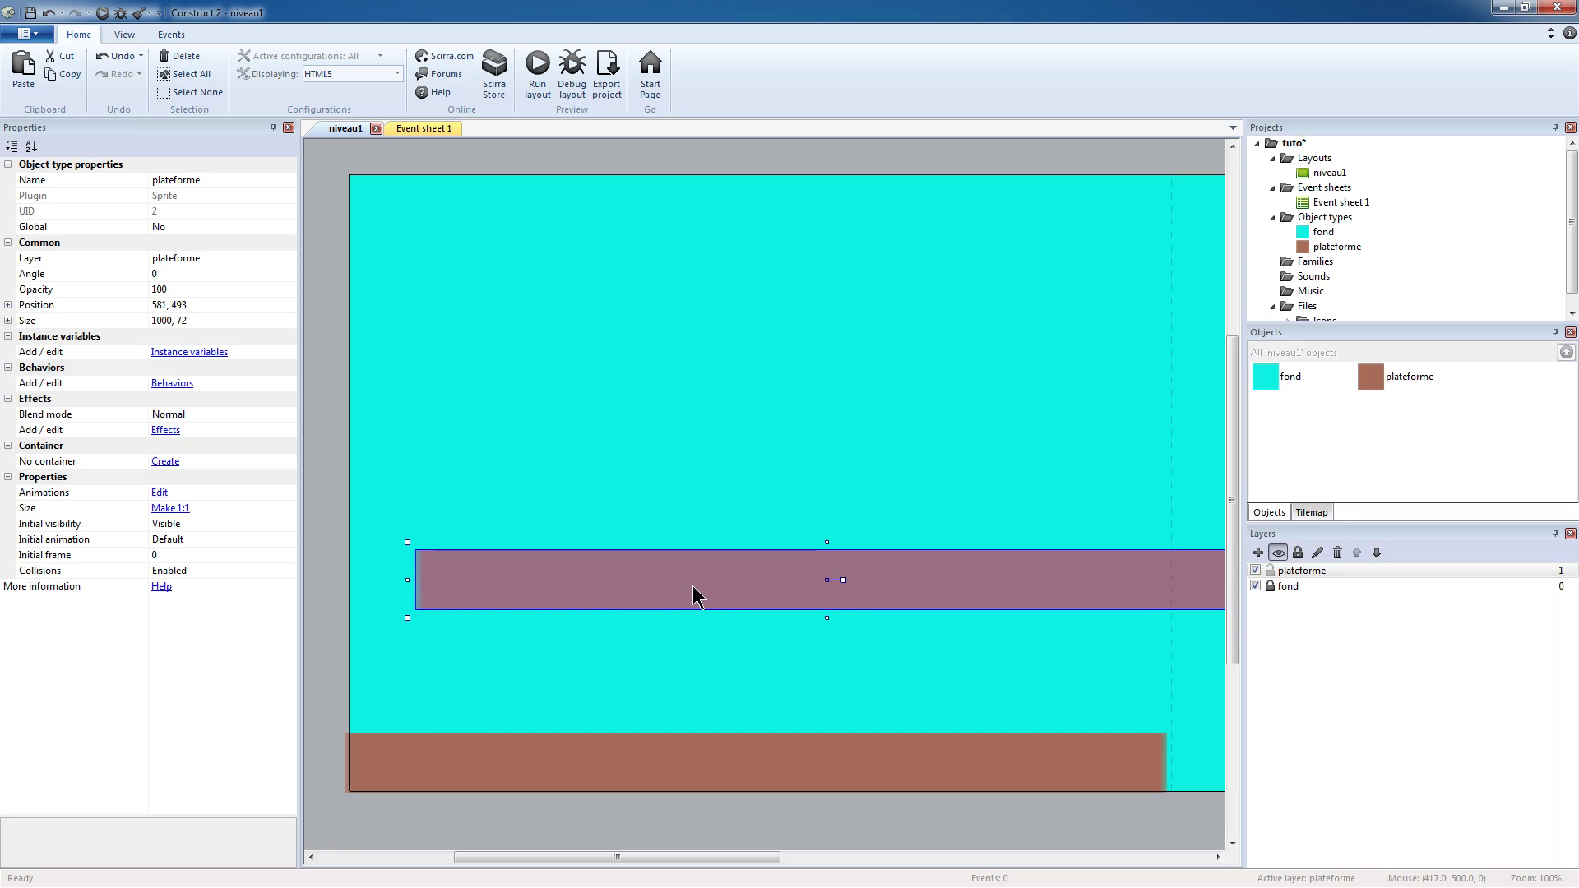
left_click_drag(405, 617, 909, 620)
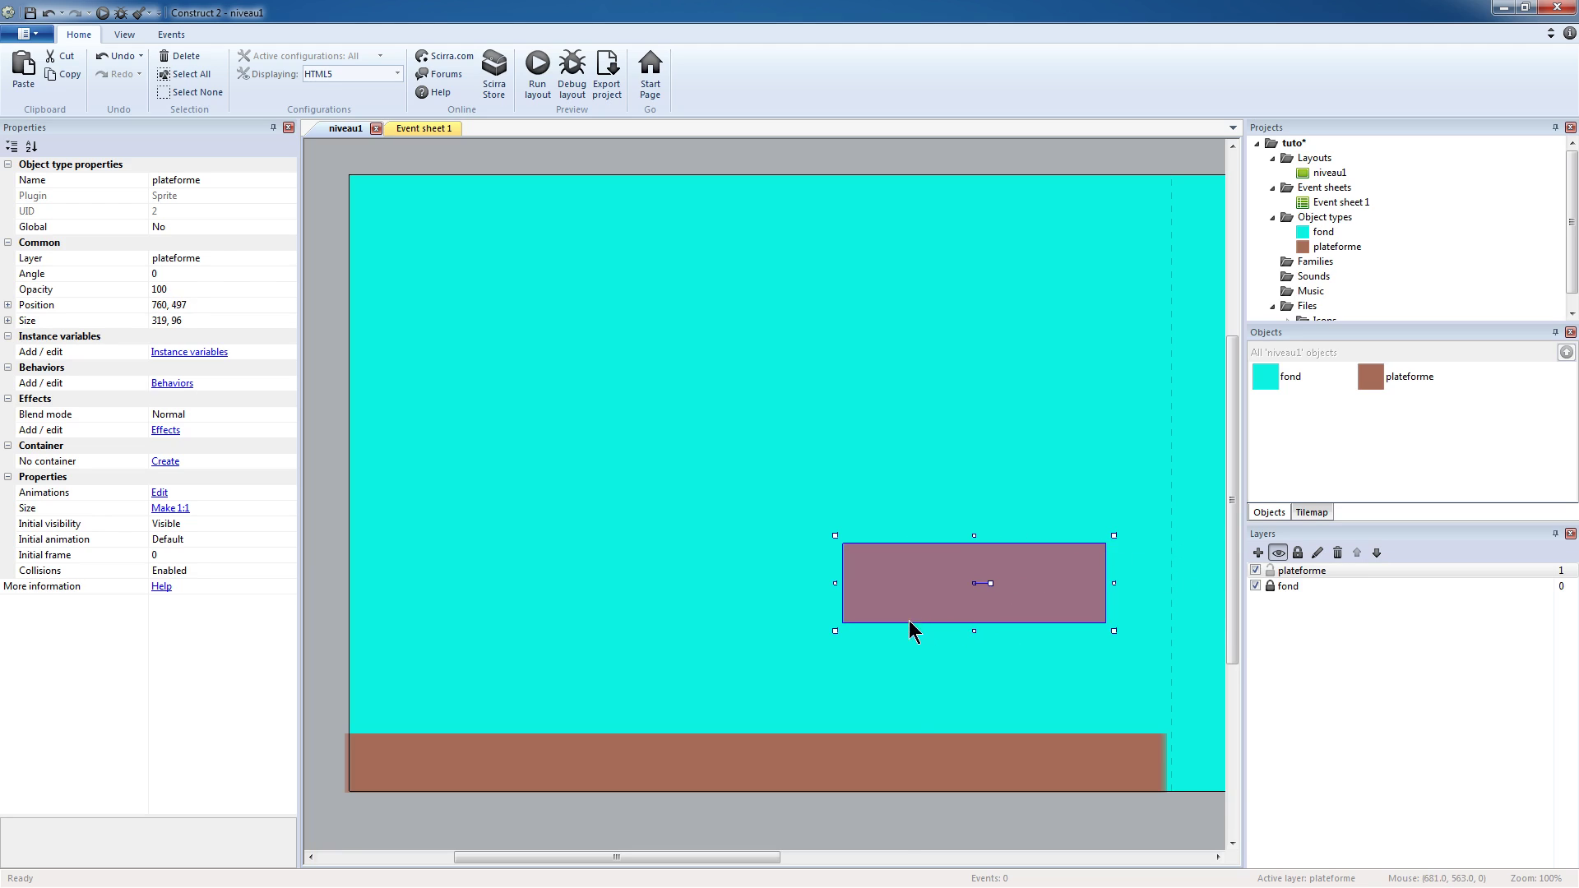
left_click_drag(724, 855, 892, 855)
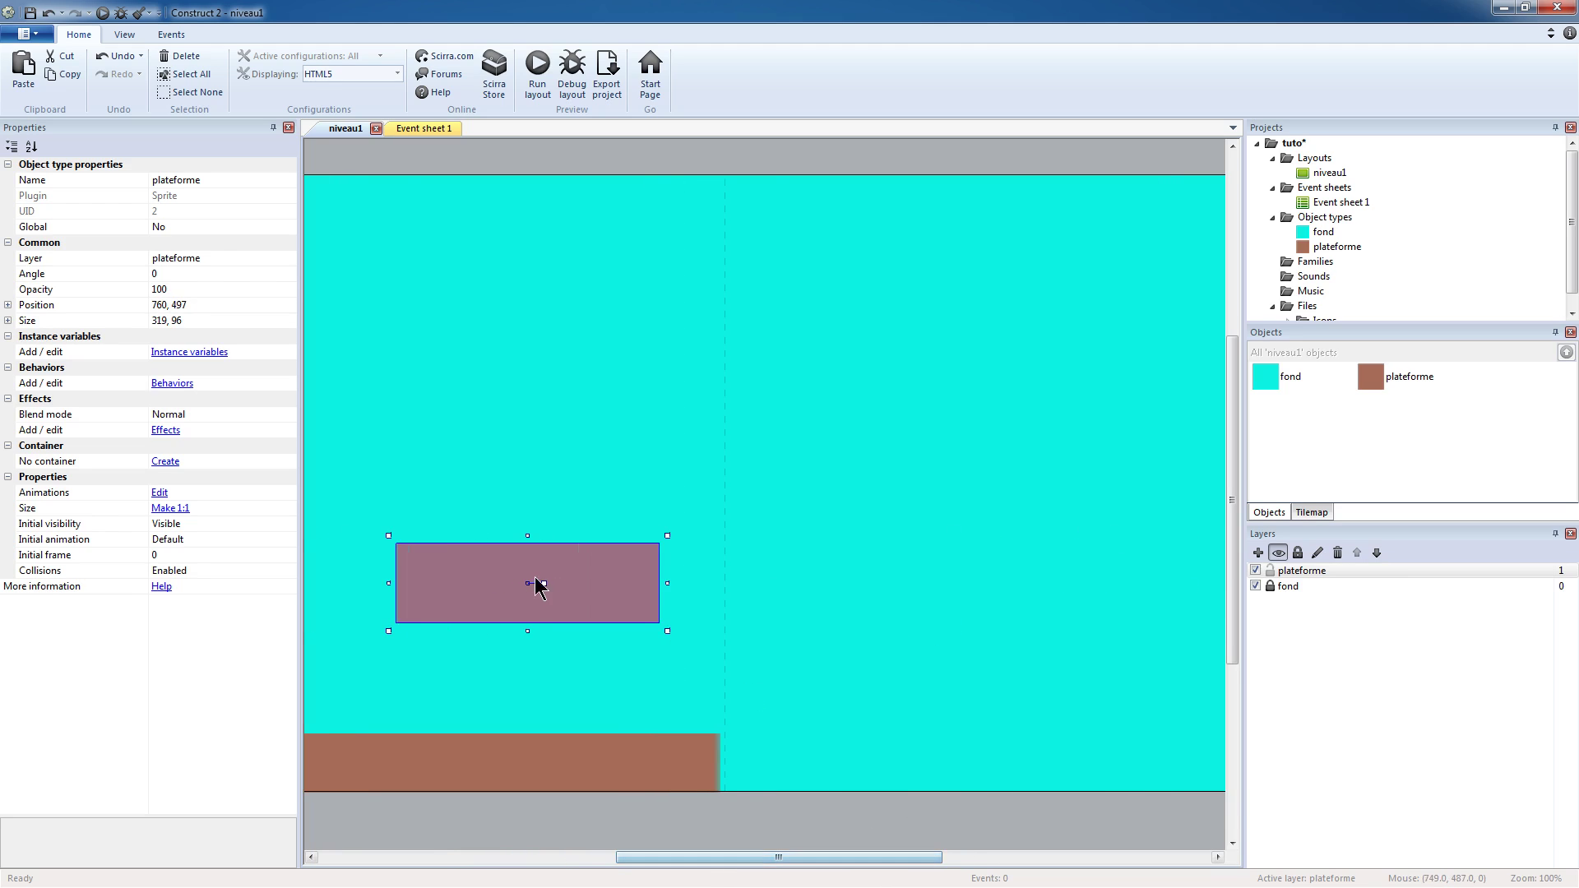
left_click_drag(471, 591, 1177, 664)
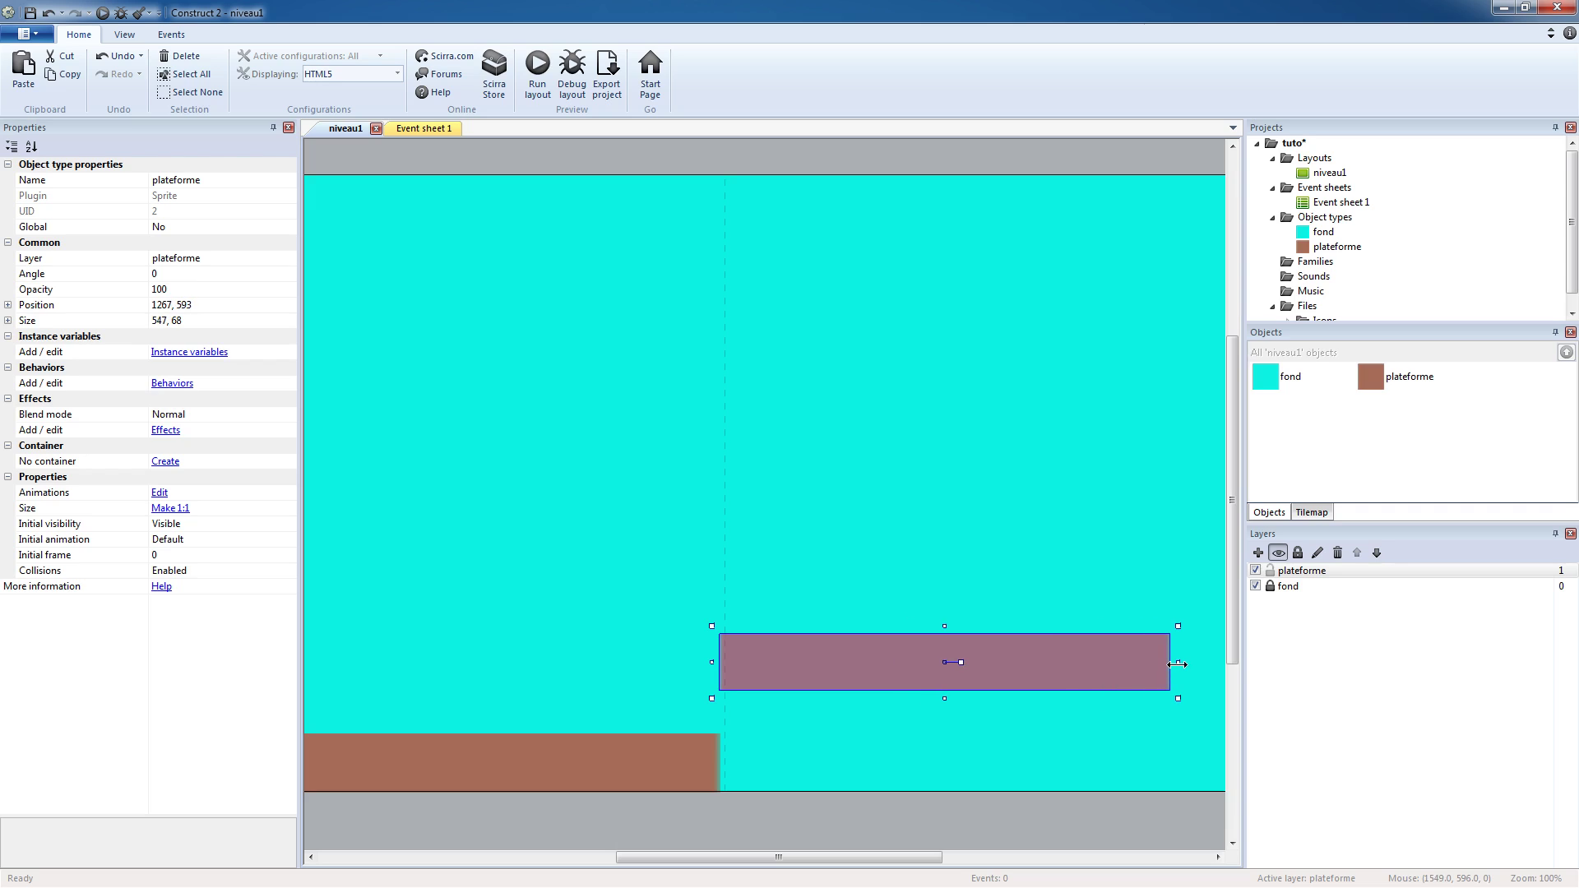
- Add a third plateforme instance from the project's object types near the layout's right edge, at about 1752, 464
left_click_drag(913, 856, 1032, 856)
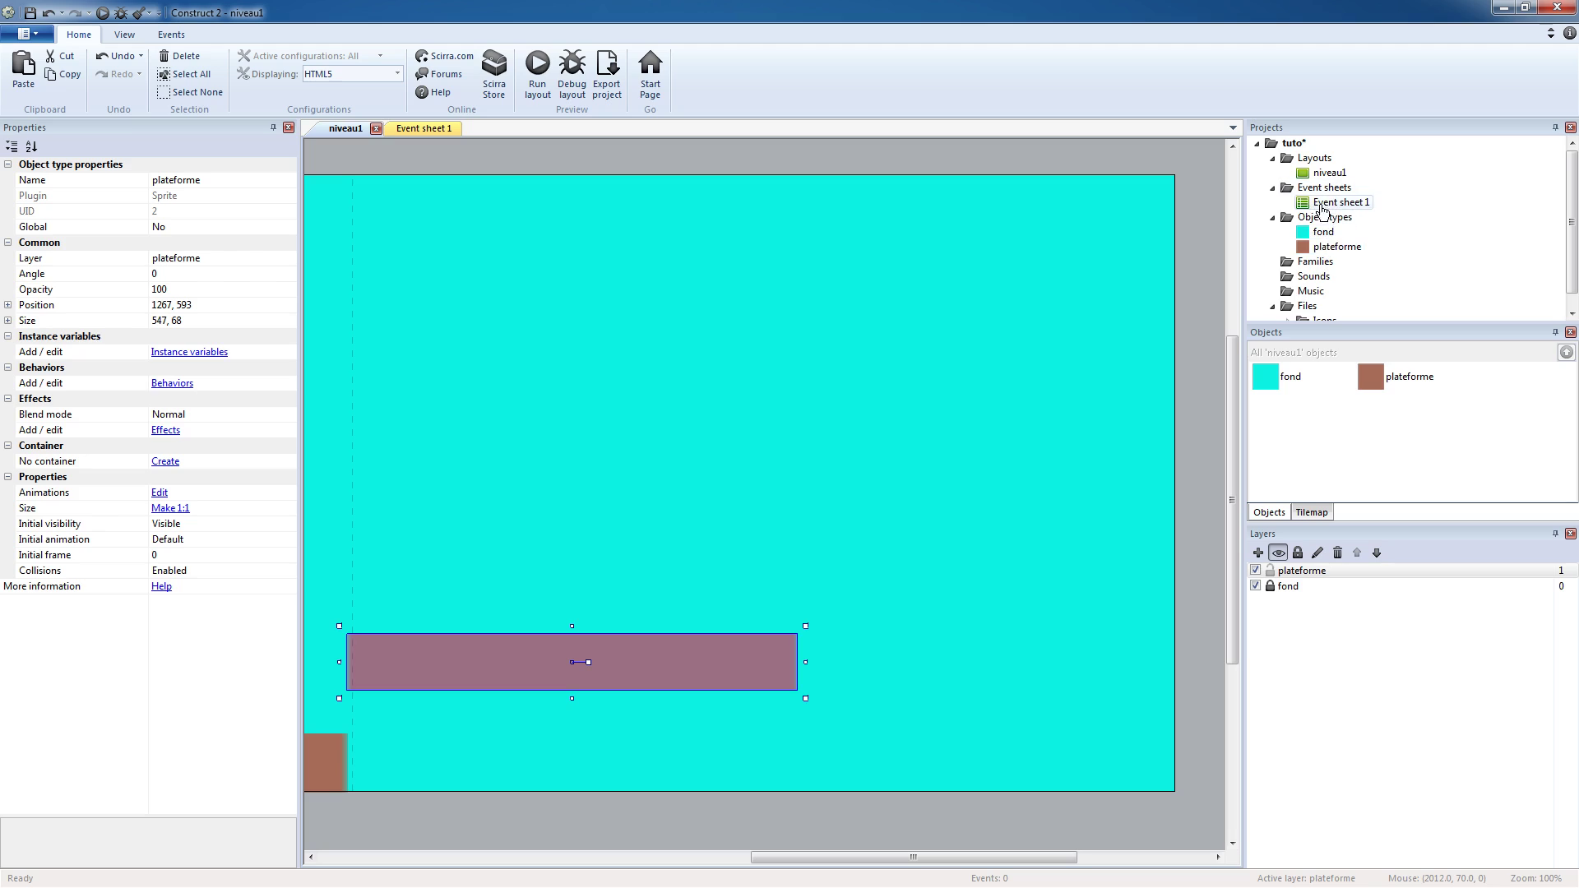
left_click_drag(1329, 252, 923, 453)
left_click_drag(1020, 485, 1085, 576)
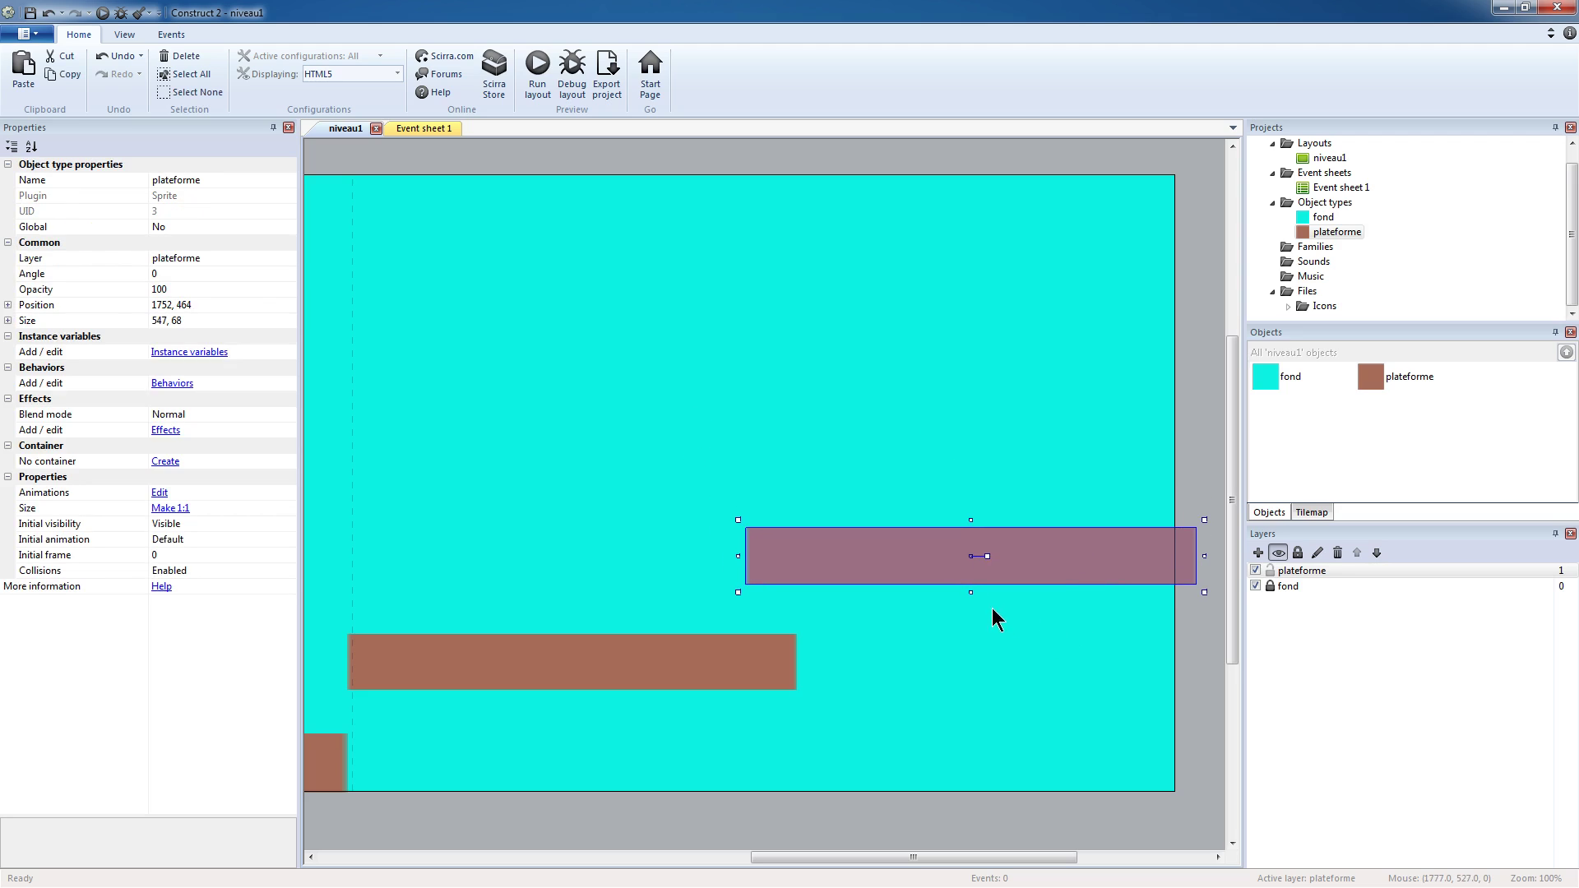
left_click(839, 497)
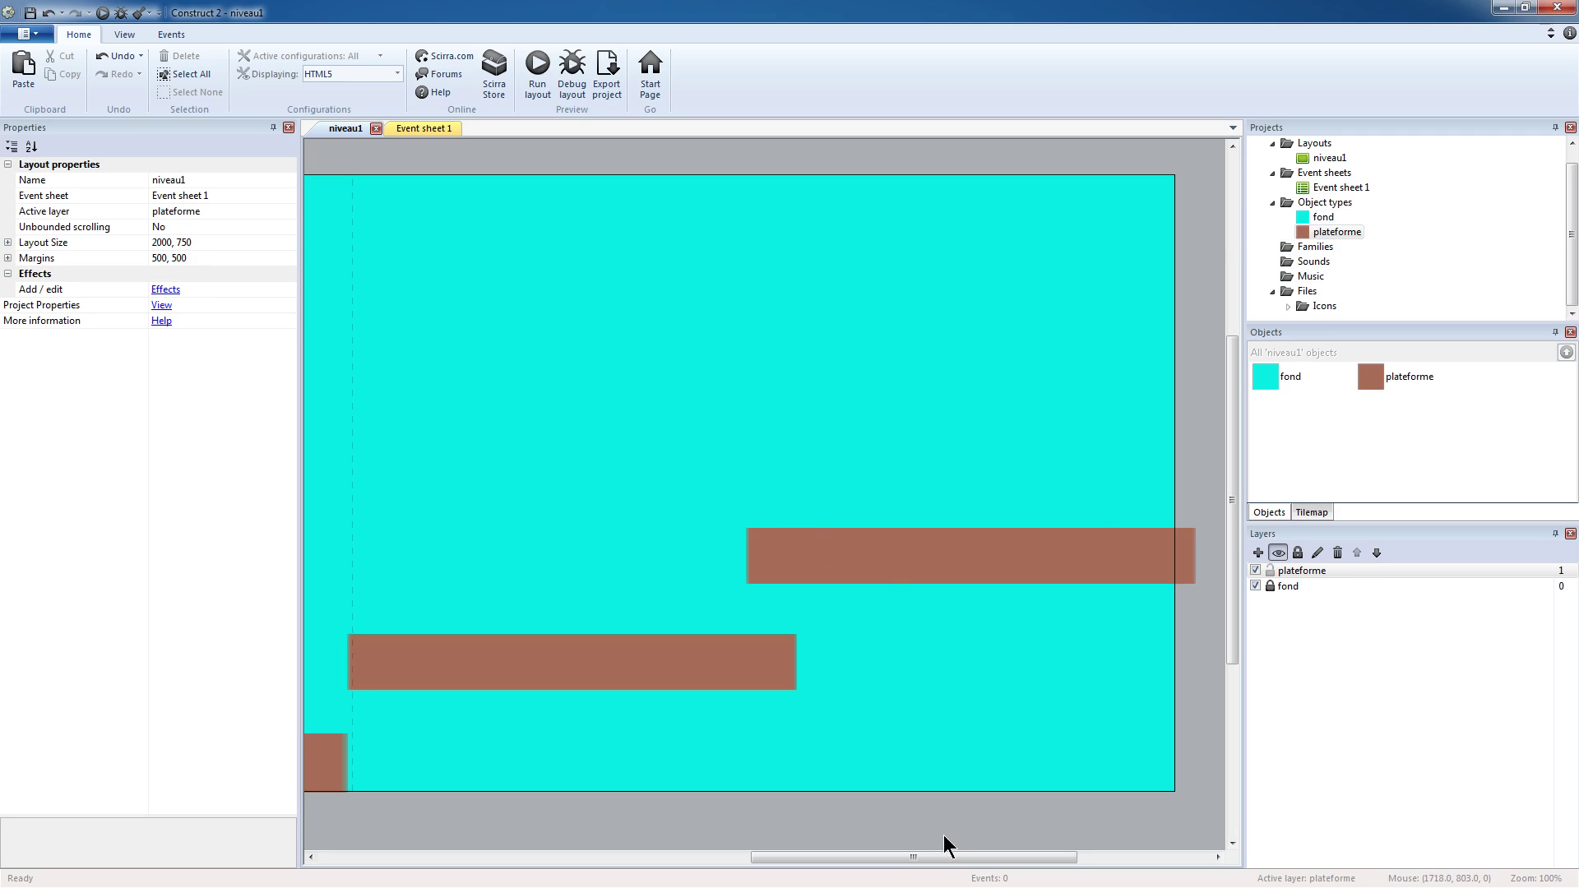
- Lock the plateforme layer so its platforms cannot be moved
left_click_drag(911, 865, 860, 864)
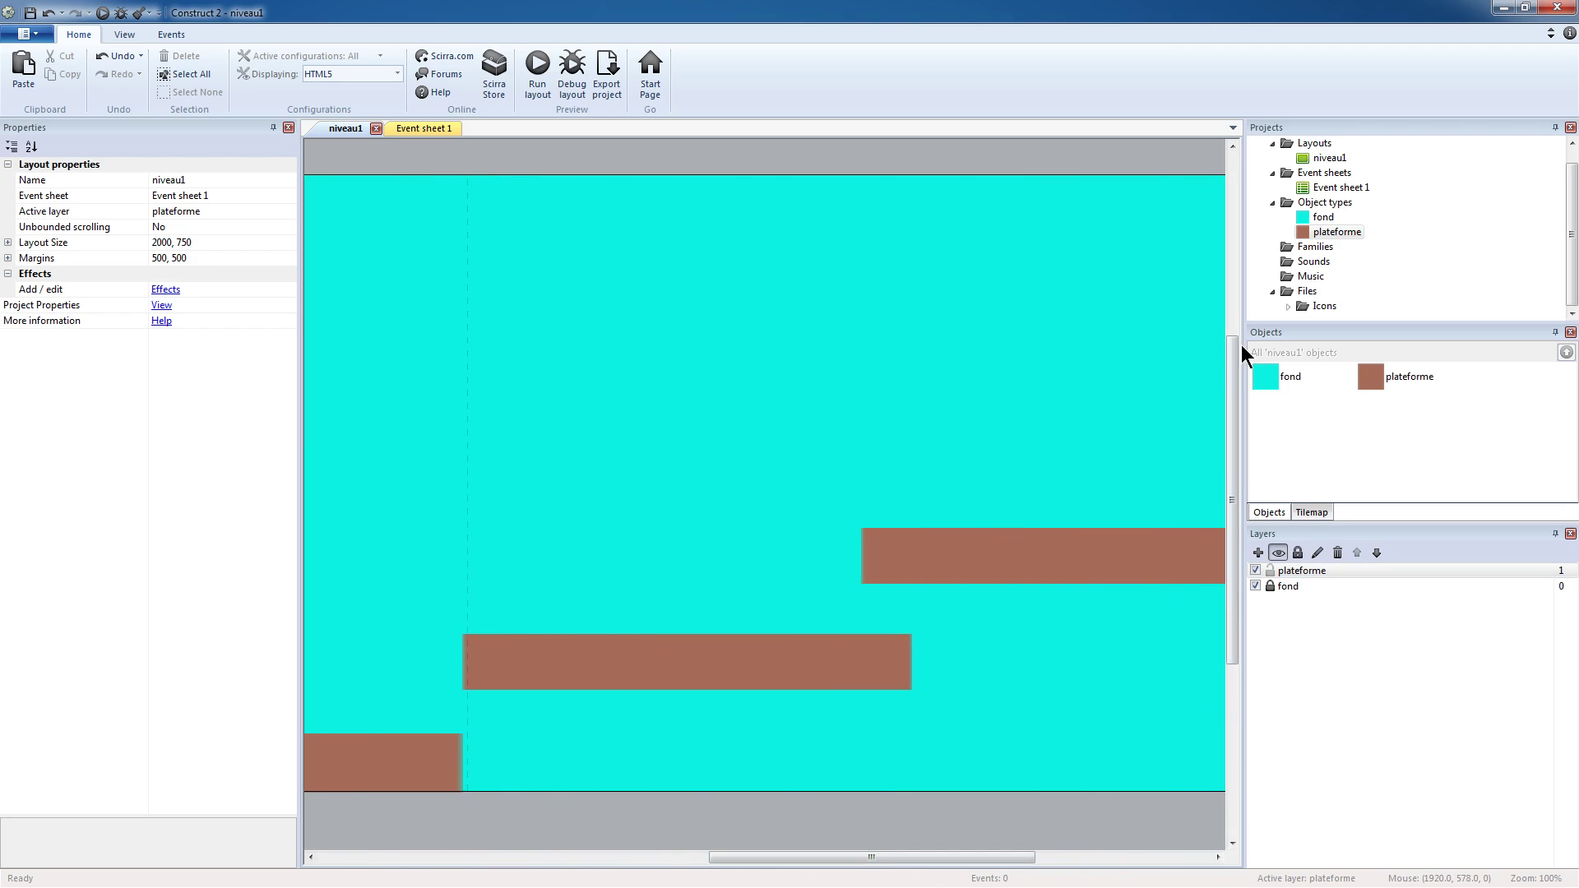
left_click(1270, 571)
left_click_drag(979, 863, 863, 860)
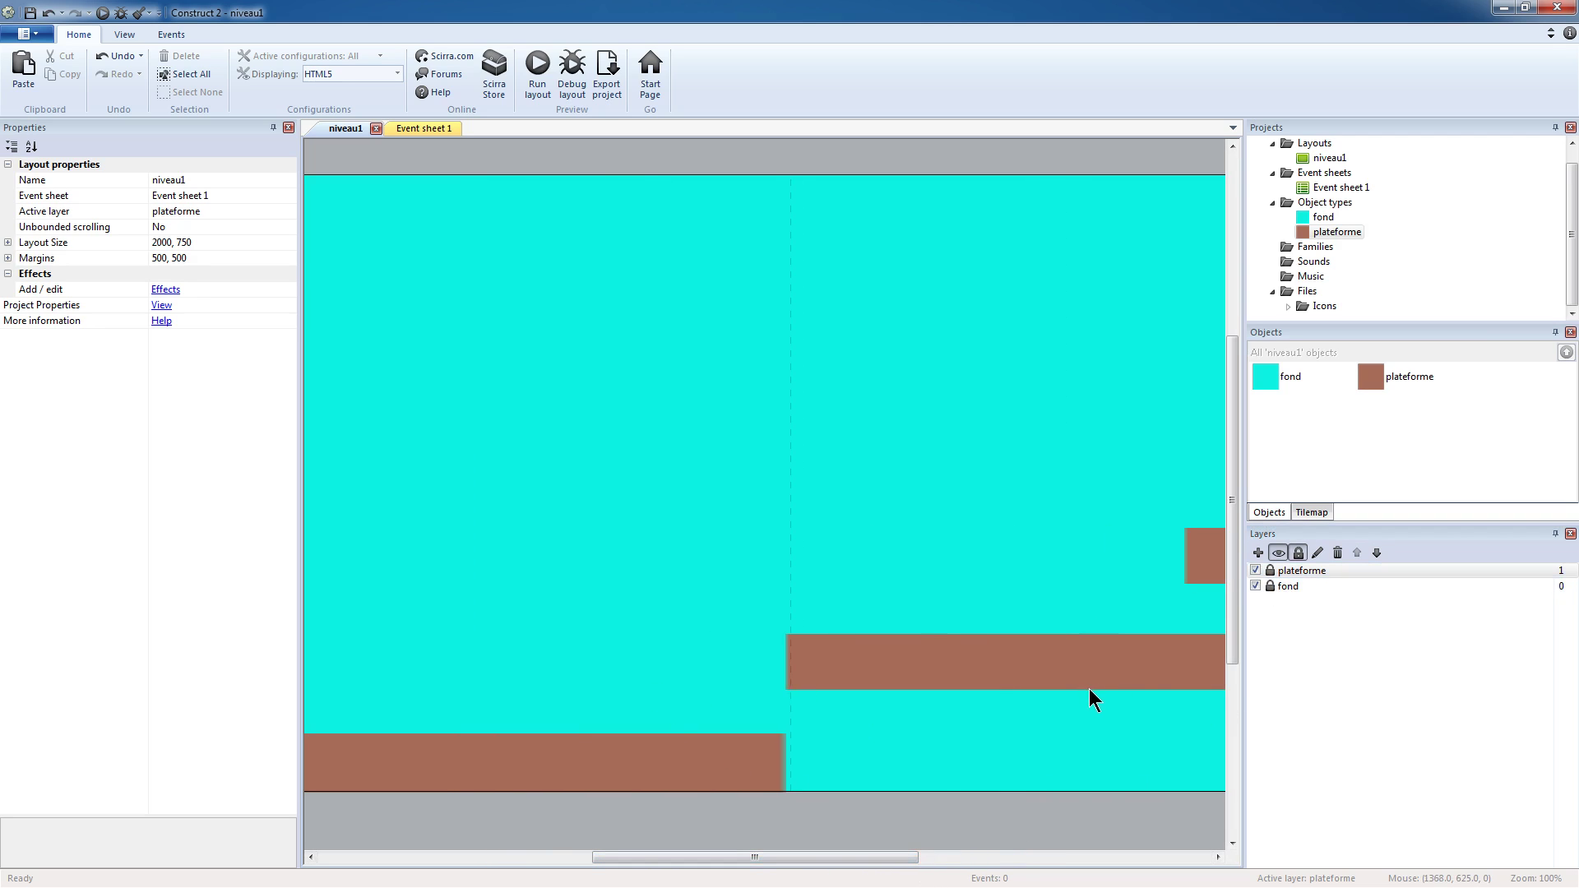
- Add a new layer at the top of the layer list and name it perso
right_click(1312, 625)
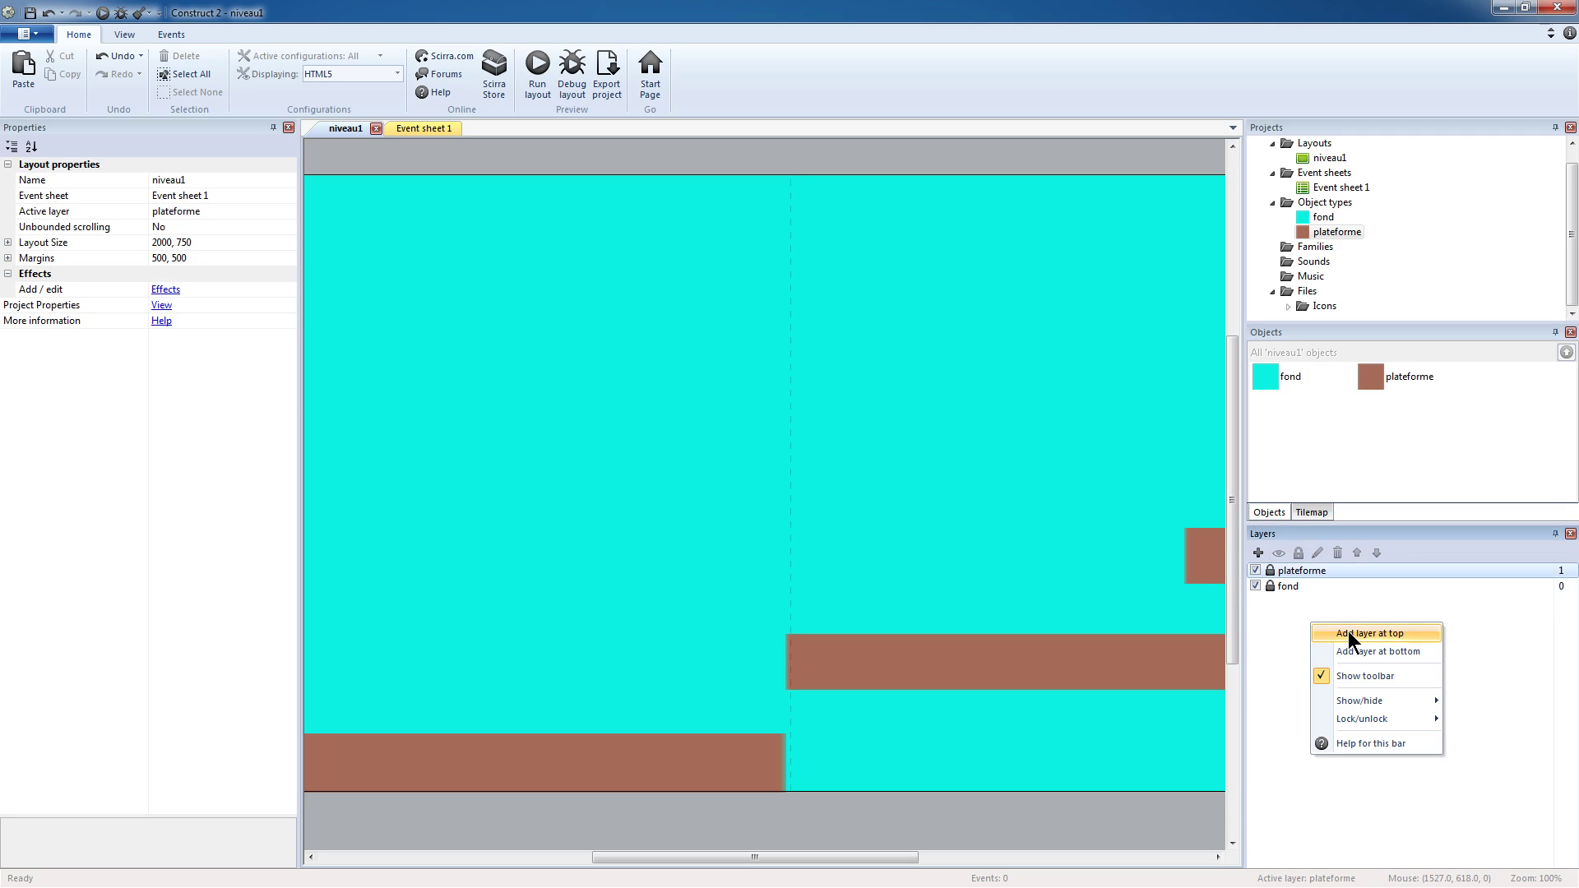
left_click(1369, 633)
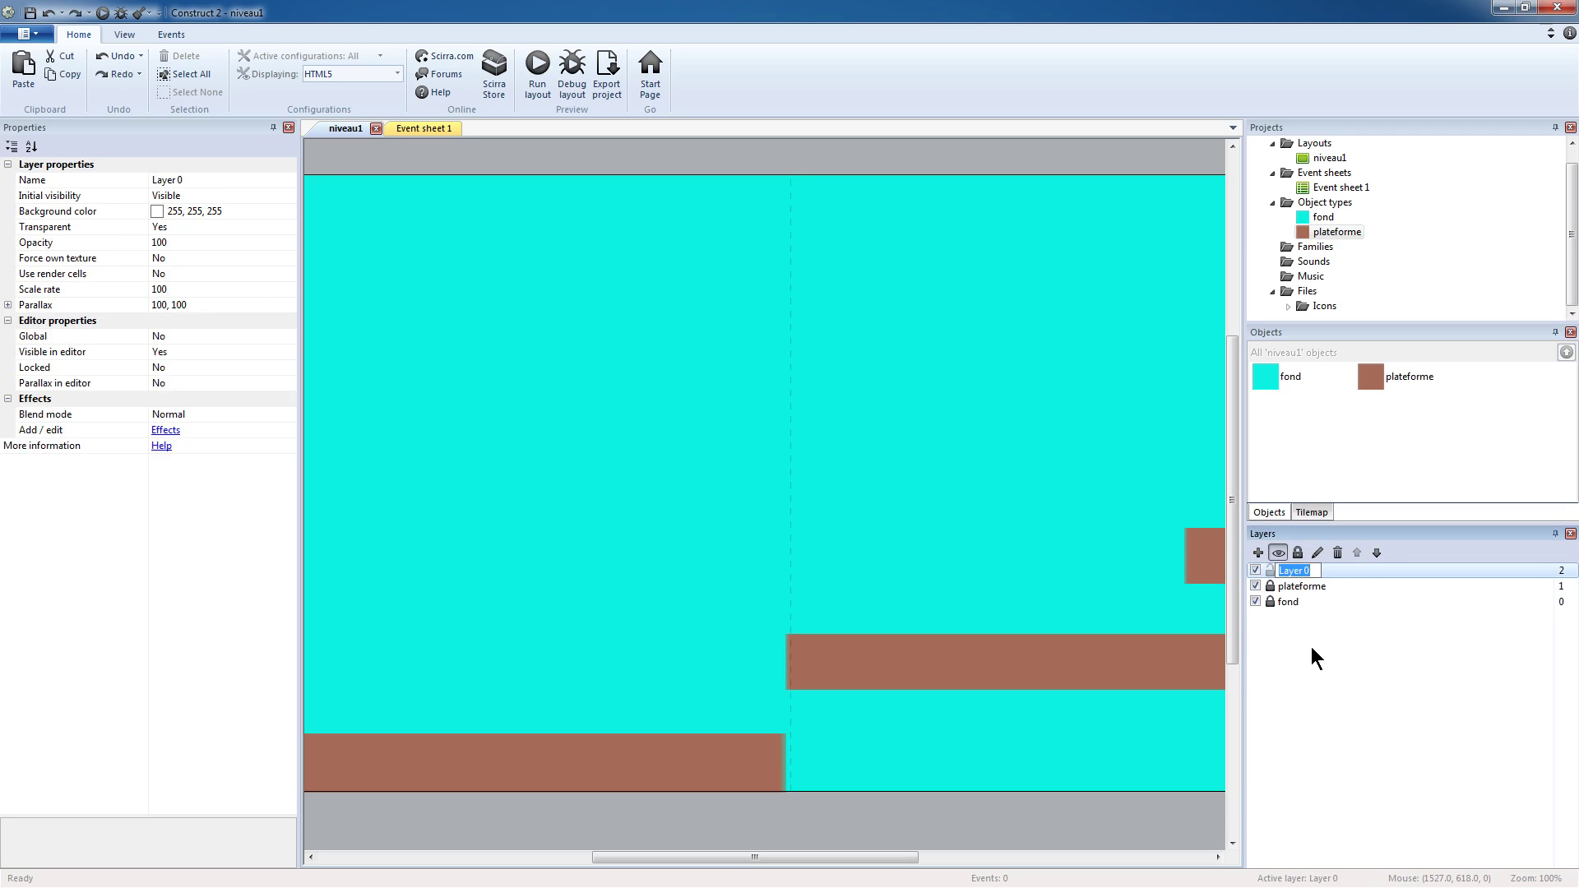
type("perso")
key("Return")
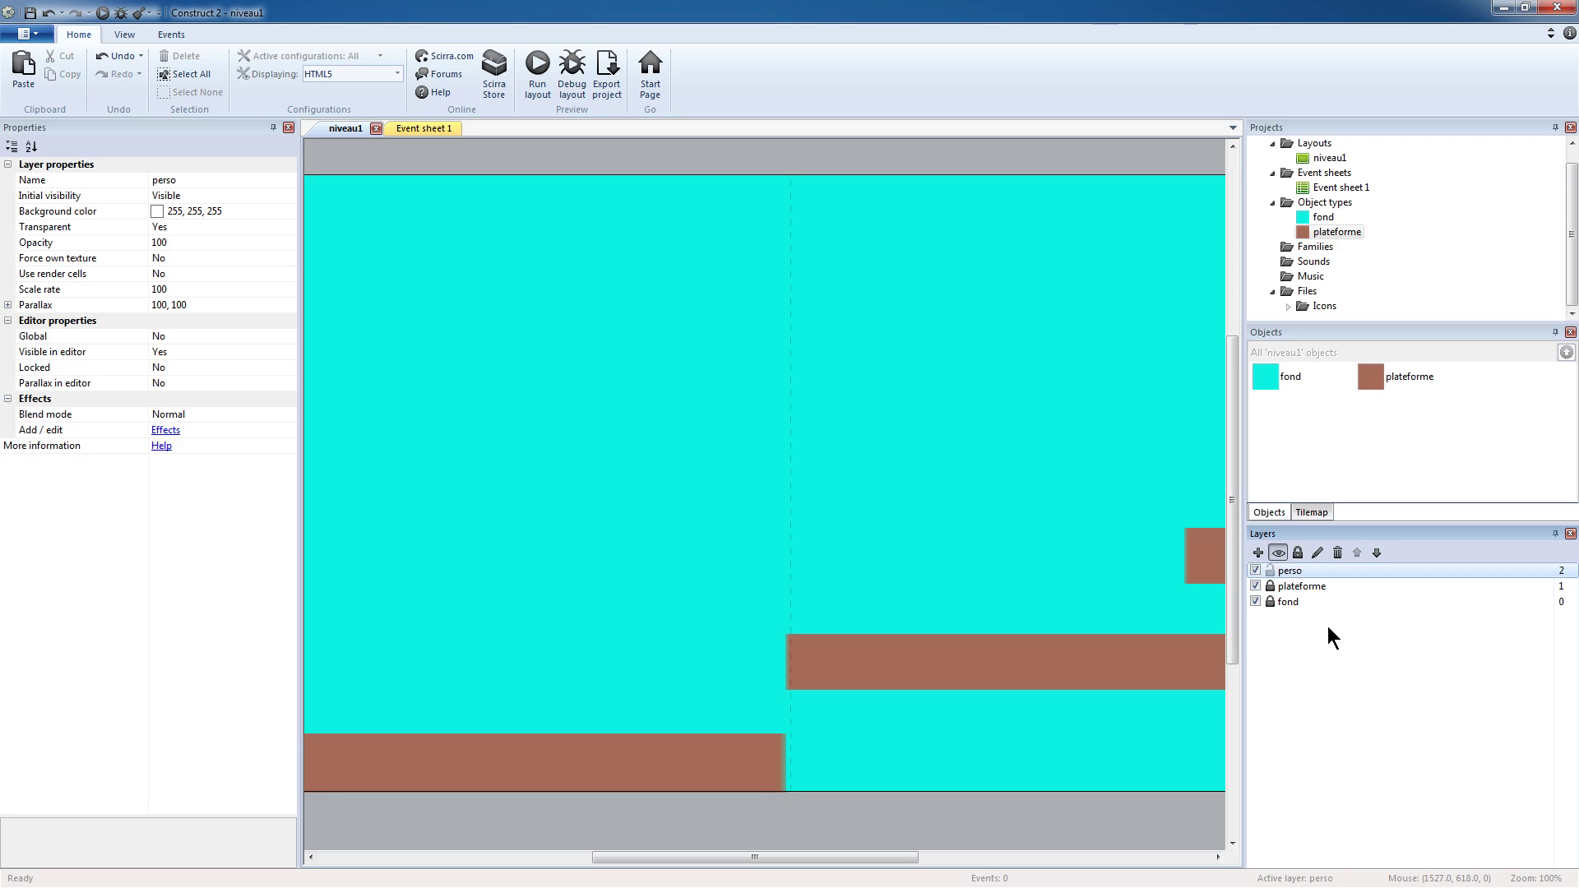
- Insert a Sprite object named perso on the perso layer, above the right part of the ground platform
right_click(576, 539)
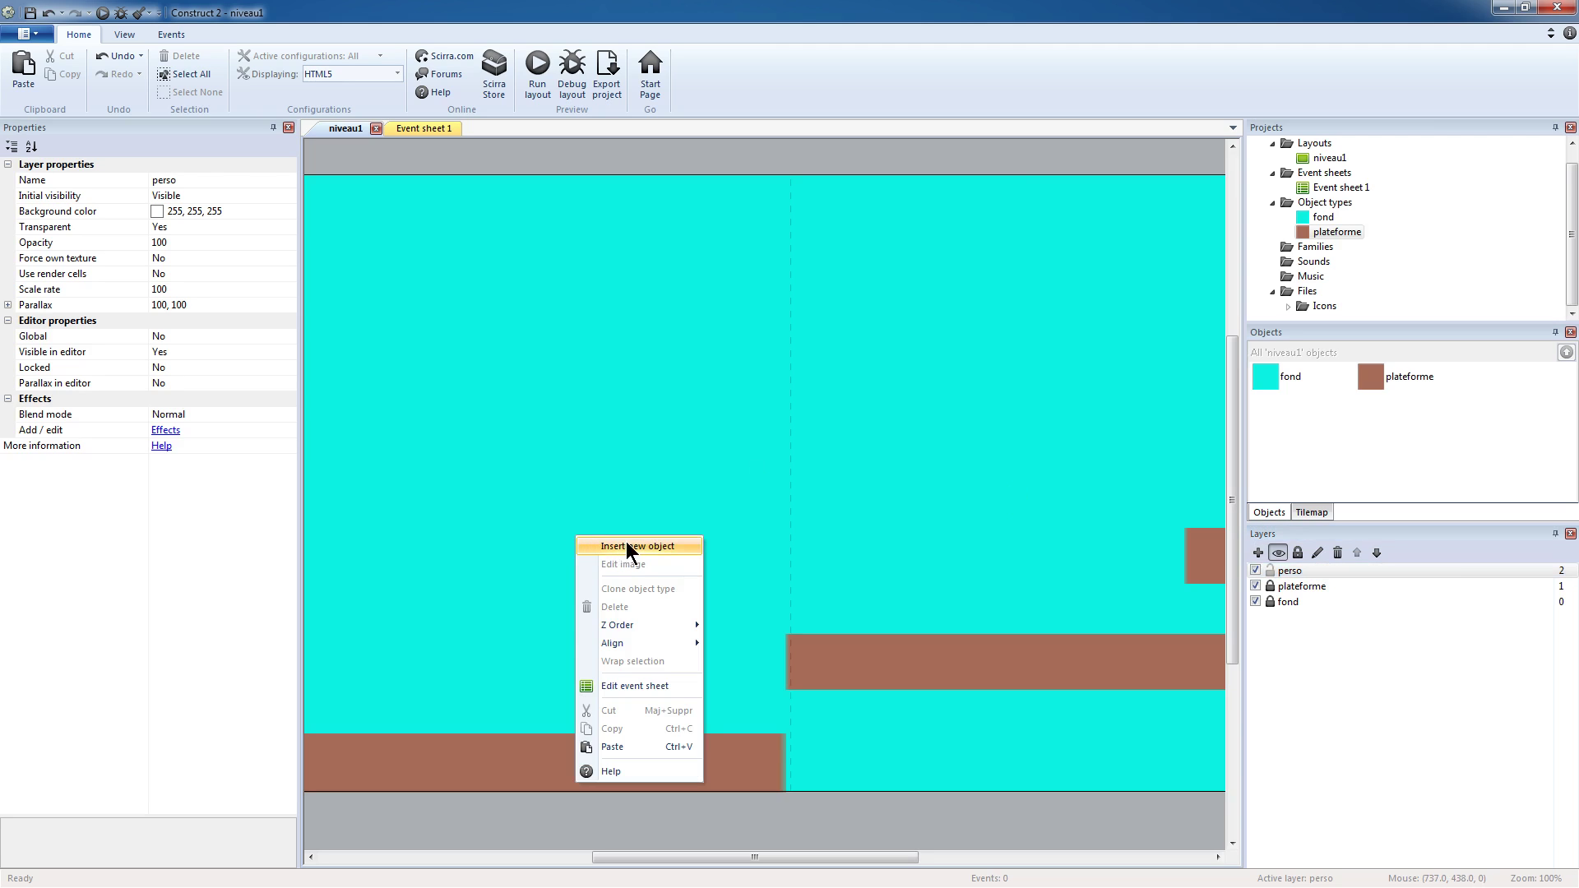
left_click(676, 547)
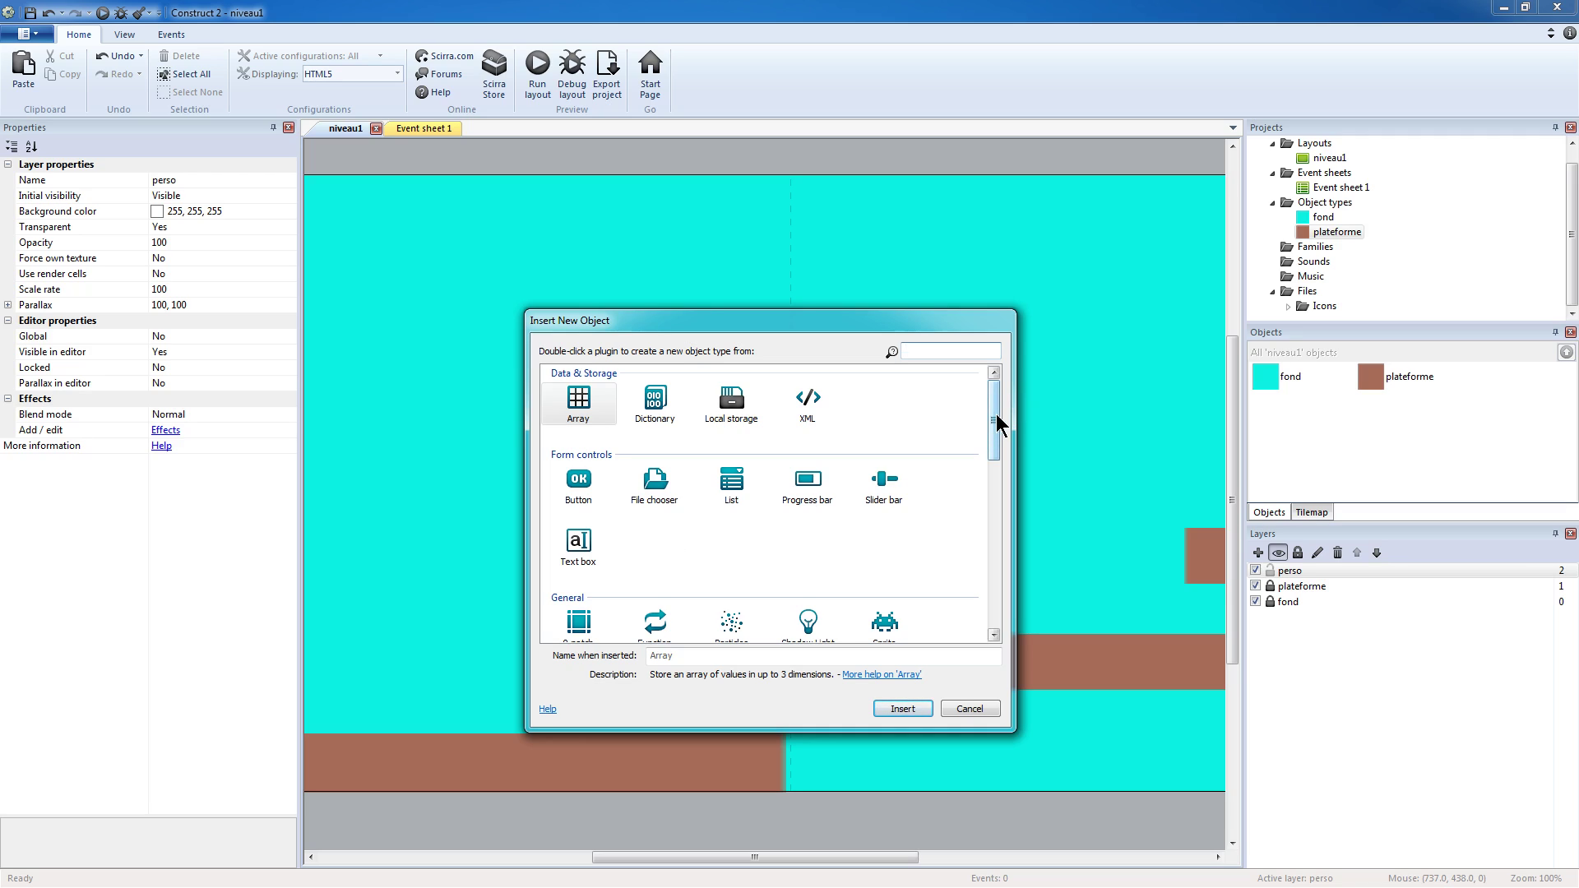
left_click_drag(996, 419, 987, 481)
left_click(884, 431)
double_click(657, 655)
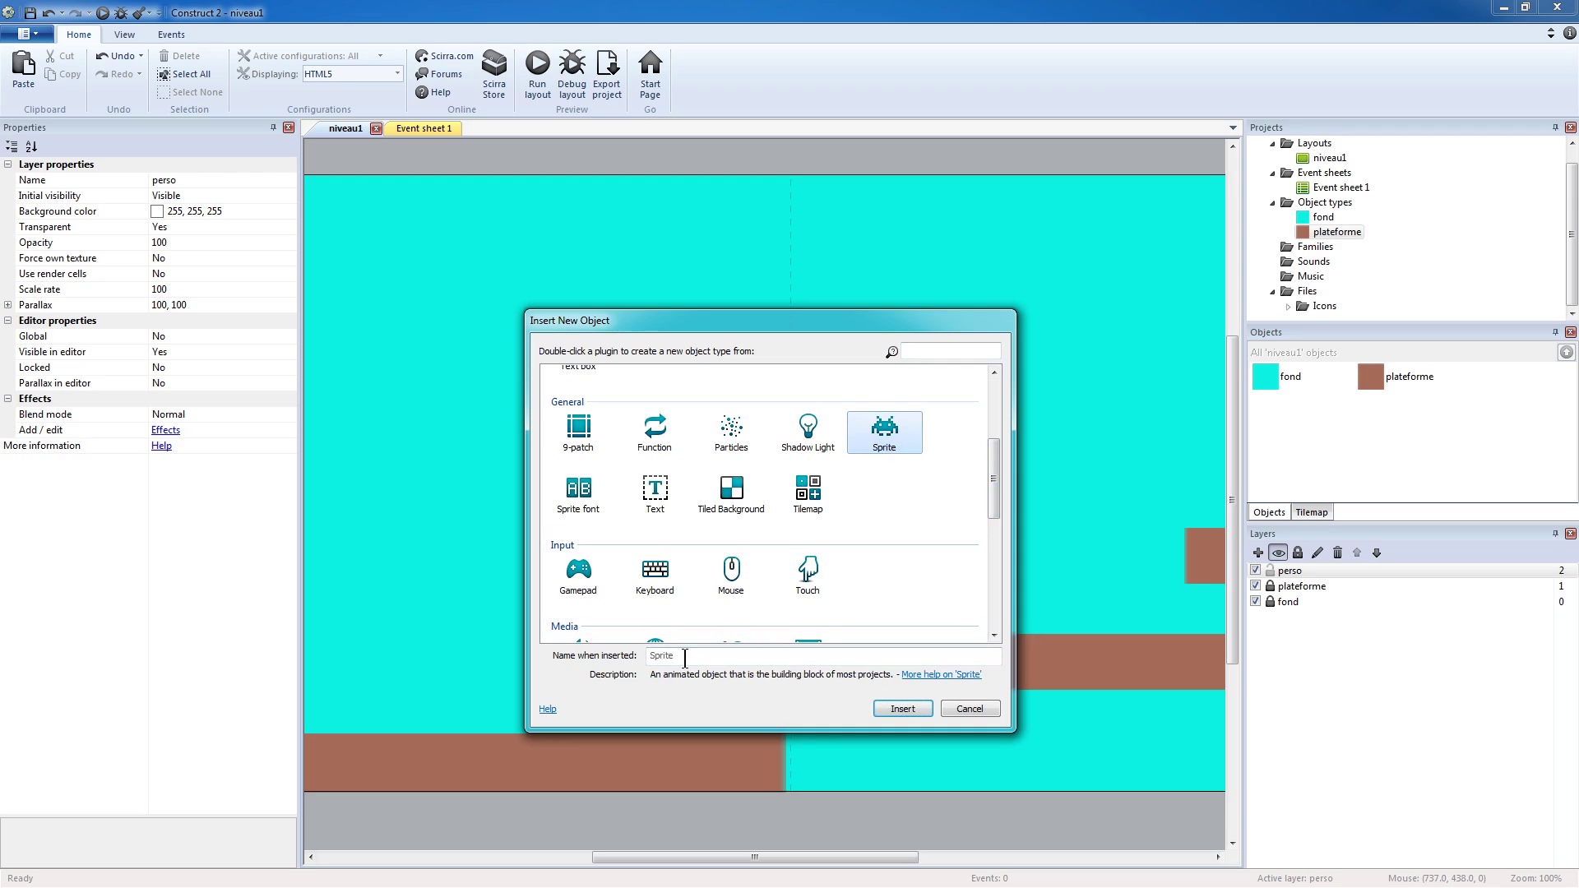
key("BackSpace")
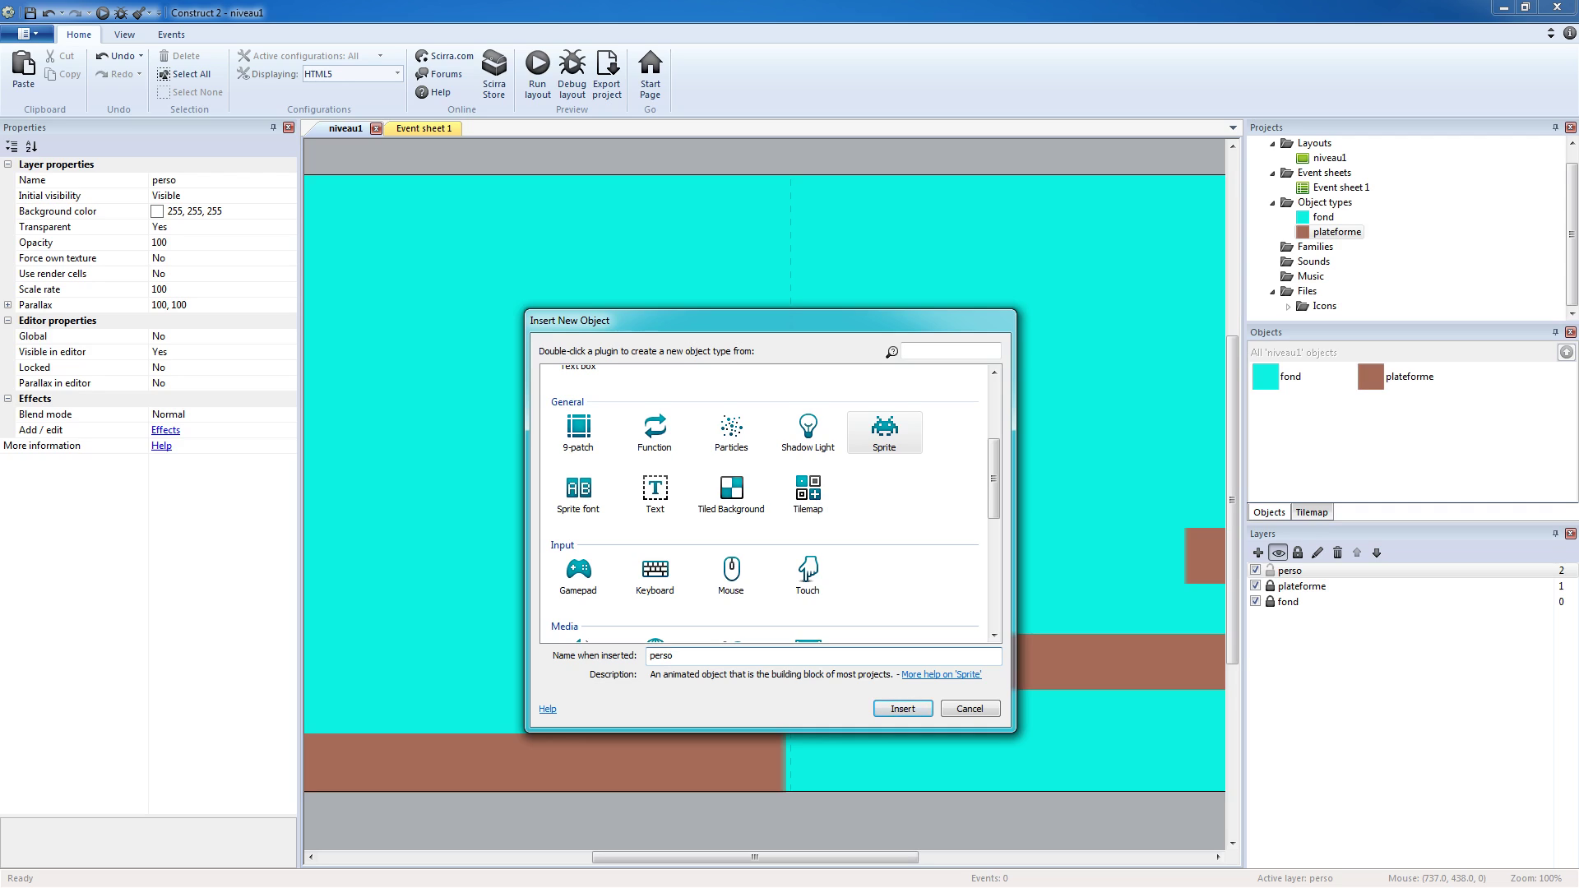
type("perso")
left_click(889, 708)
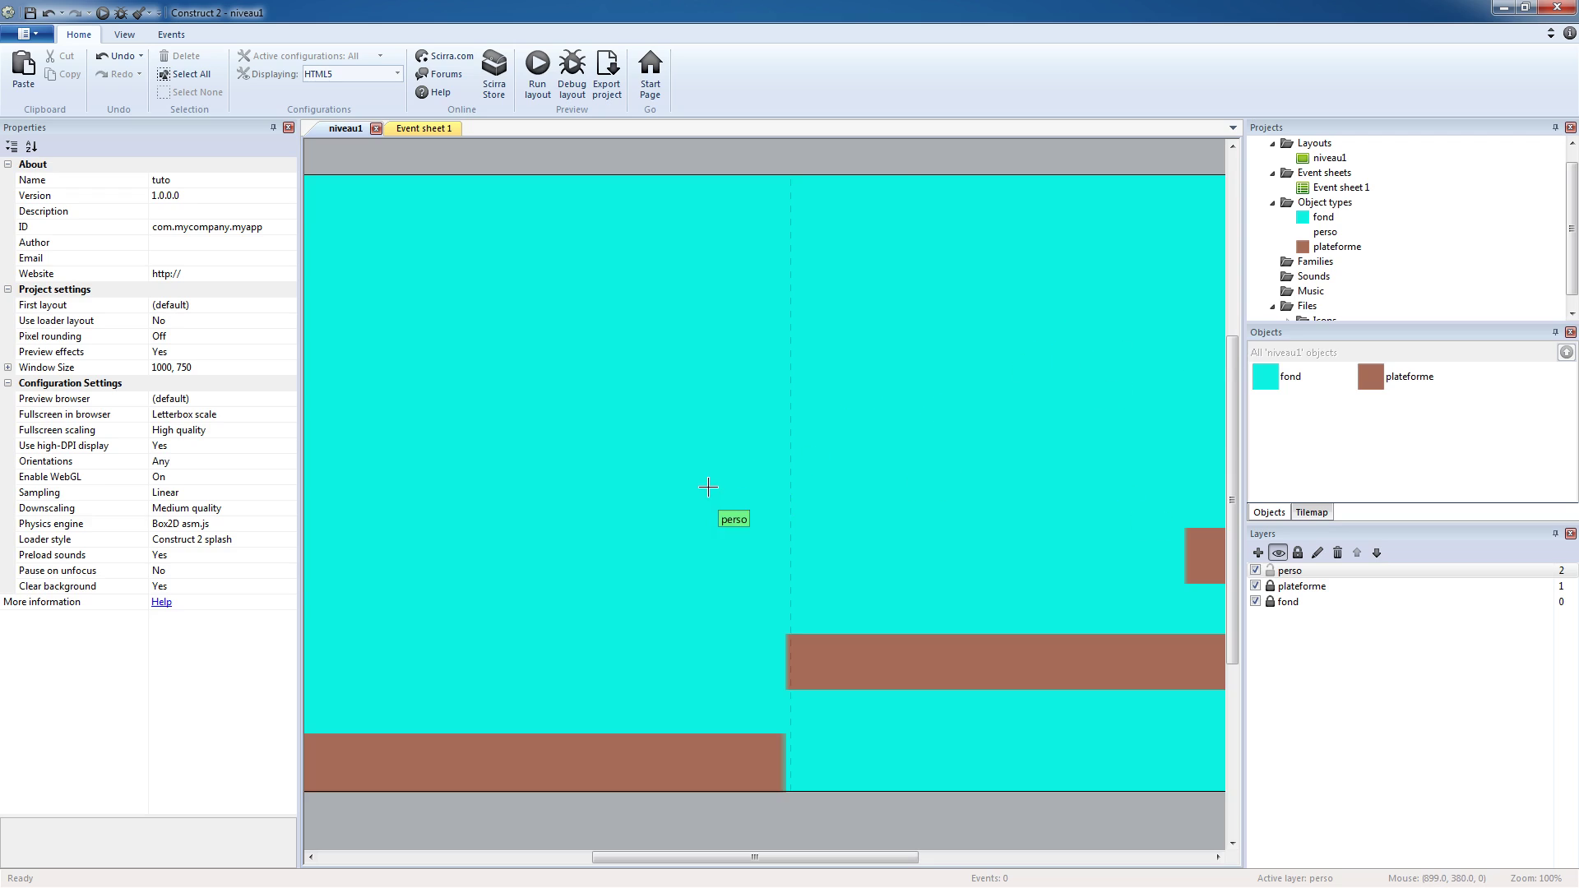
left_click(705, 495)
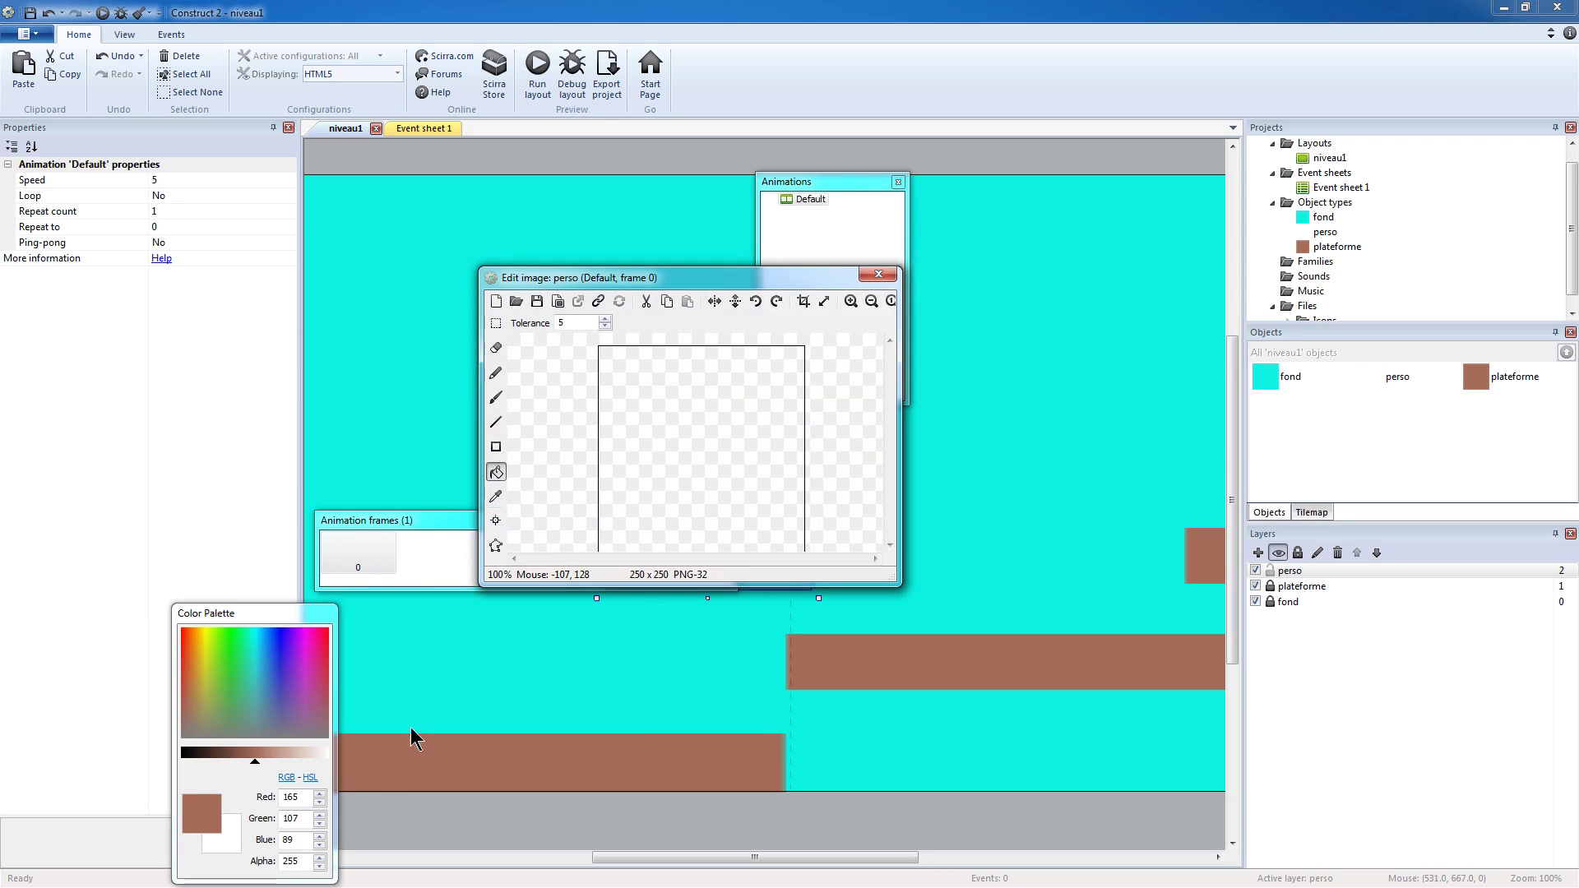
- Fill the perso image with magenta (225, 17, 237) and draw two blue (25, 21, 233) rectangles near its right edge, the lower about 104 x 29
left_click(310, 654)
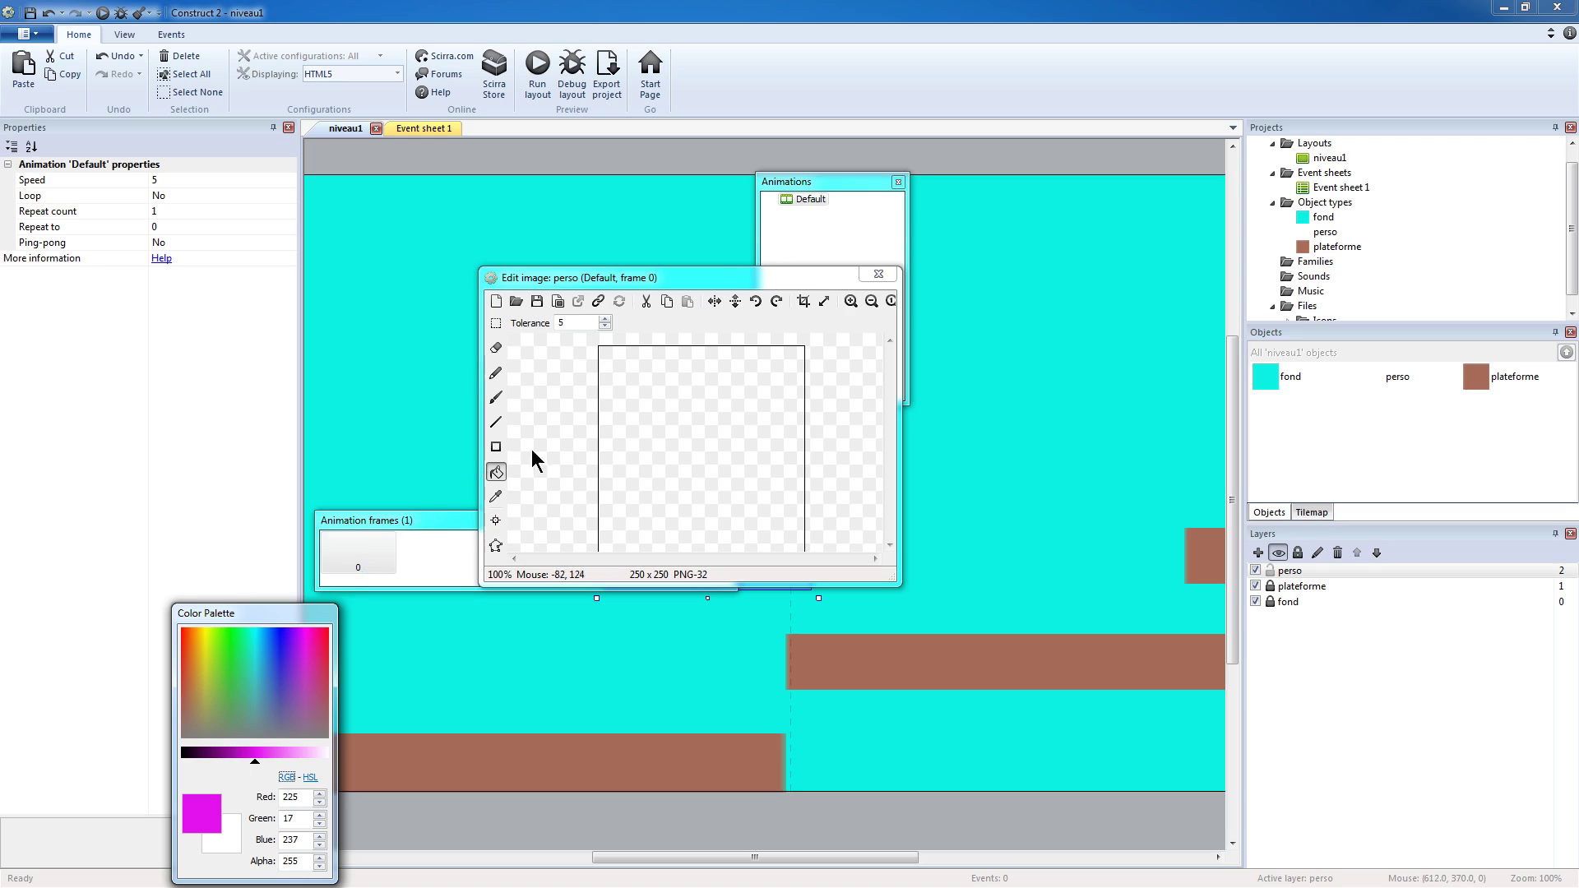
left_click(654, 465)
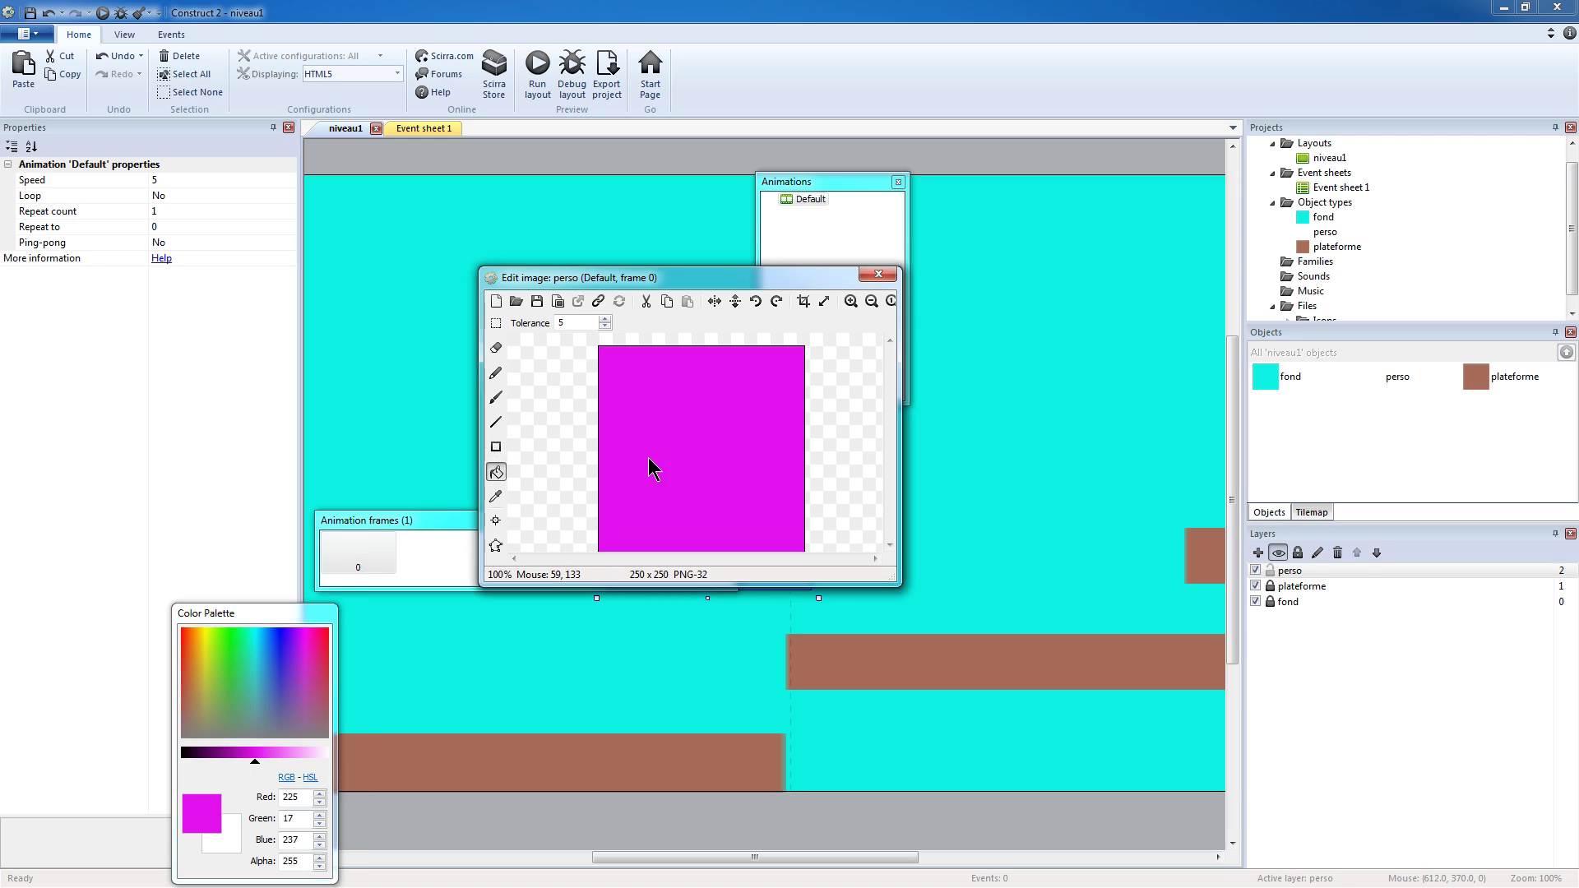
left_click(284, 655)
left_click(497, 446)
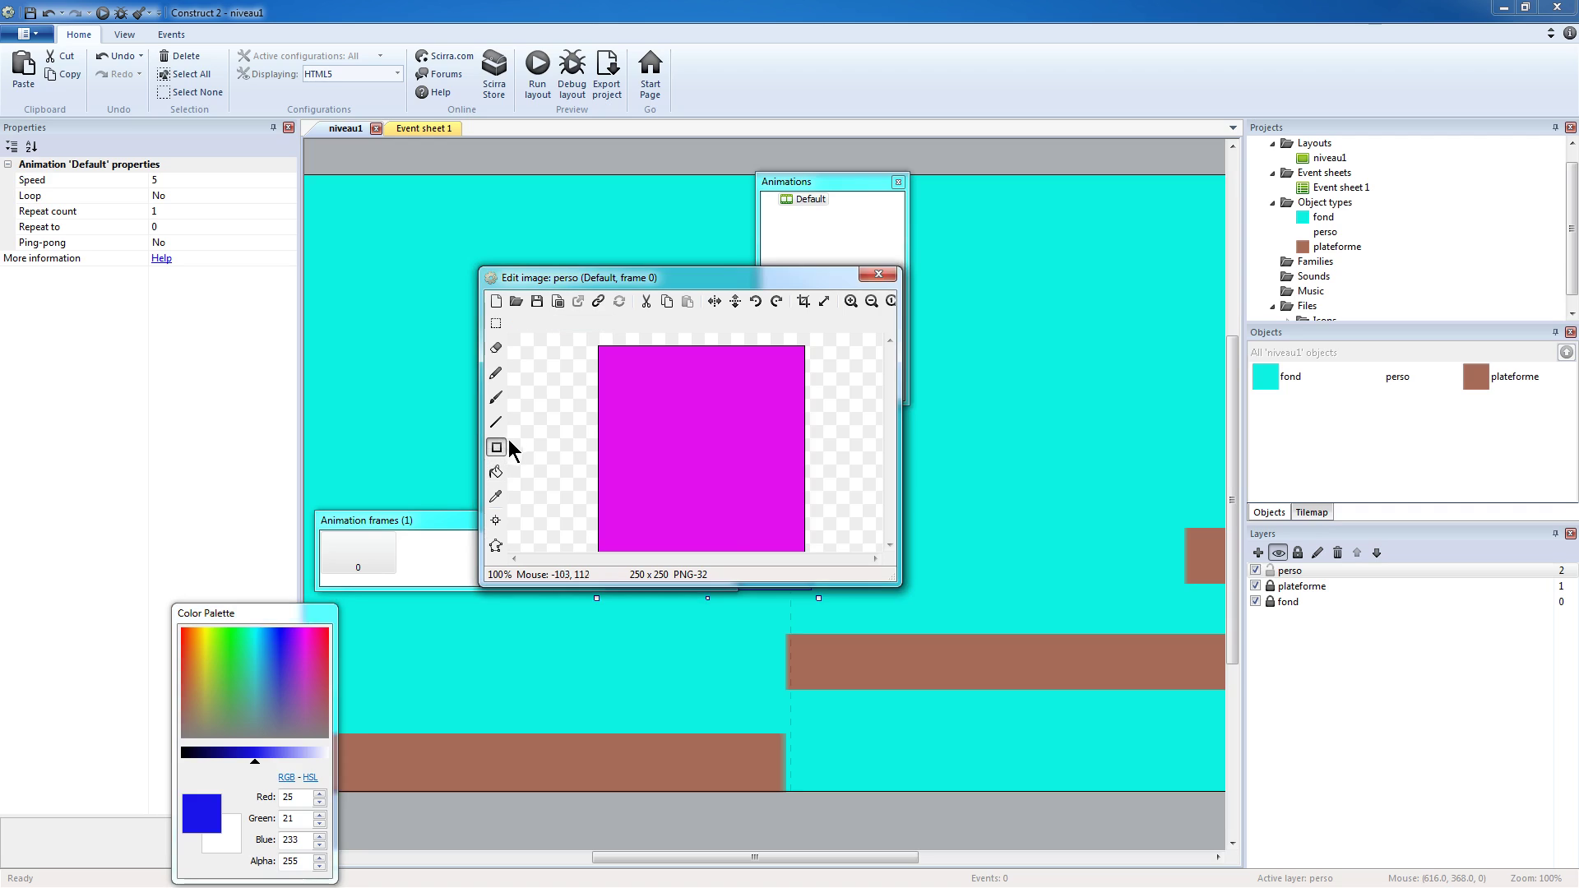
left_click_drag(713, 382, 778, 410)
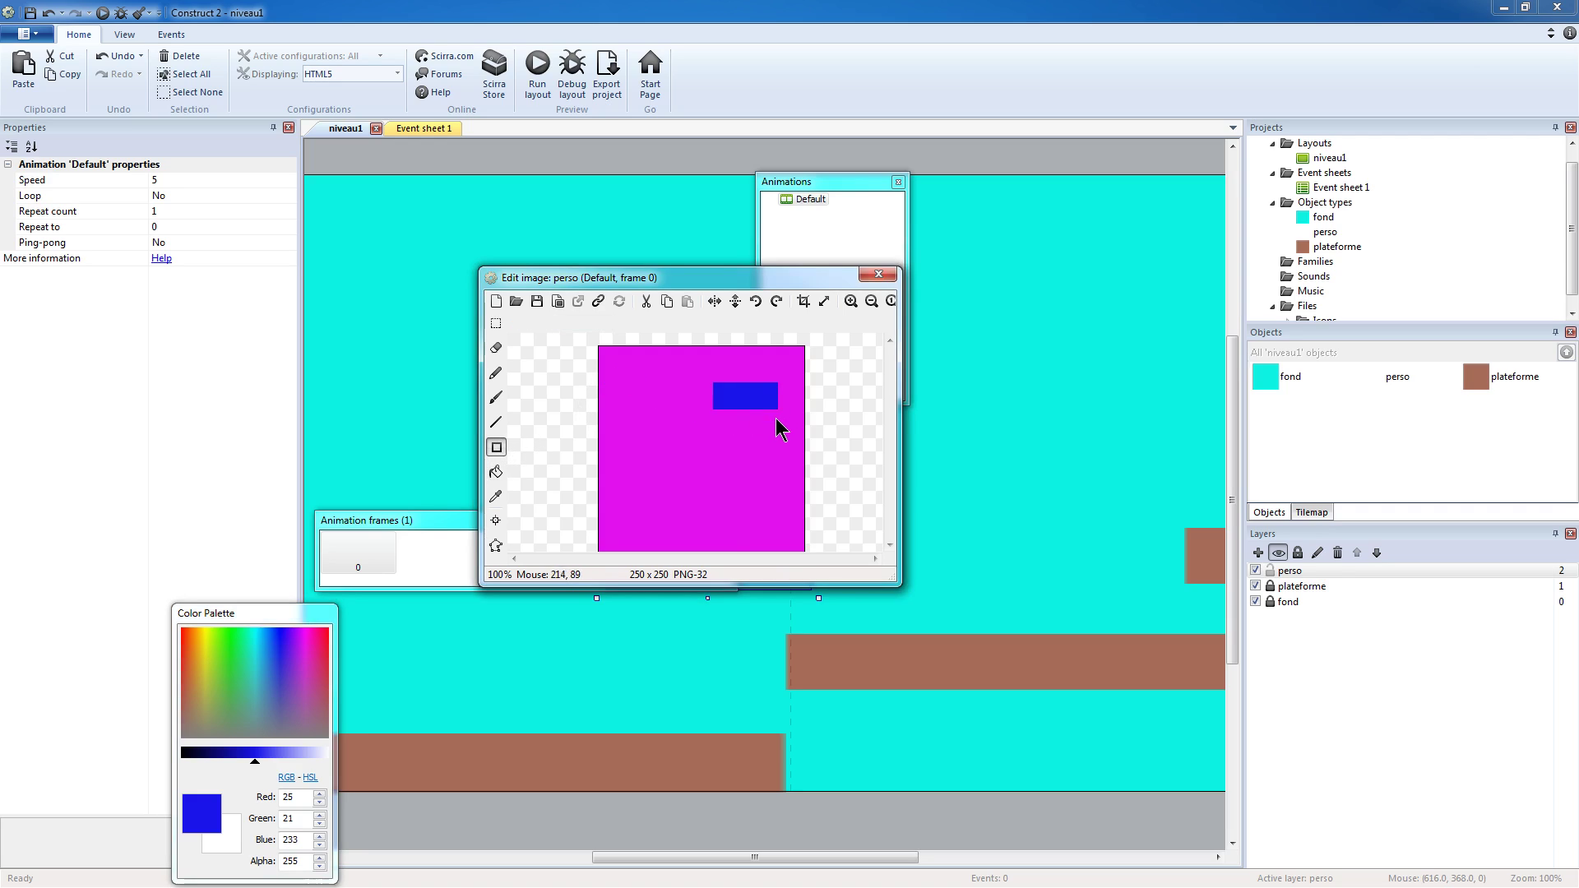
left_click_drag(721, 481, 803, 504)
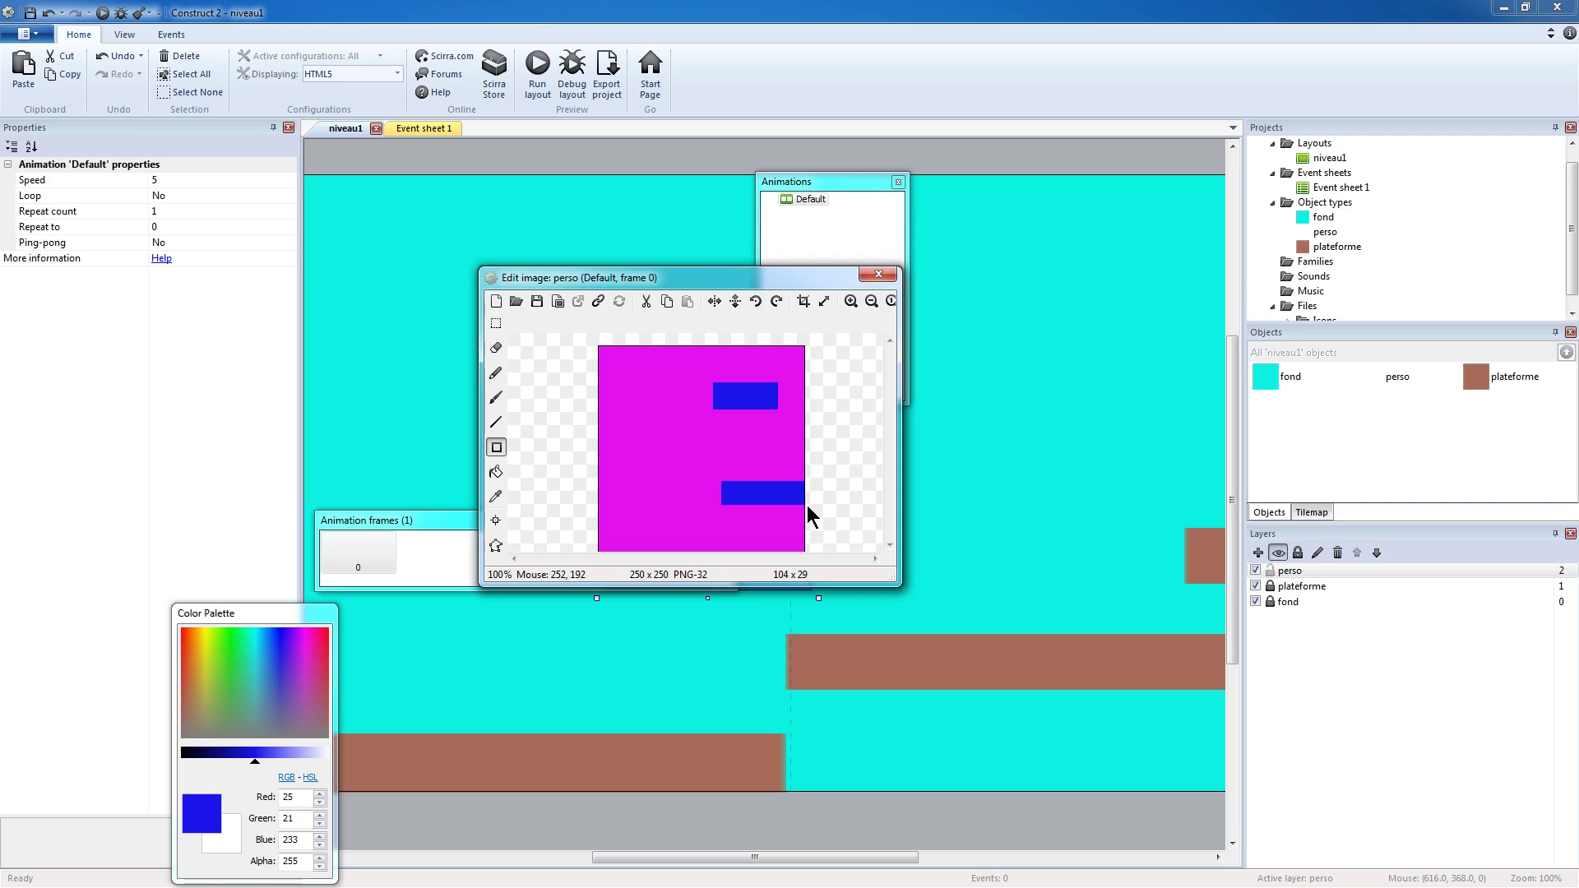
left_click(878, 274)
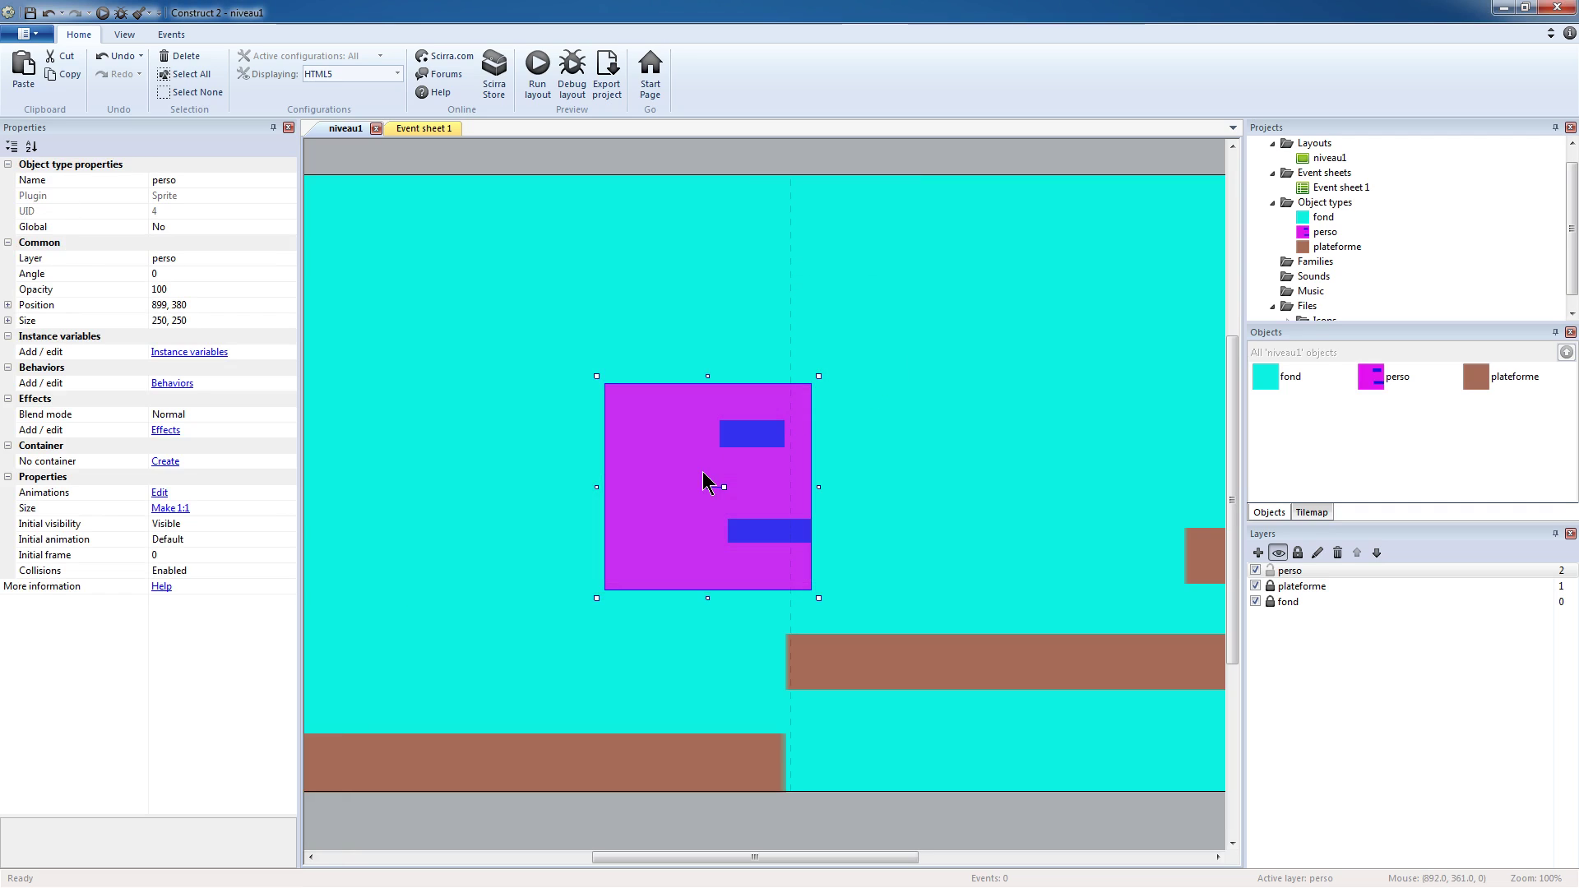
- Resize perso to about 72 x 80 and place it just above the ground platform, at about 453, 636
left_click_drag(595, 374, 745, 518)
left_click_drag(765, 572, 335, 708)
left_click(669, 625)
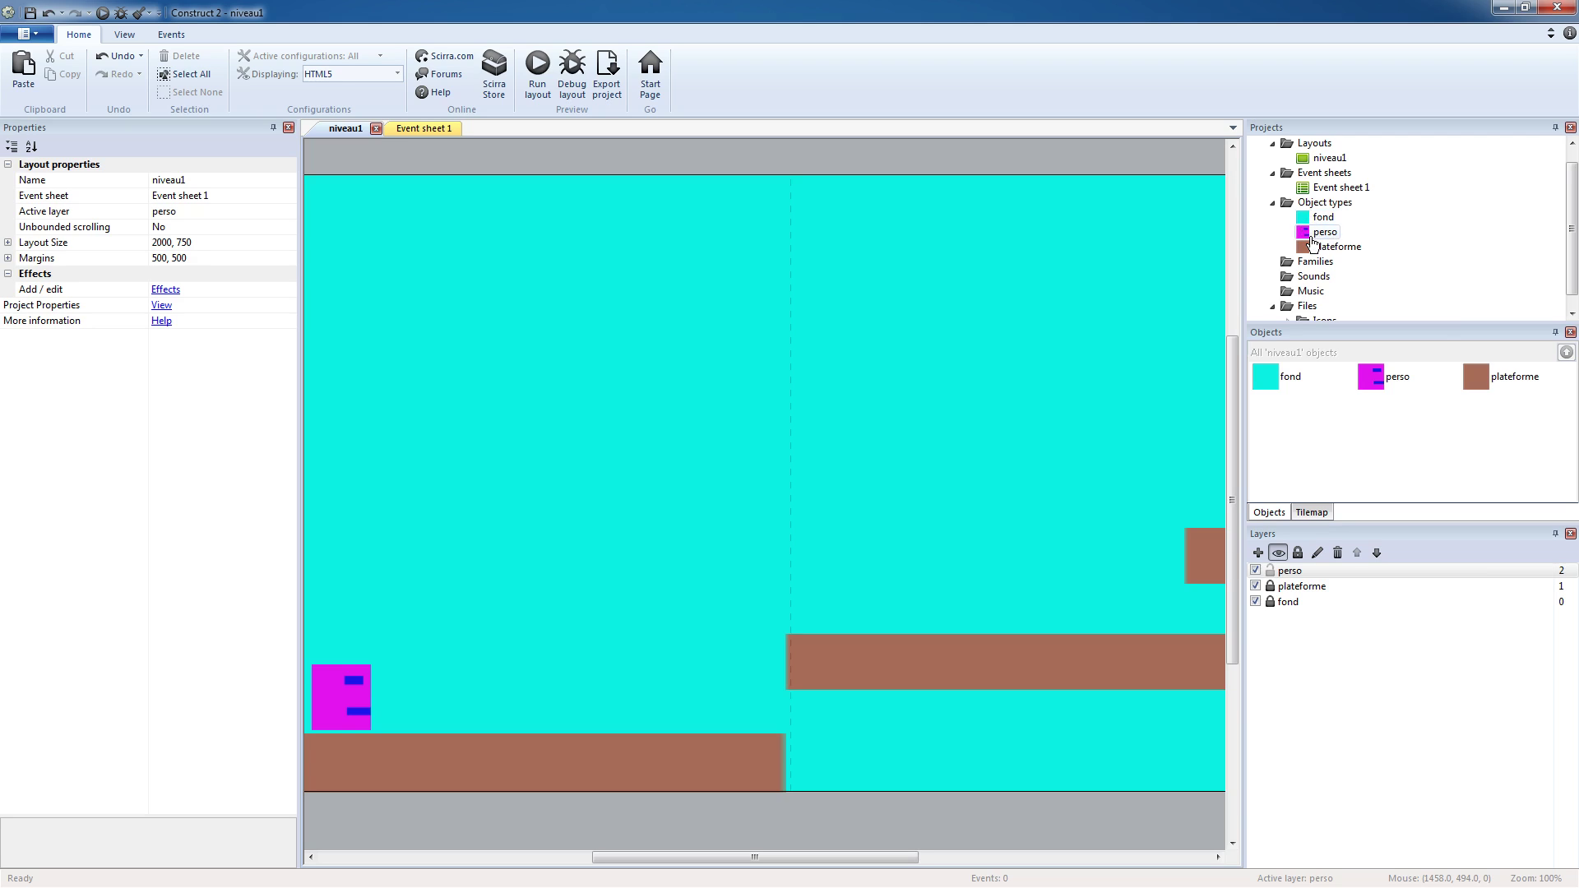
right_click(1312, 236)
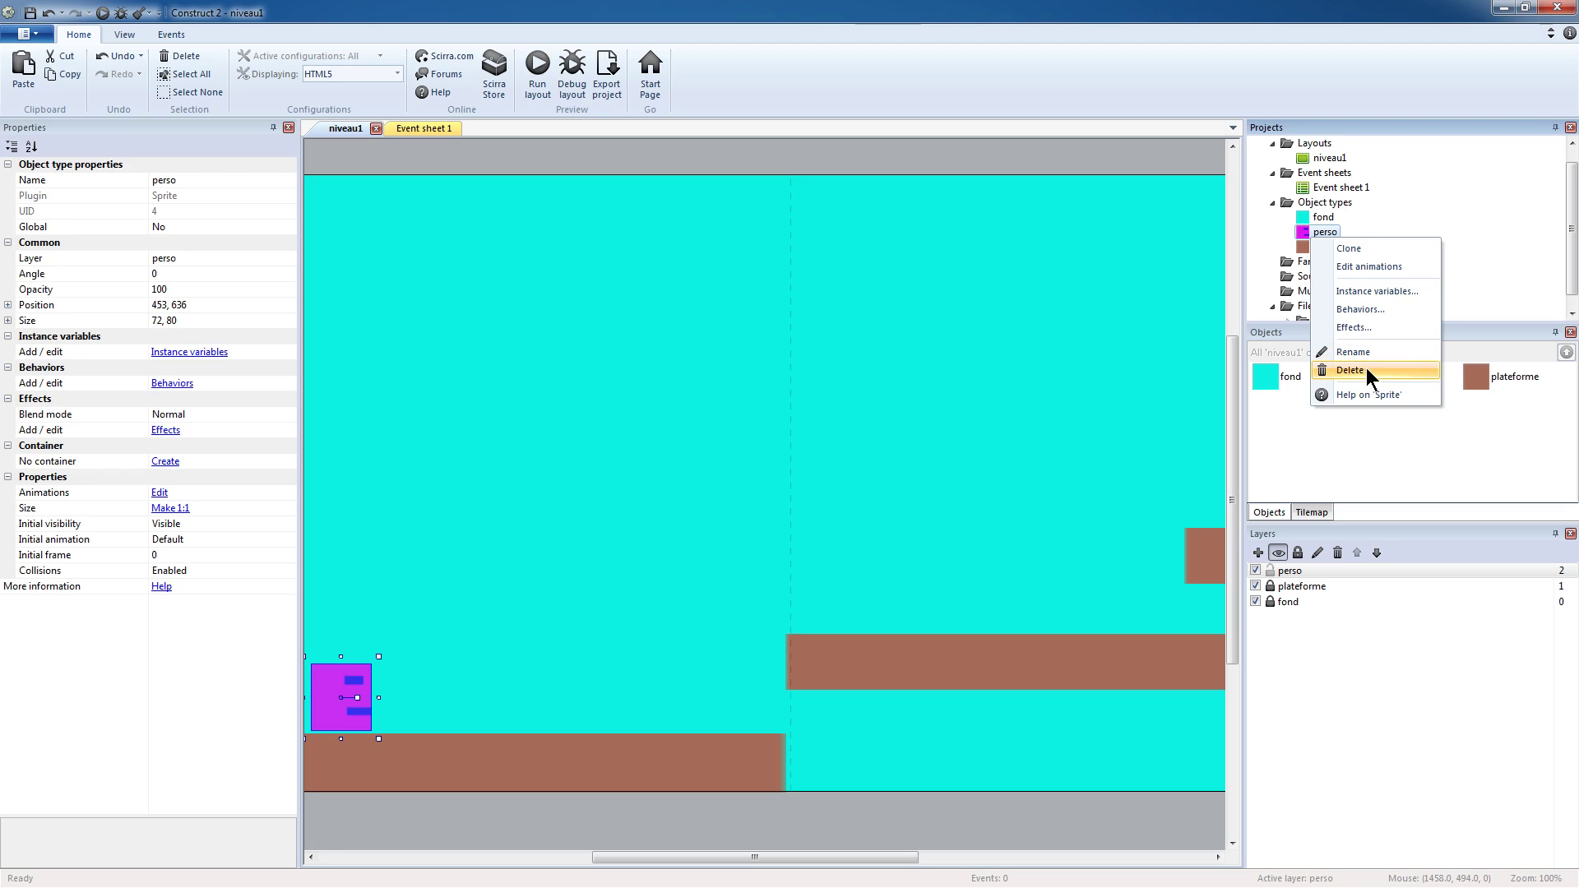
left_click(809, 317)
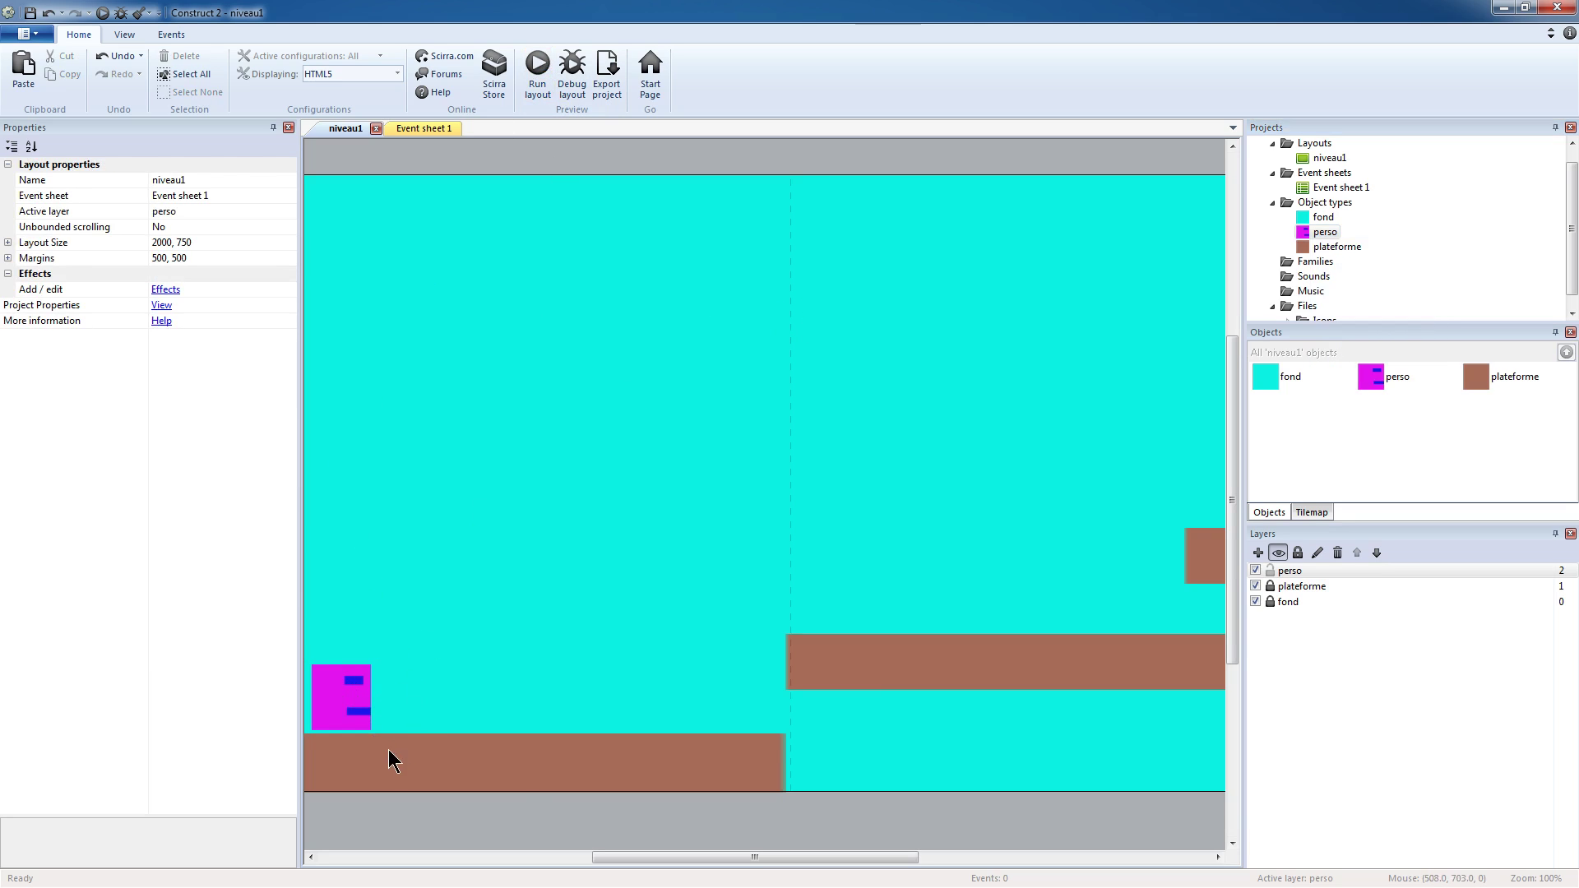
- Run the niveau1 layout in the browser to check where perso starts, and close the preview
left_click(536, 65)
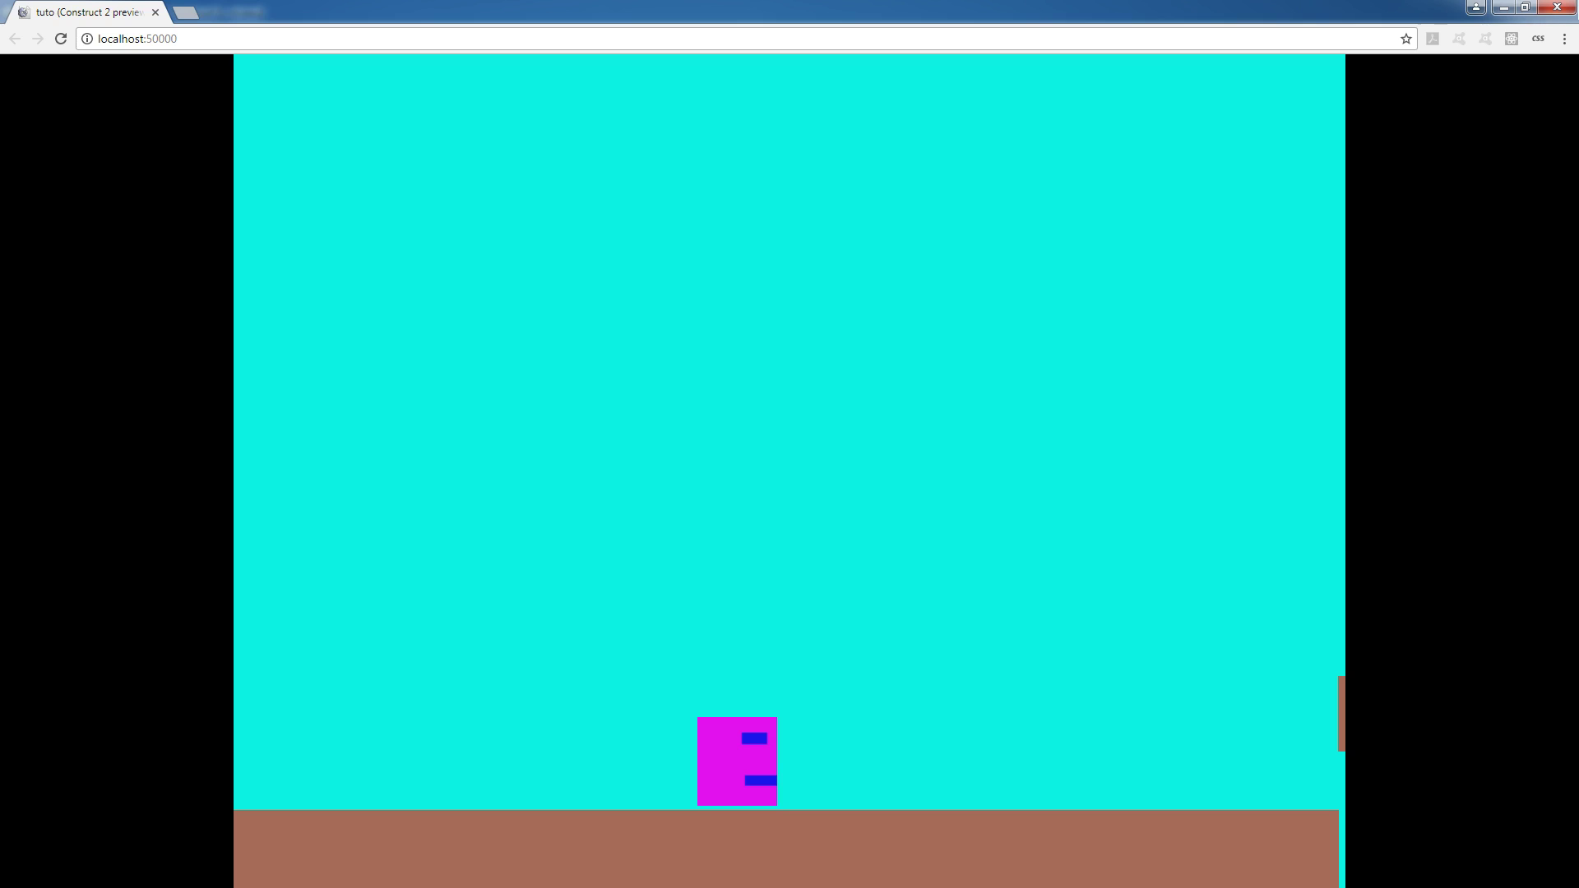
left_click(1558, 11)
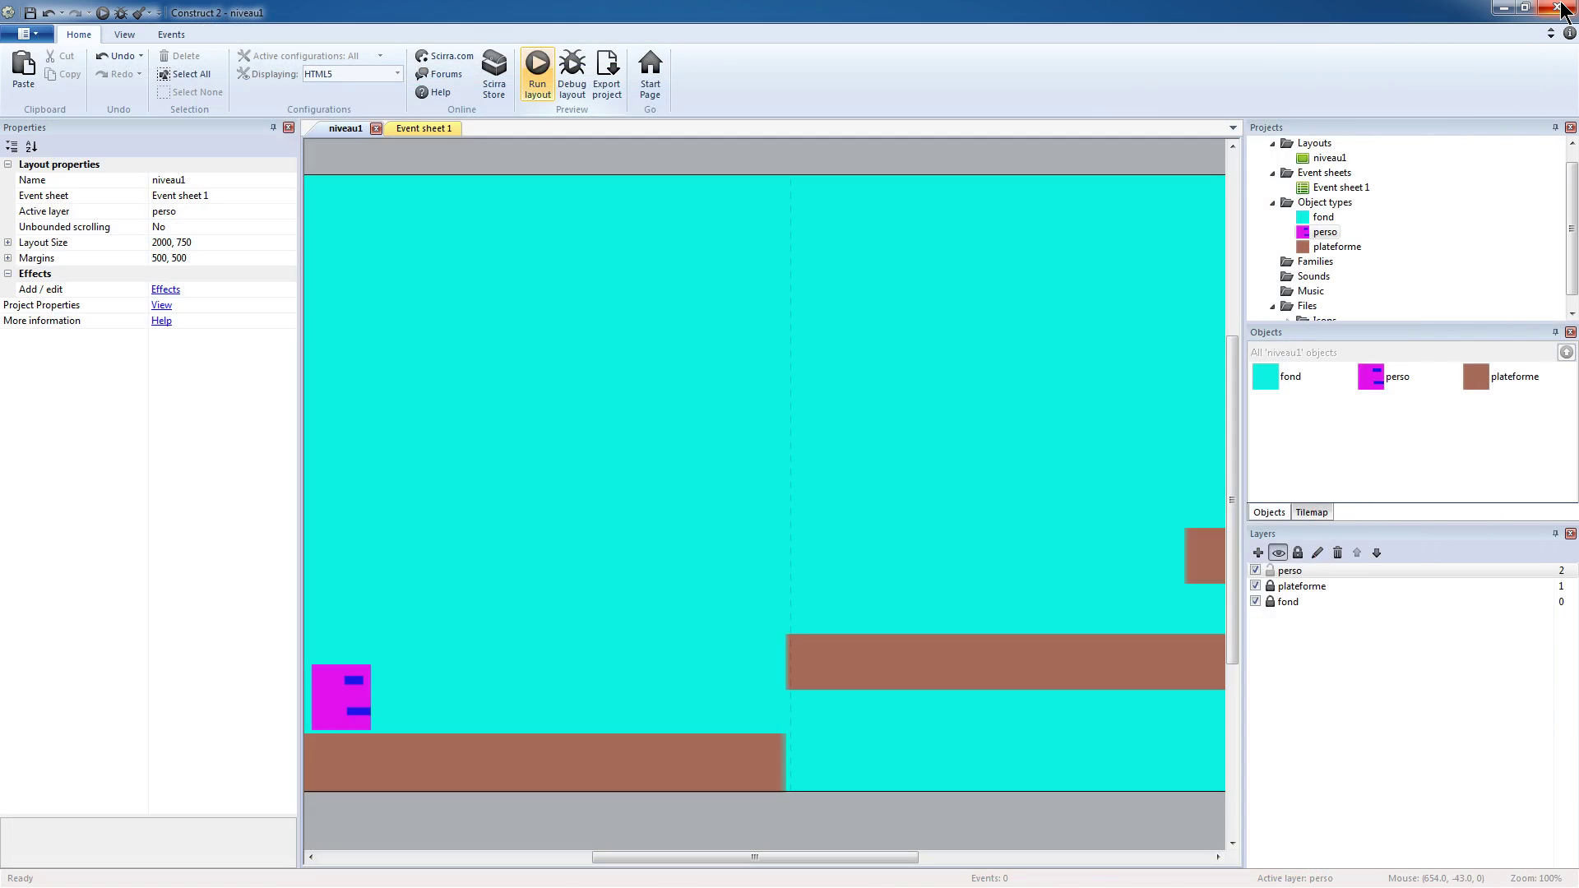
- Move perso to the layout's left edge, just above the ground platform, at about 46, 630
left_click_drag(679, 860, 518, 859)
left_click(874, 722)
left_click_drag(874, 722, 540, 718)
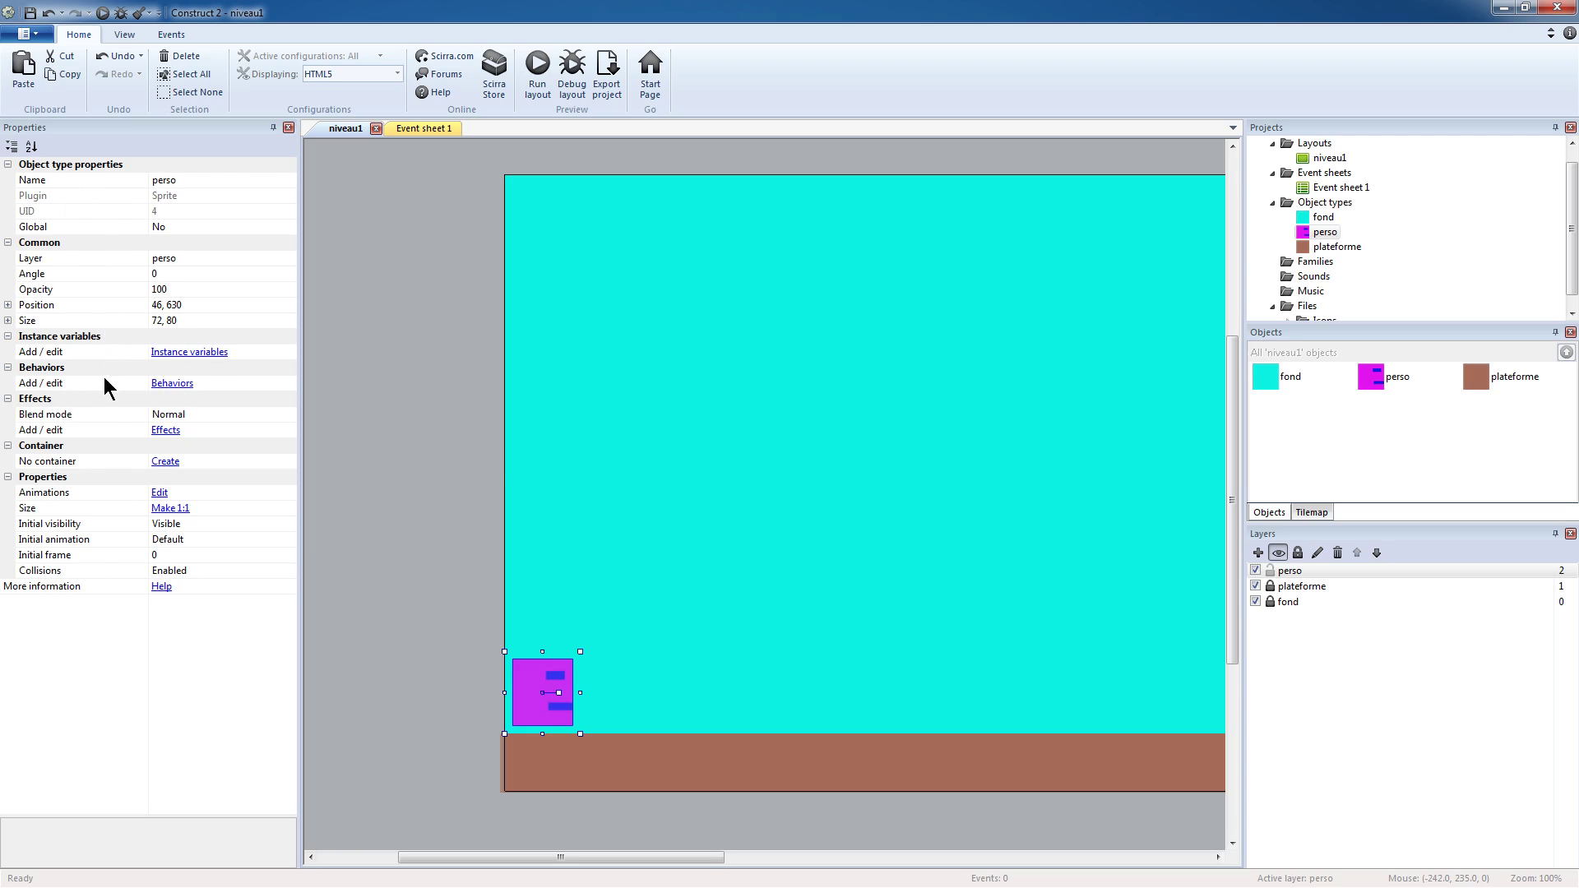
- Add the Platform behavior from the Movements category to perso
left_click(173, 384)
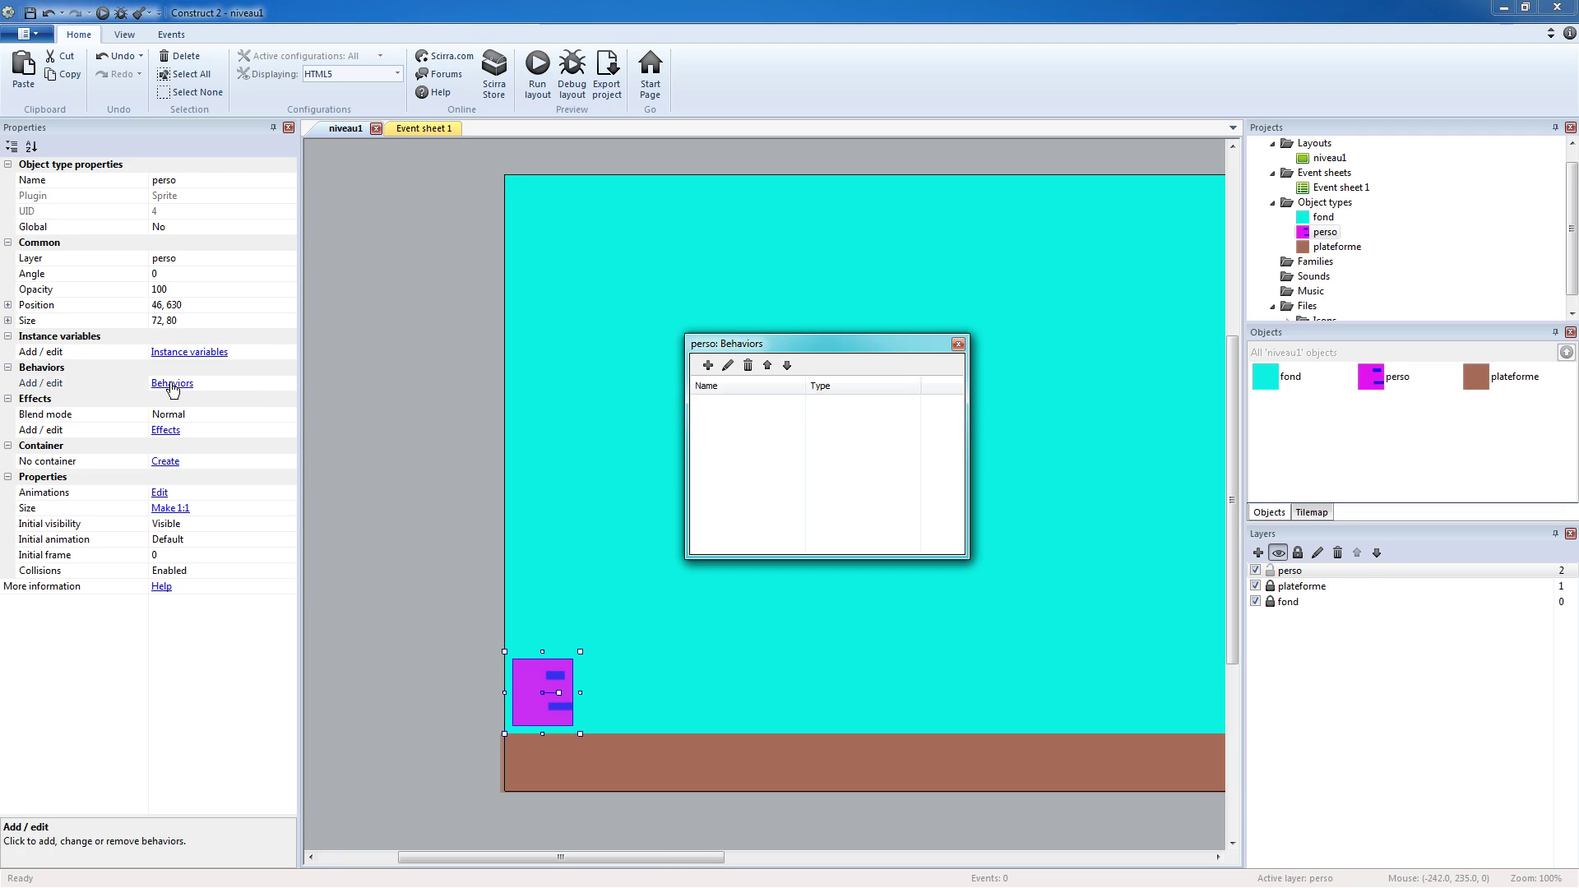
left_click(707, 366)
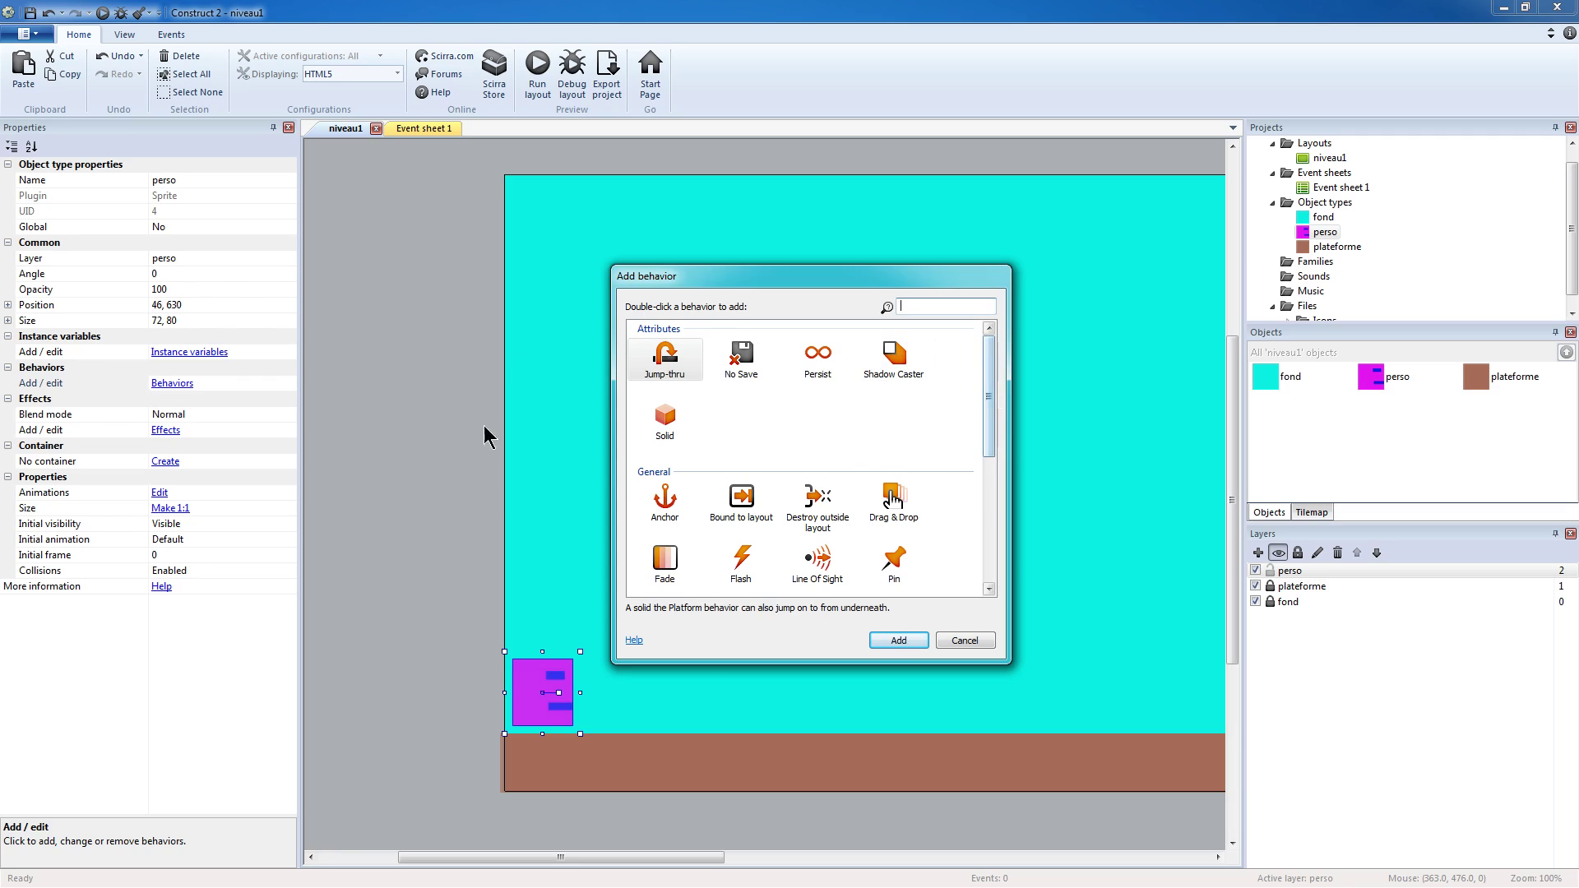
left_click_drag(985, 376, 990, 498)
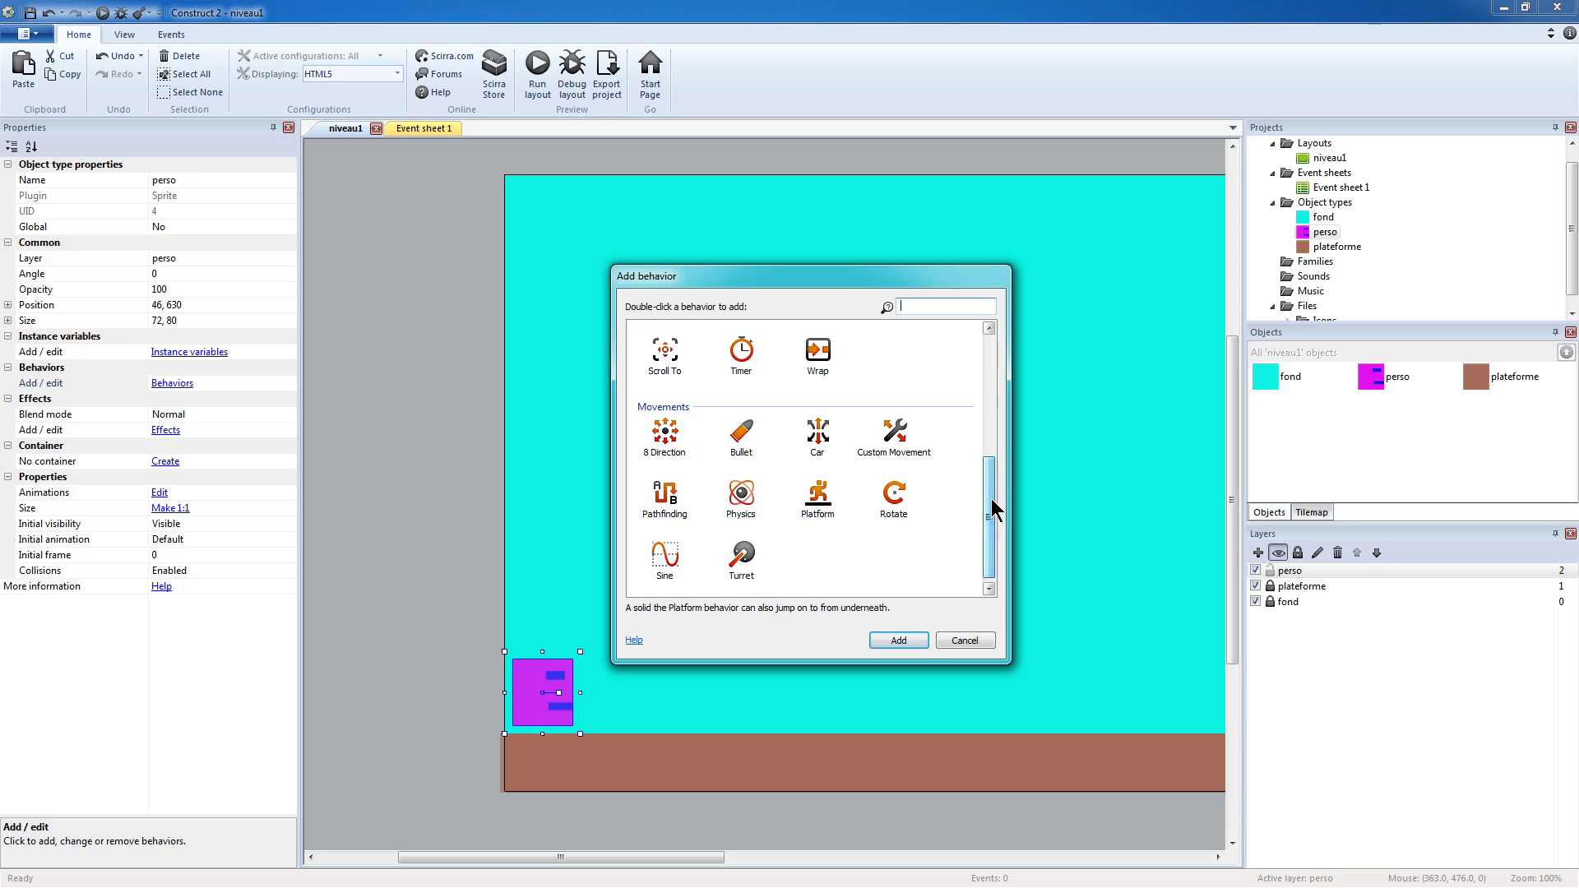
left_click(816, 503)
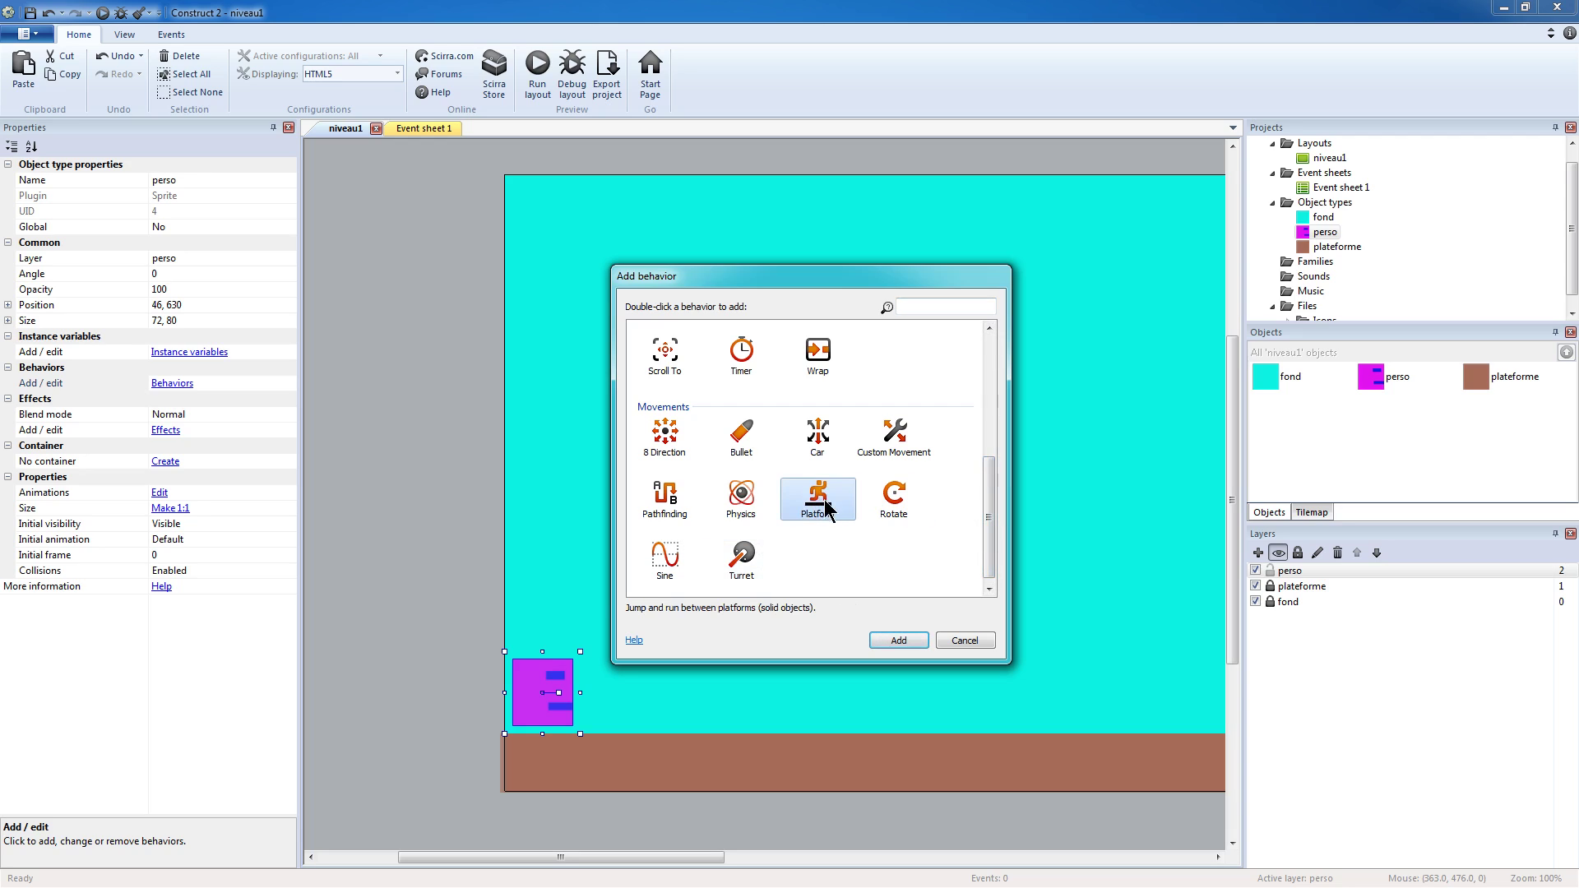
left_click(898, 640)
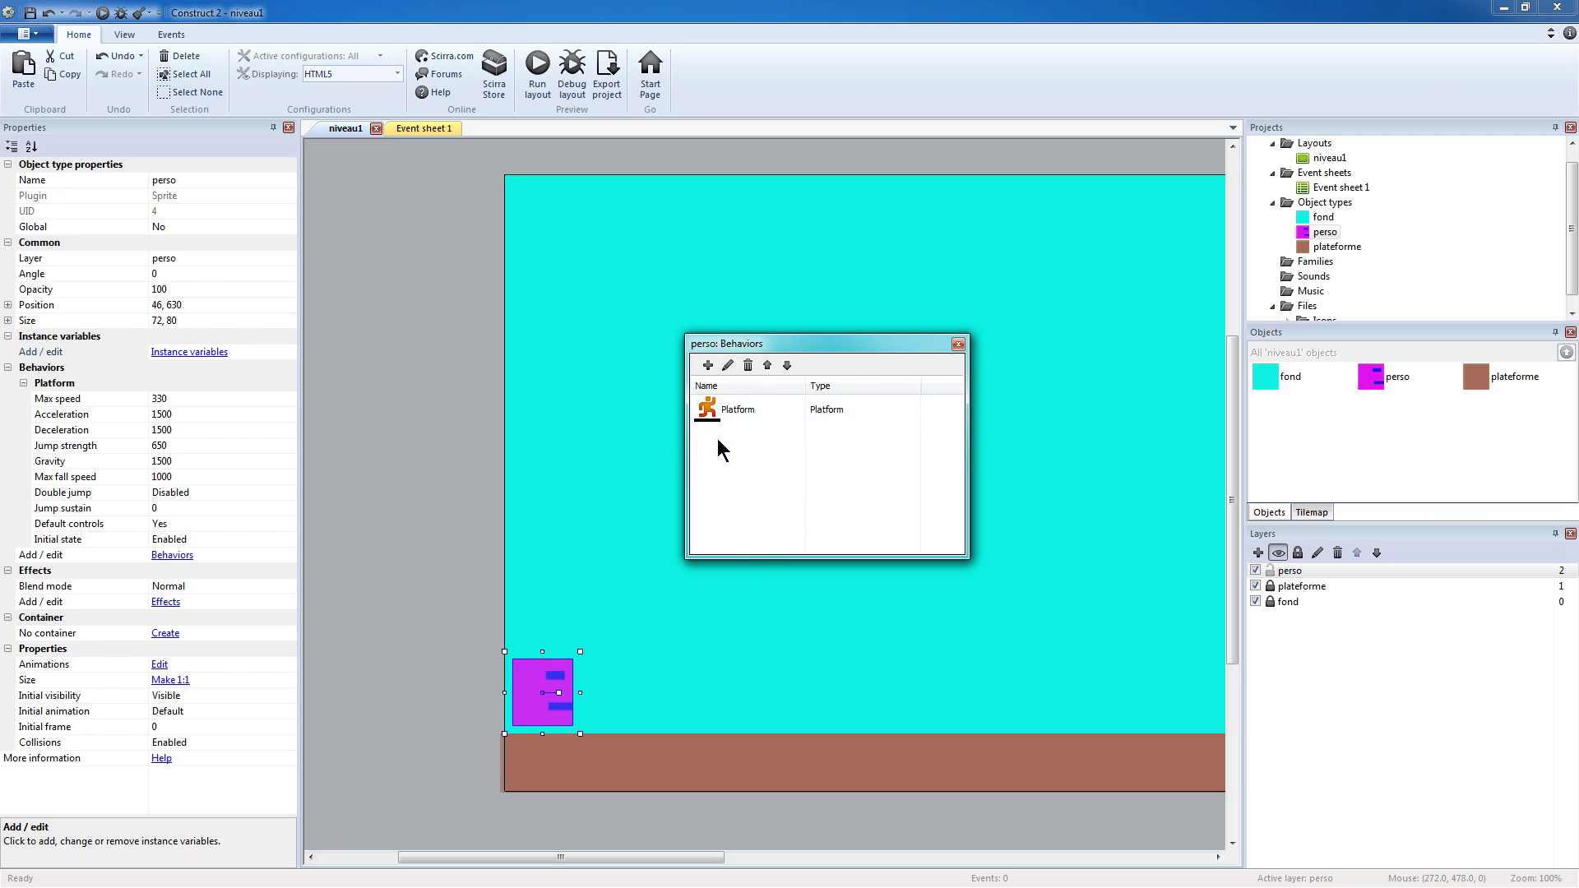
left_click(957, 345)
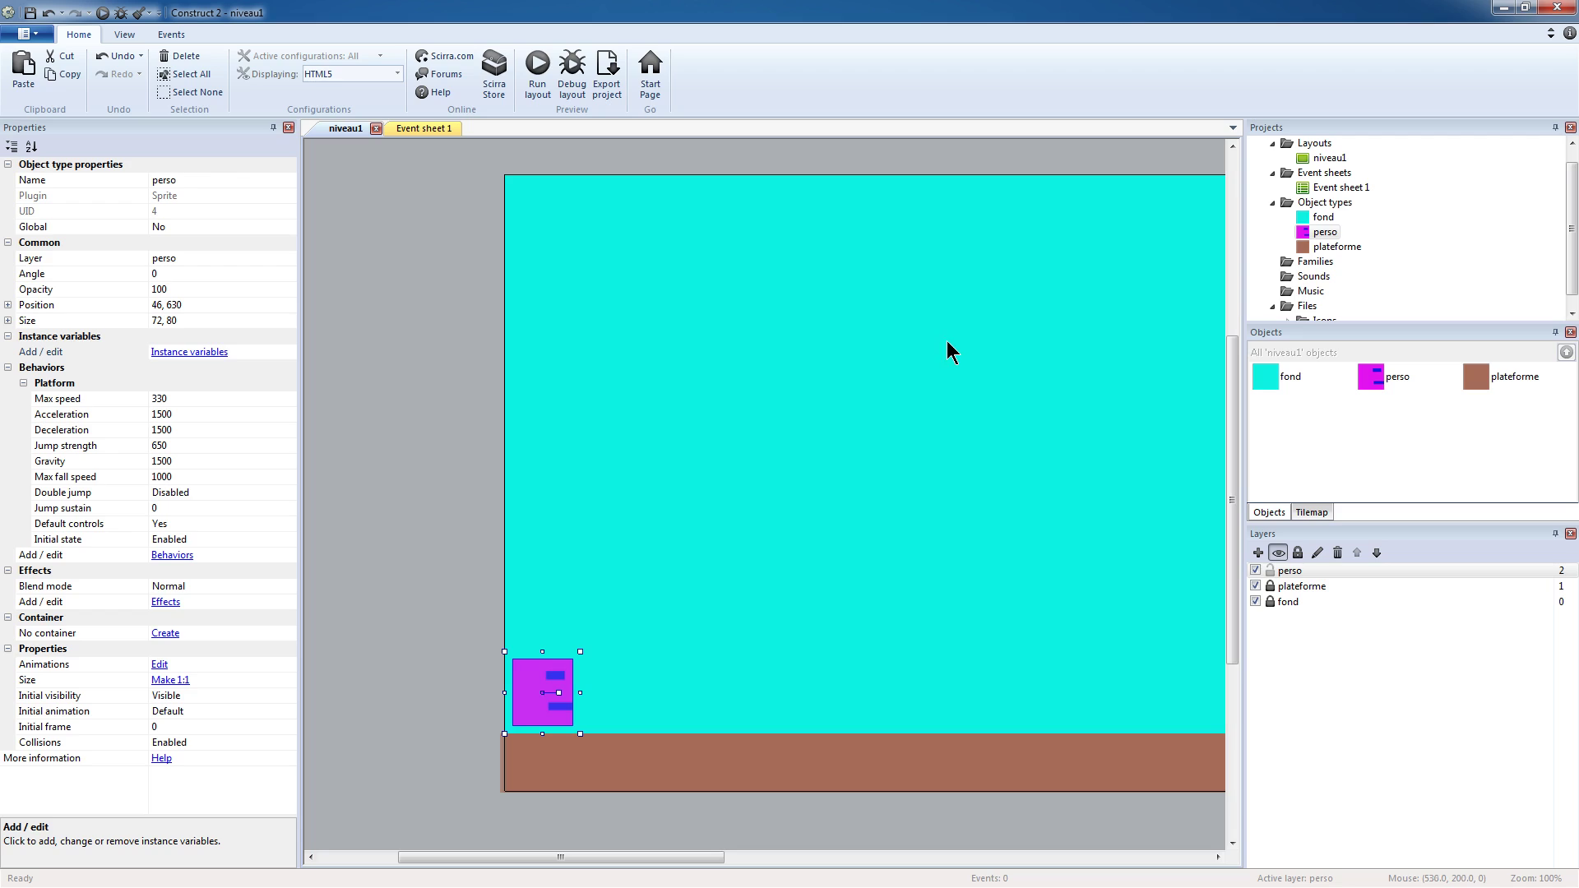
- Run the layout to test perso's Platform behavior, and close the browser preview
left_click(535, 78)
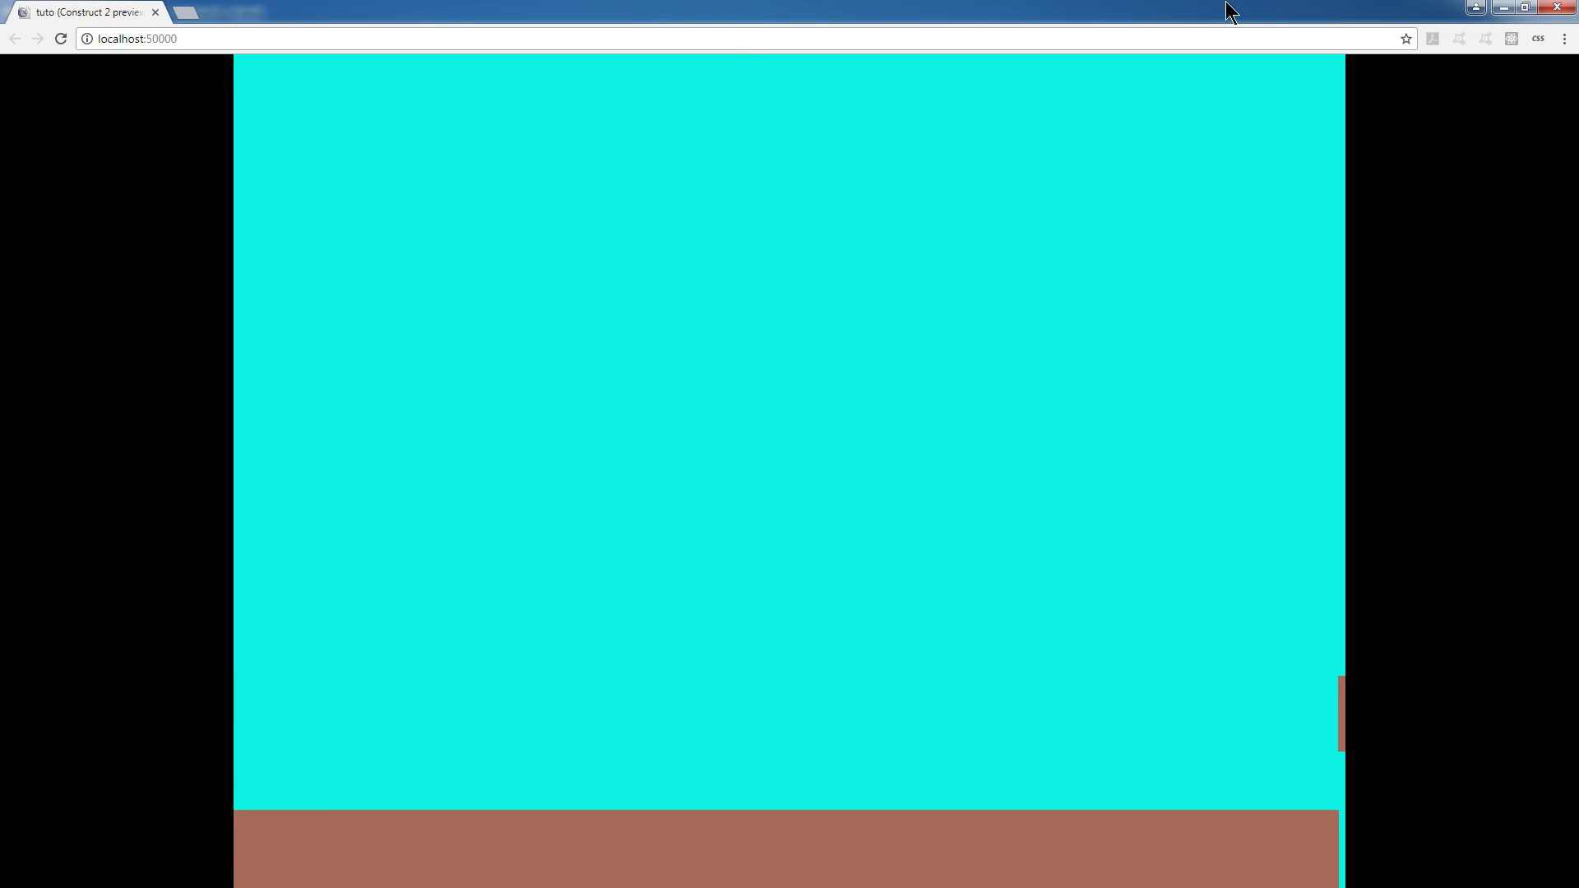
left_click(1556, 6)
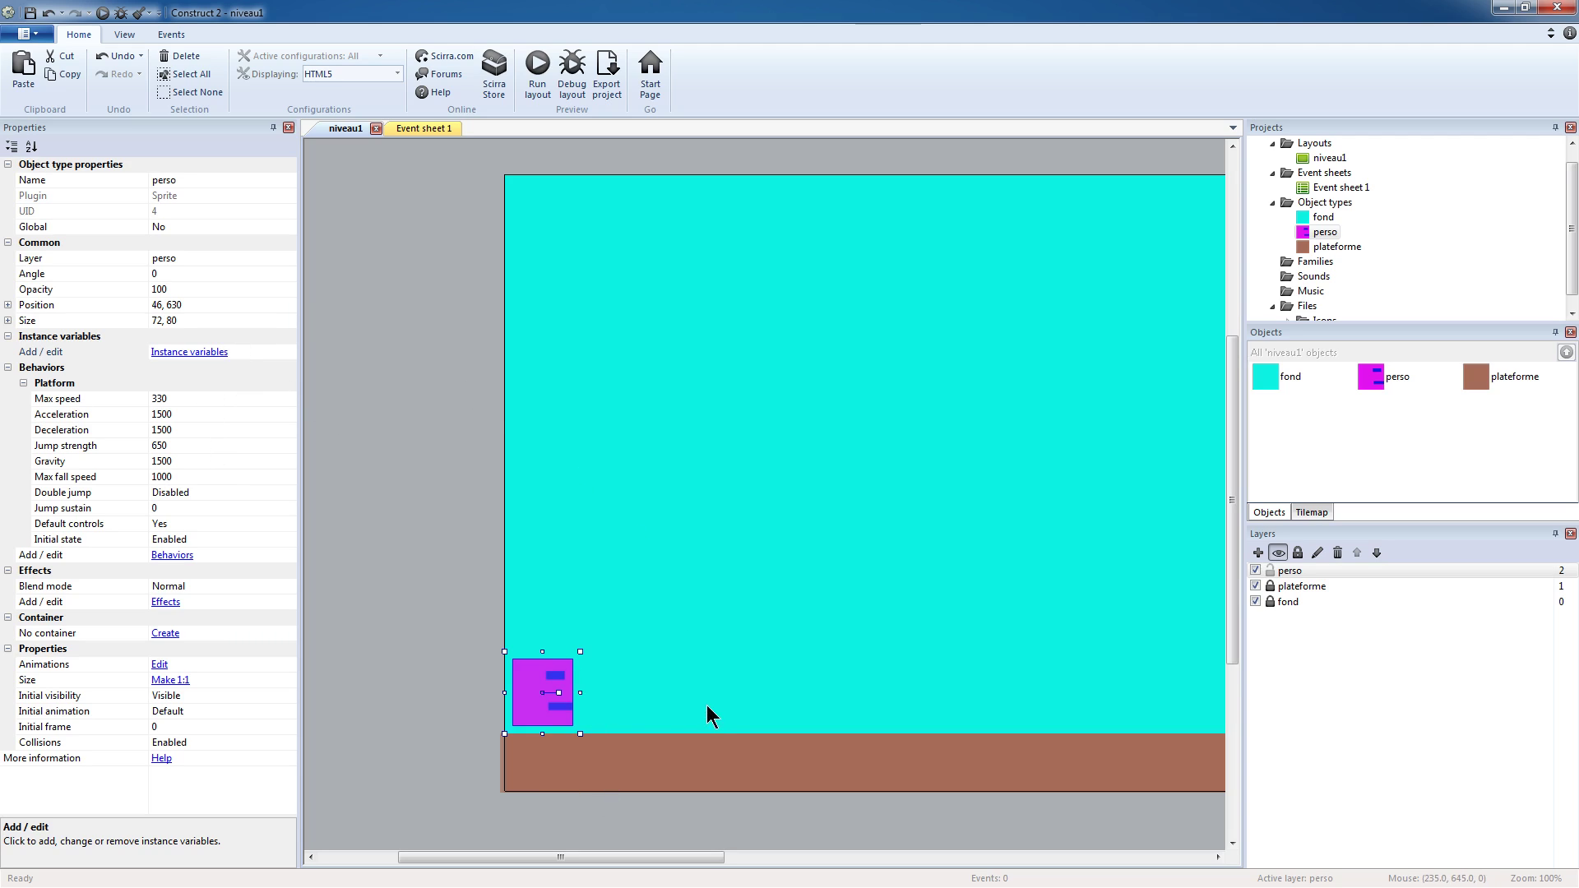
left_click(690, 773)
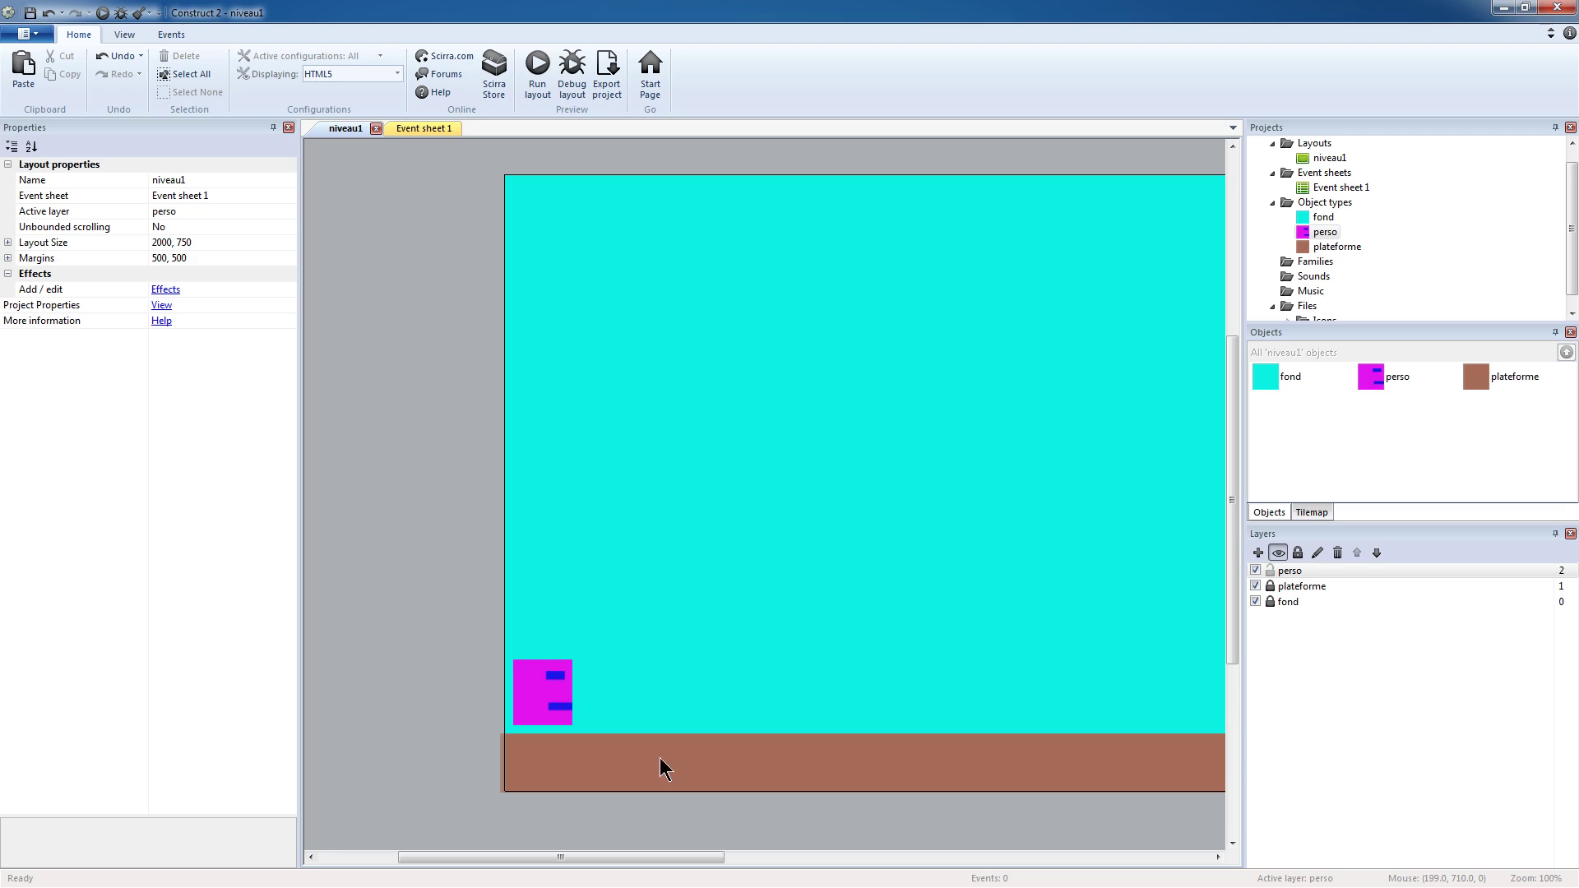
double_click(906, 745)
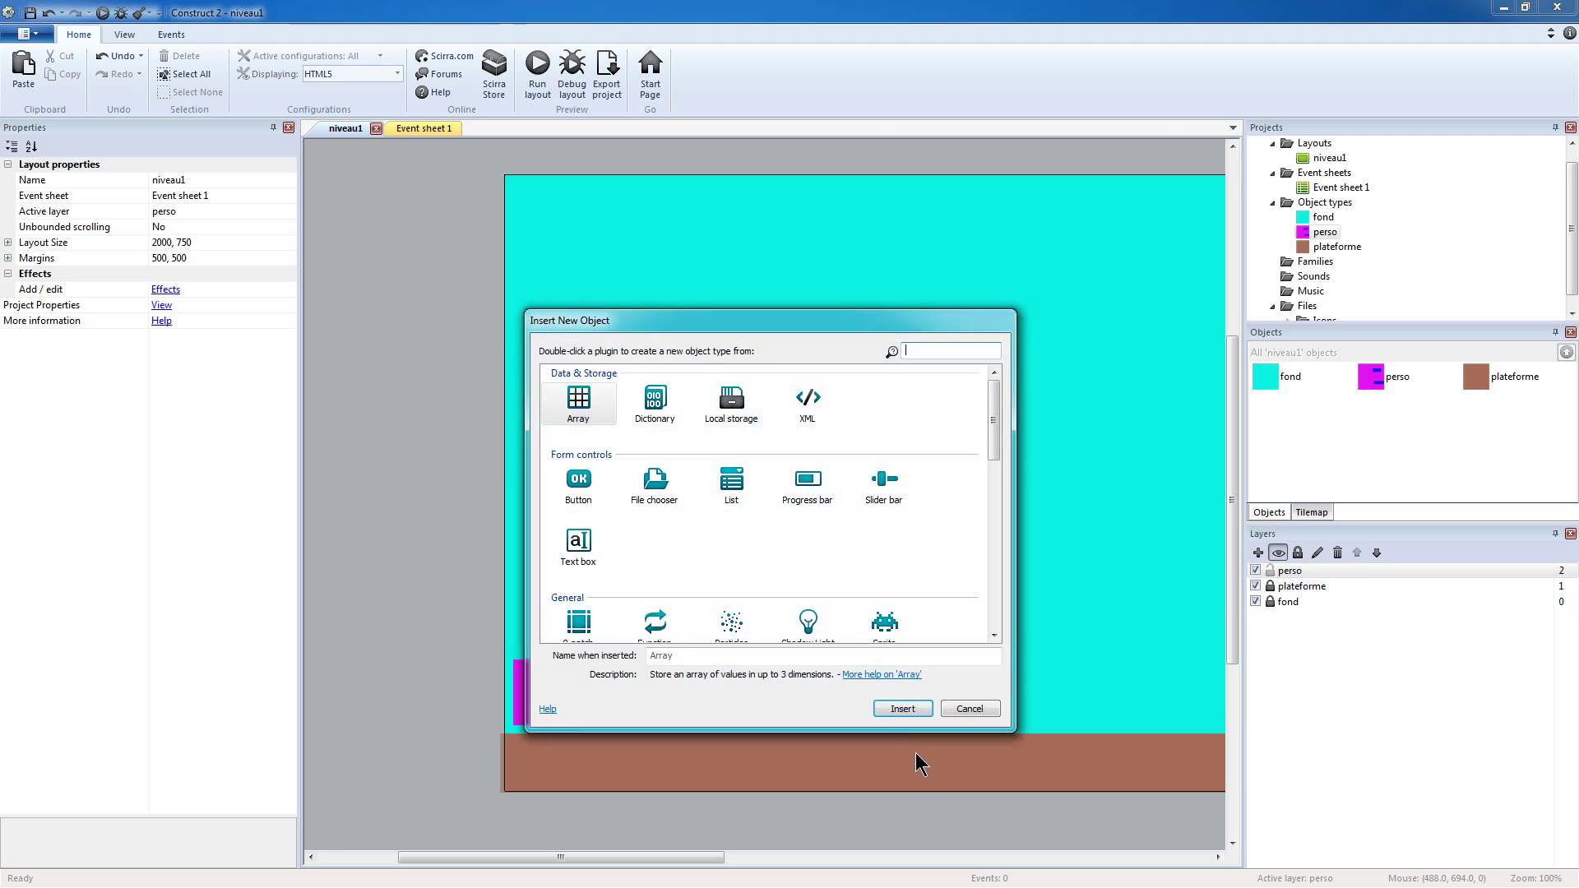
left_click(969, 709)
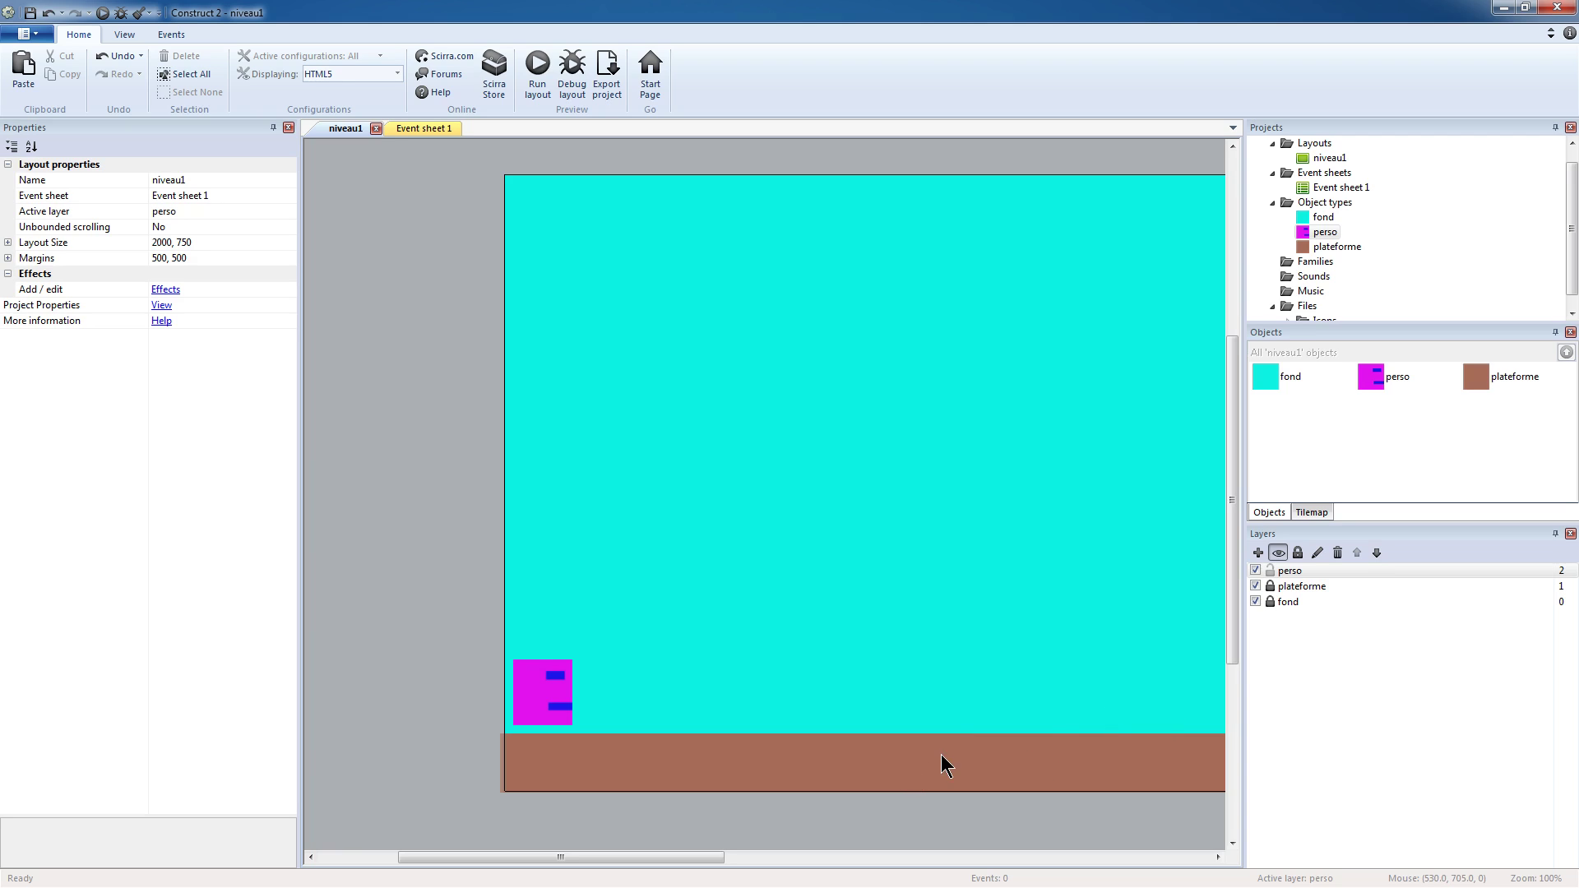
- Unlock the plateforme layer and add the Solid behavior to the plateforme object
left_click(1268, 584)
left_click(978, 773)
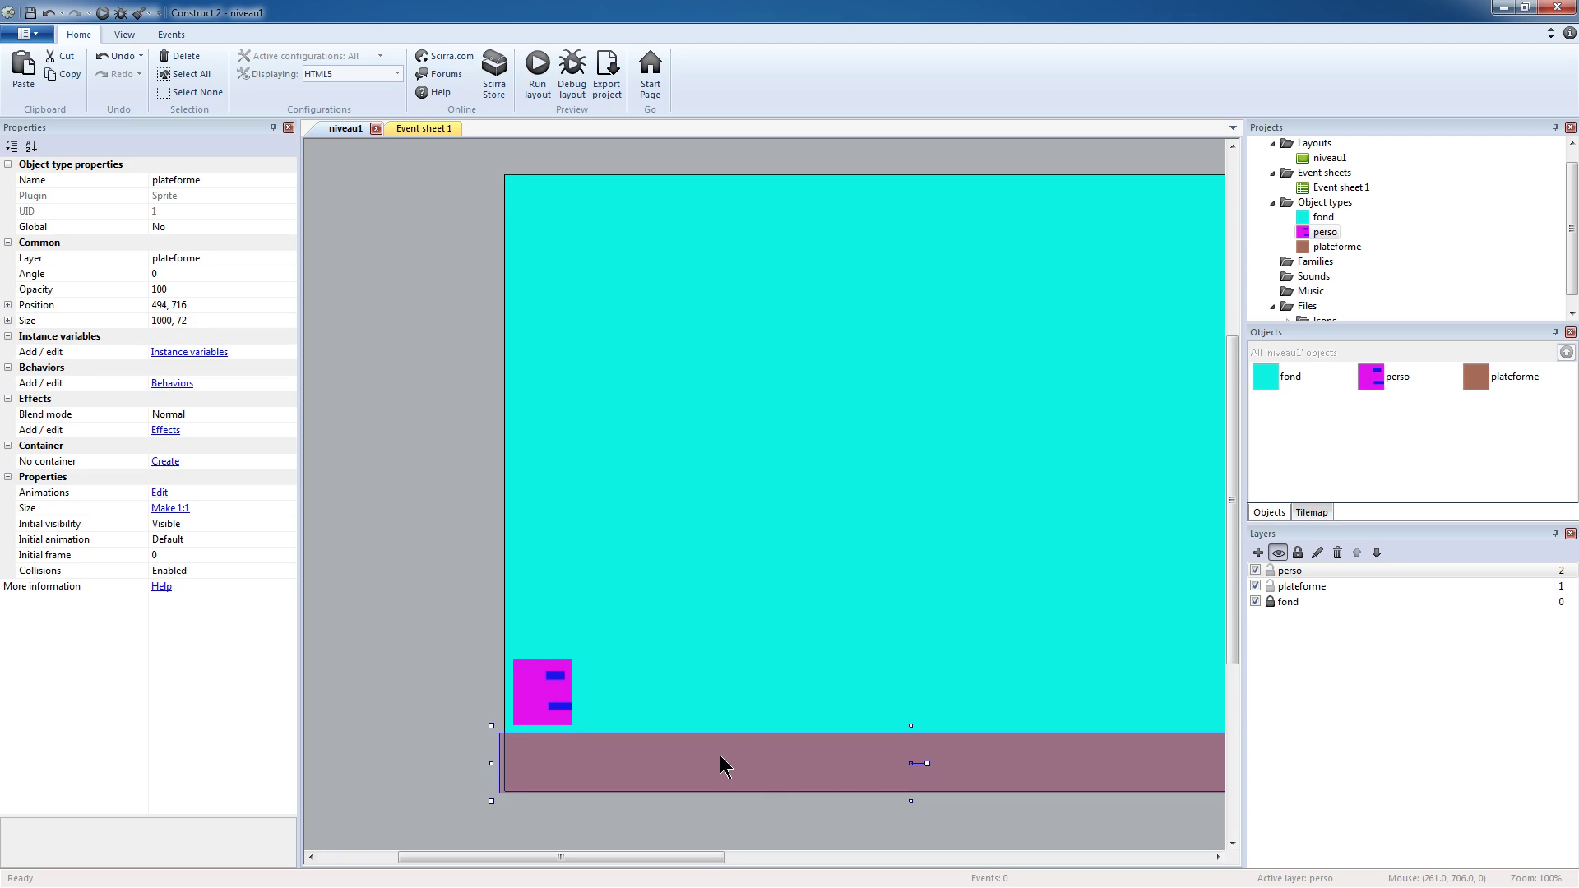
left_click(172, 383)
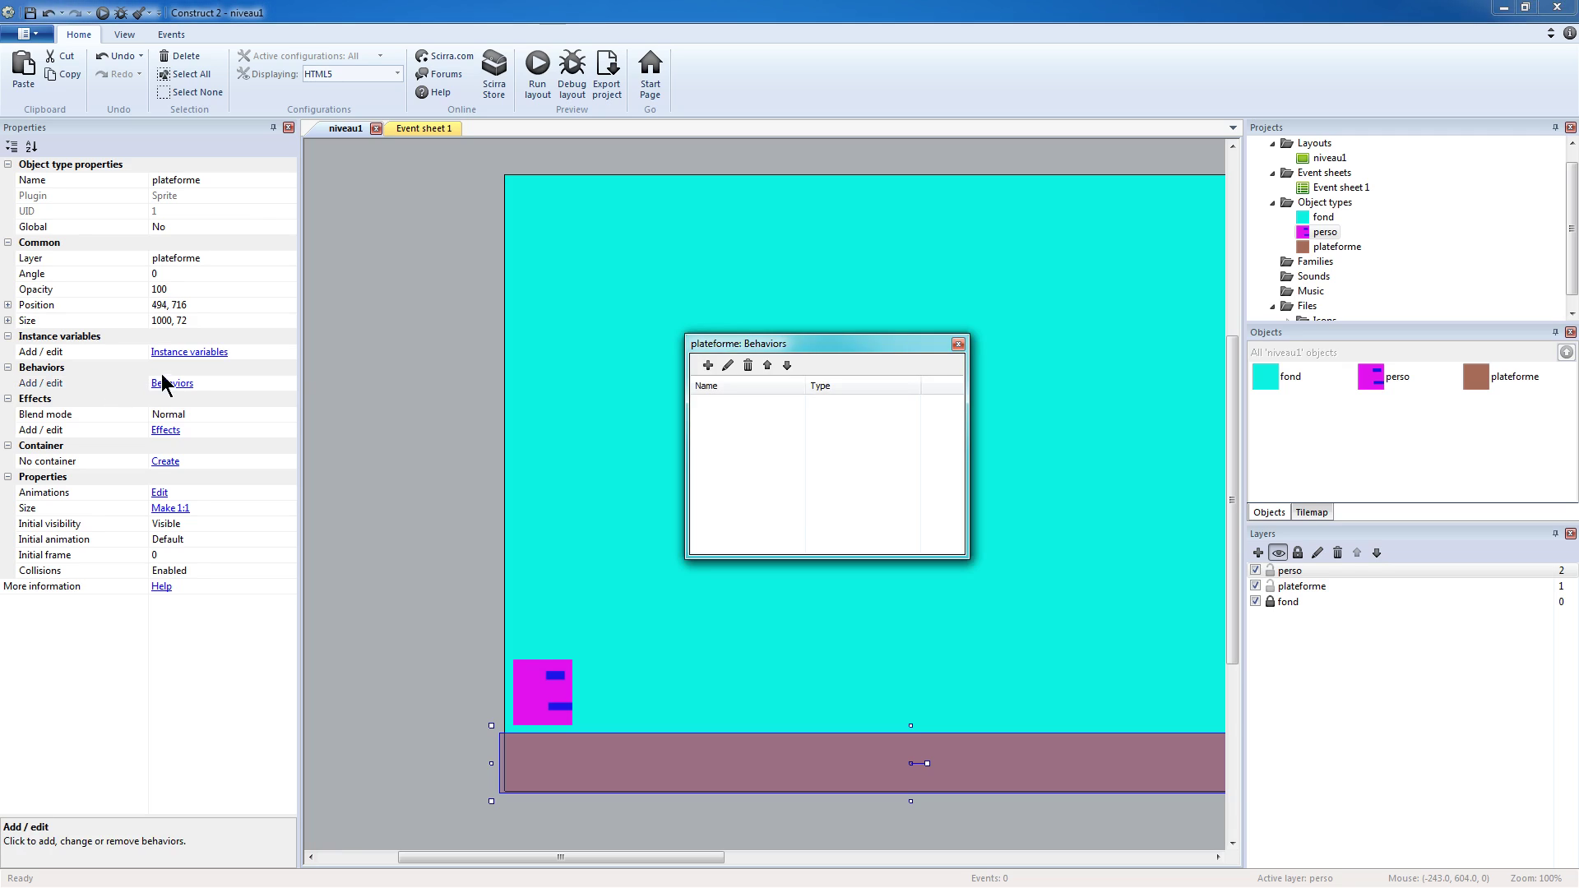
left_click(706, 366)
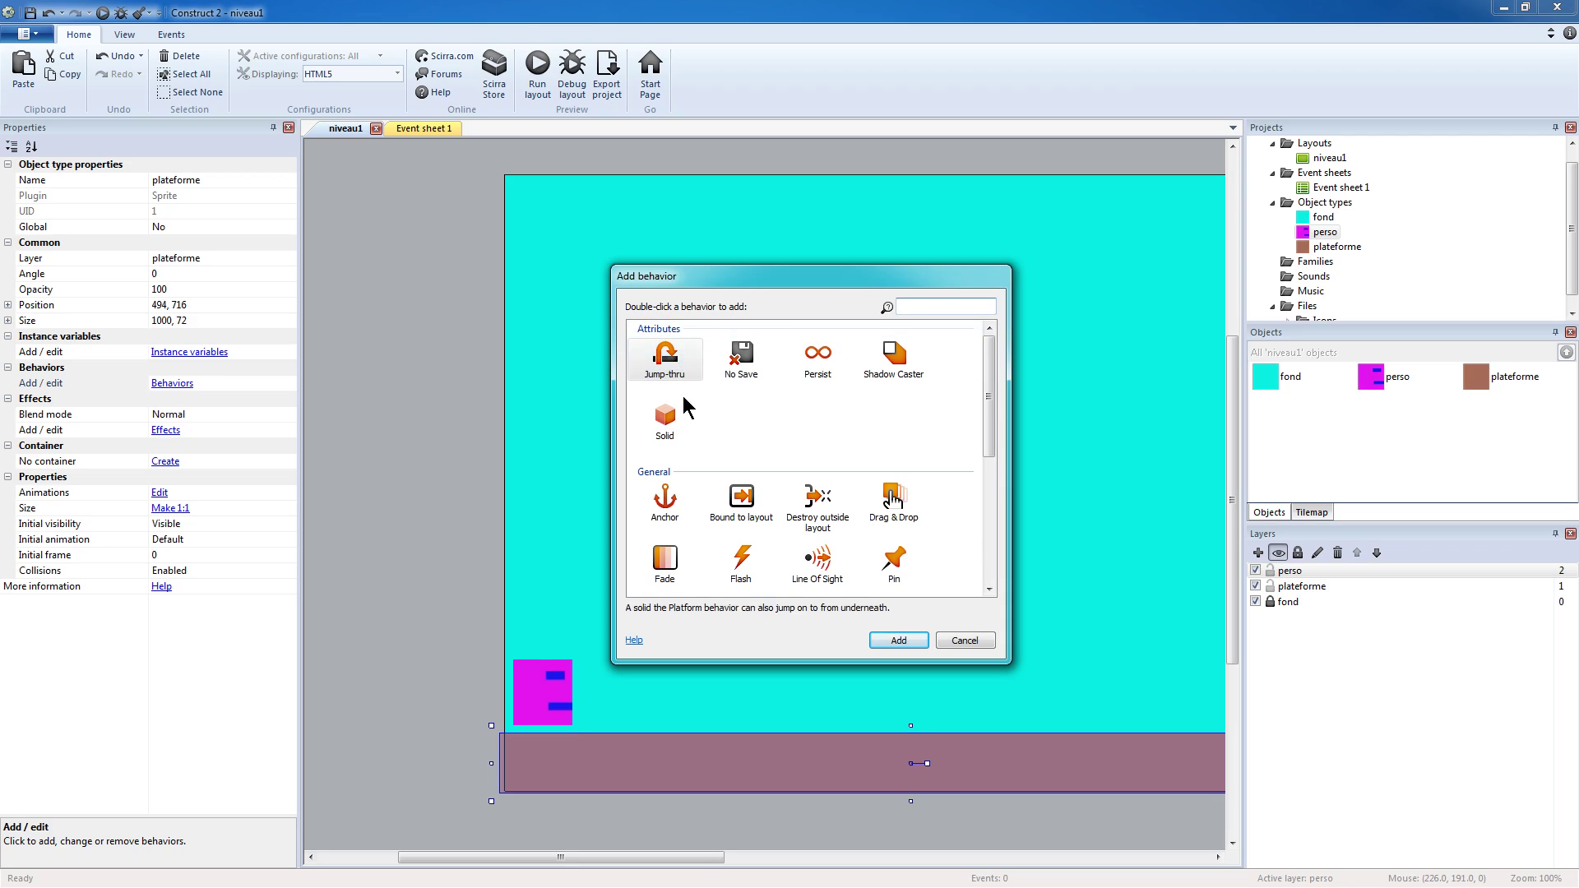
left_click(676, 423)
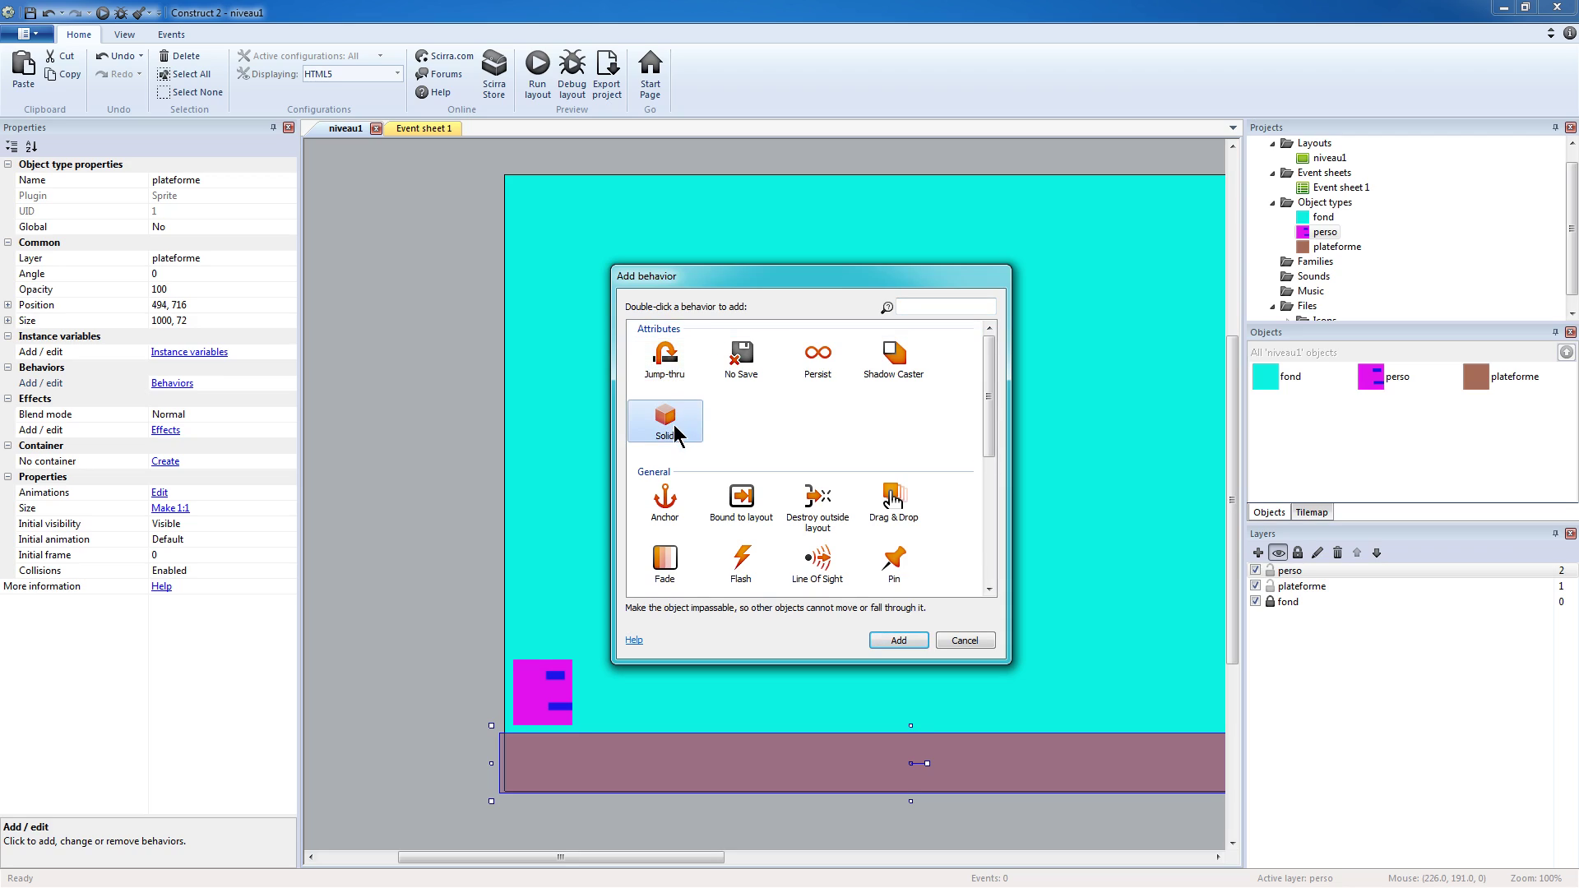
left_click(899, 640)
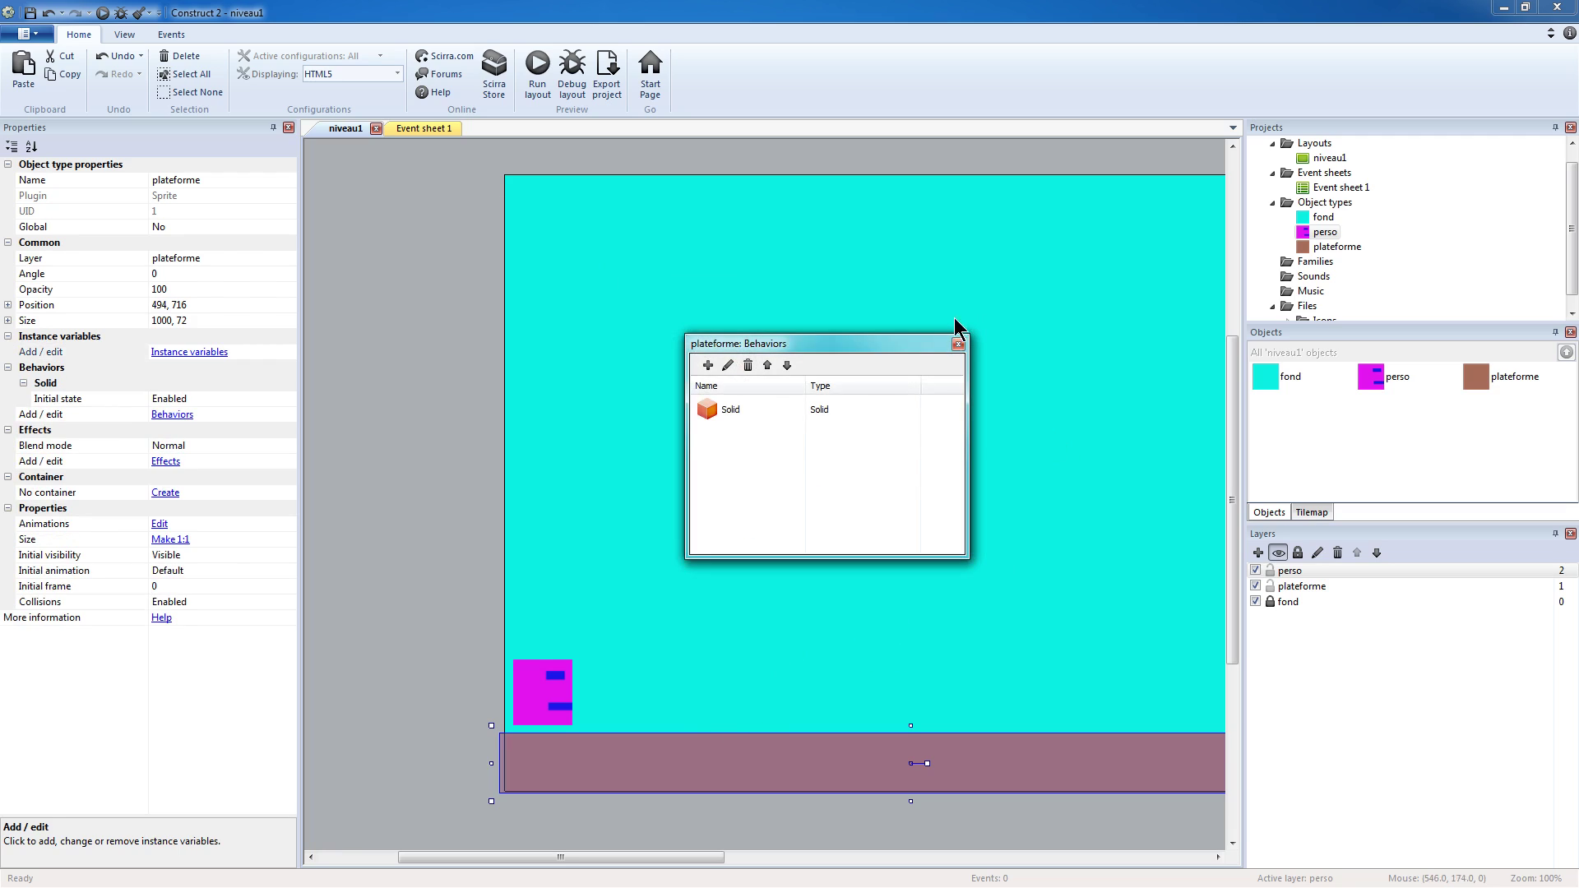
left_click(957, 344)
- Run the layout in the browser and test moving perso both ways and jumping across the platforms
left_click(537, 66)
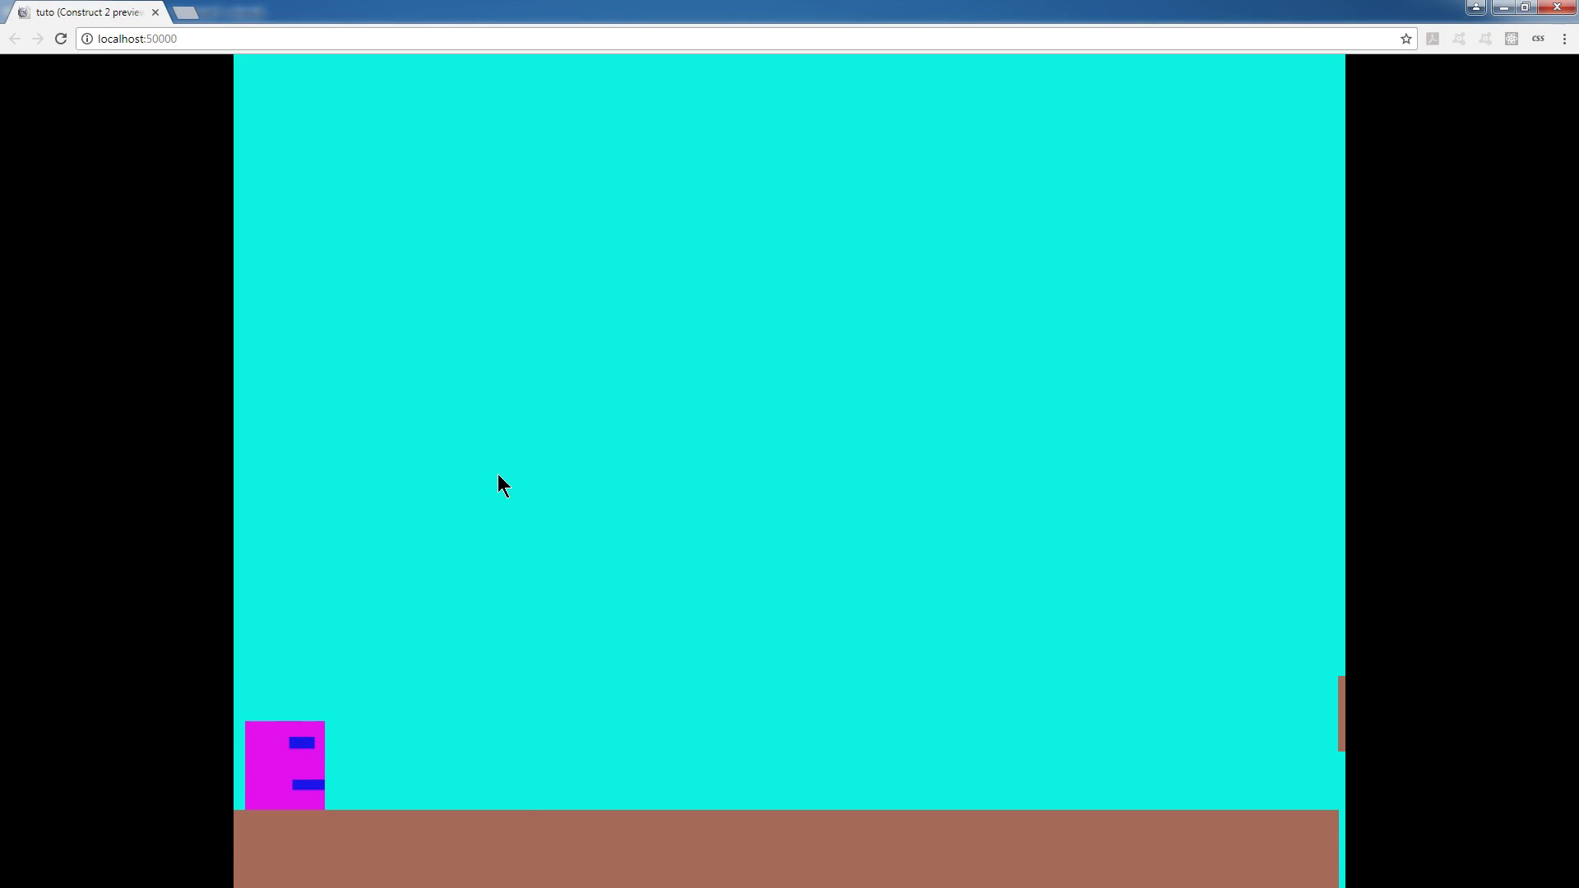
key("Right")
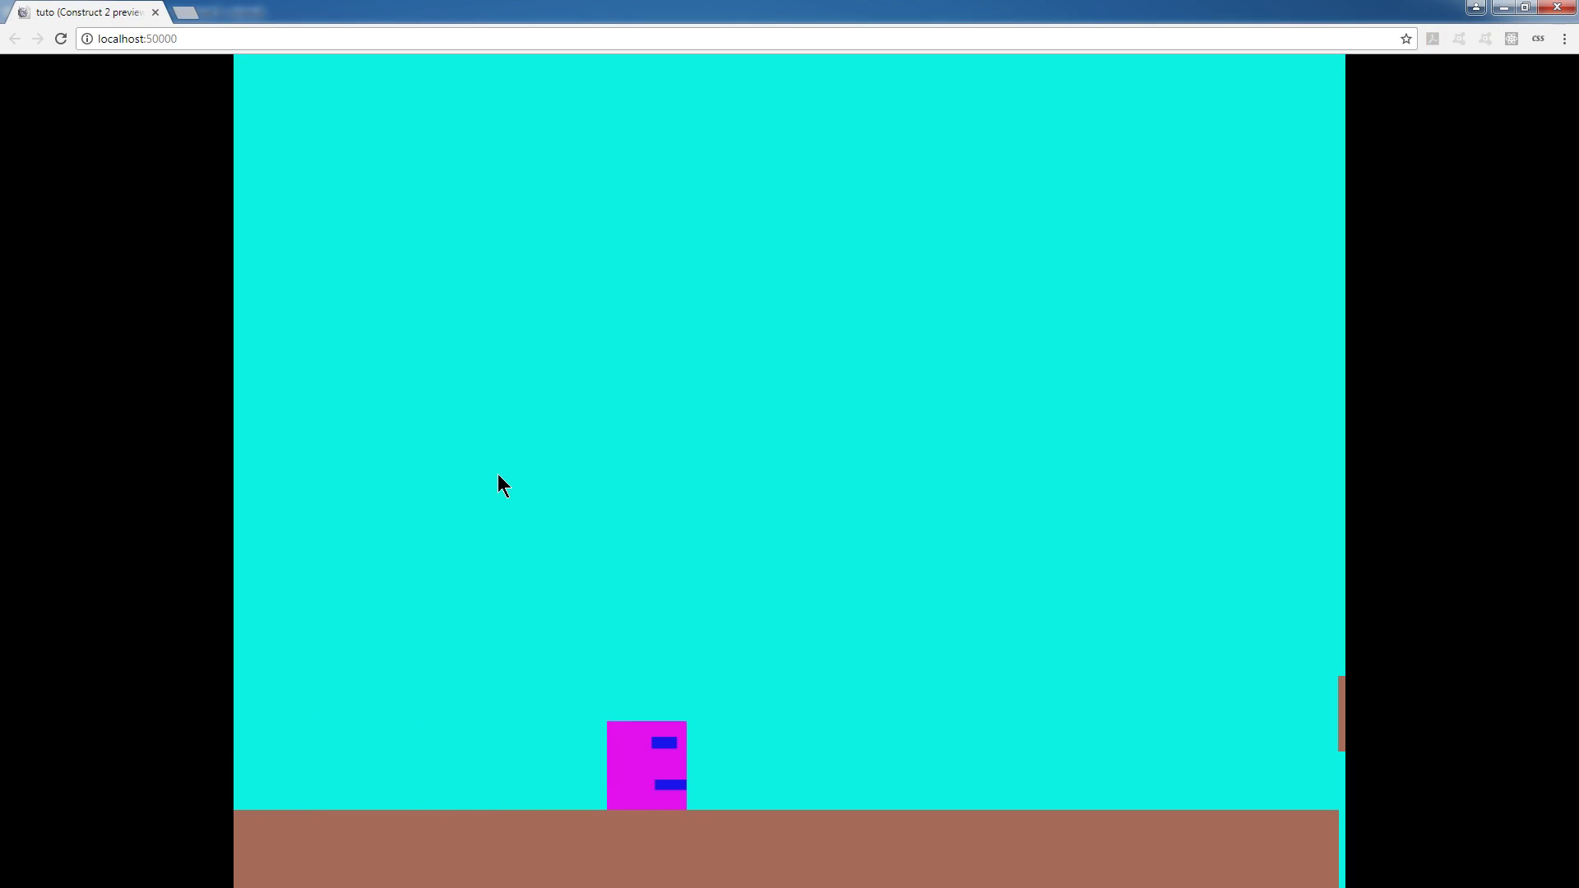
key("Up")
key("Right")
key("Left")
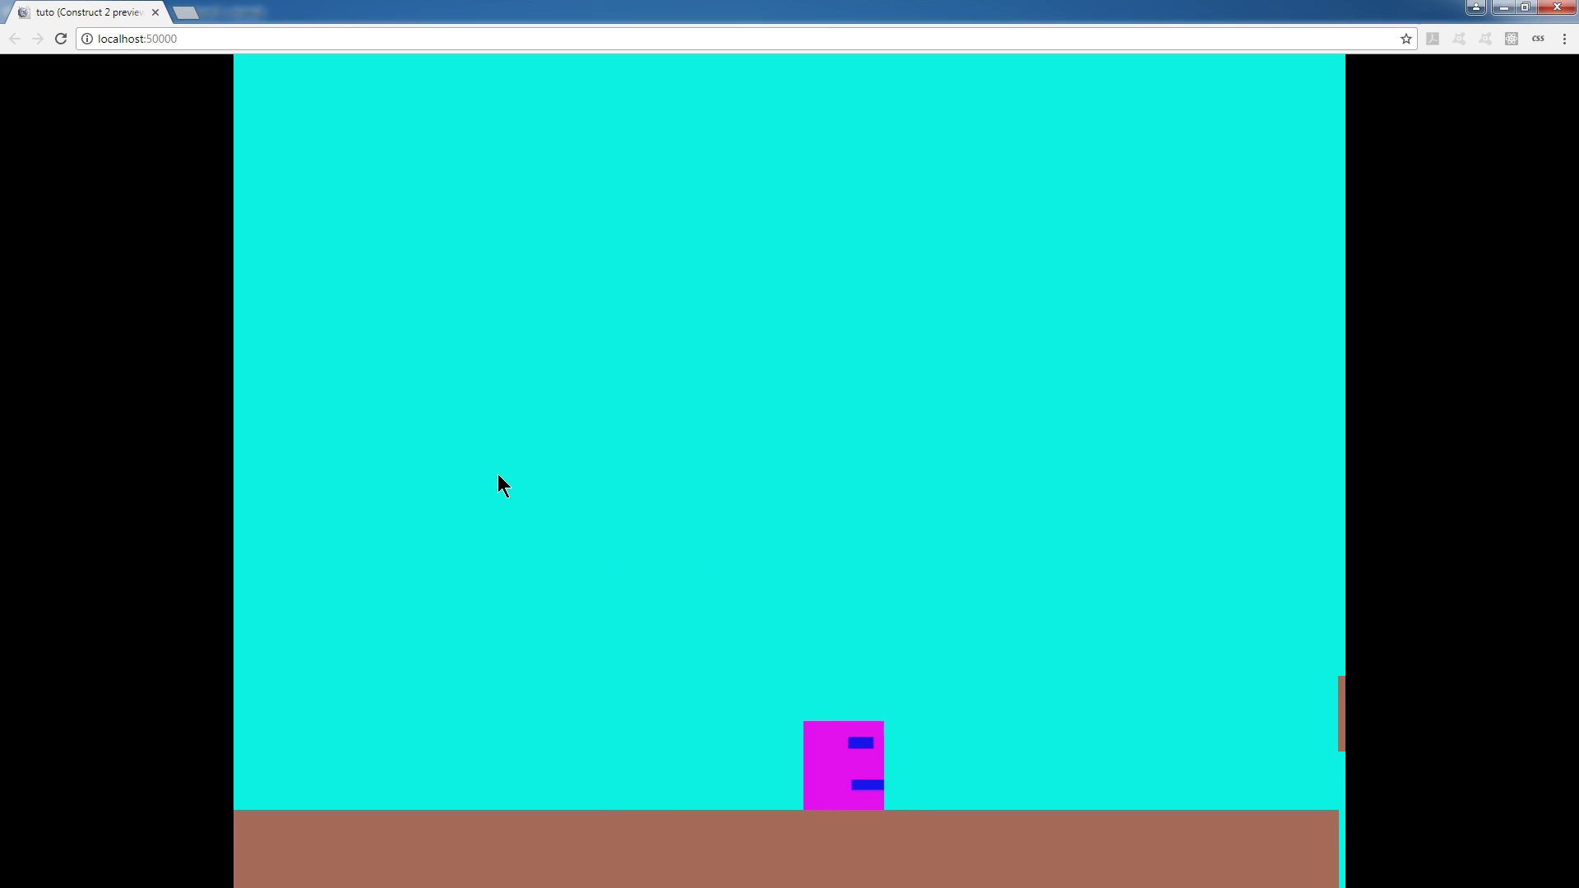
key("Right")
key("Up")
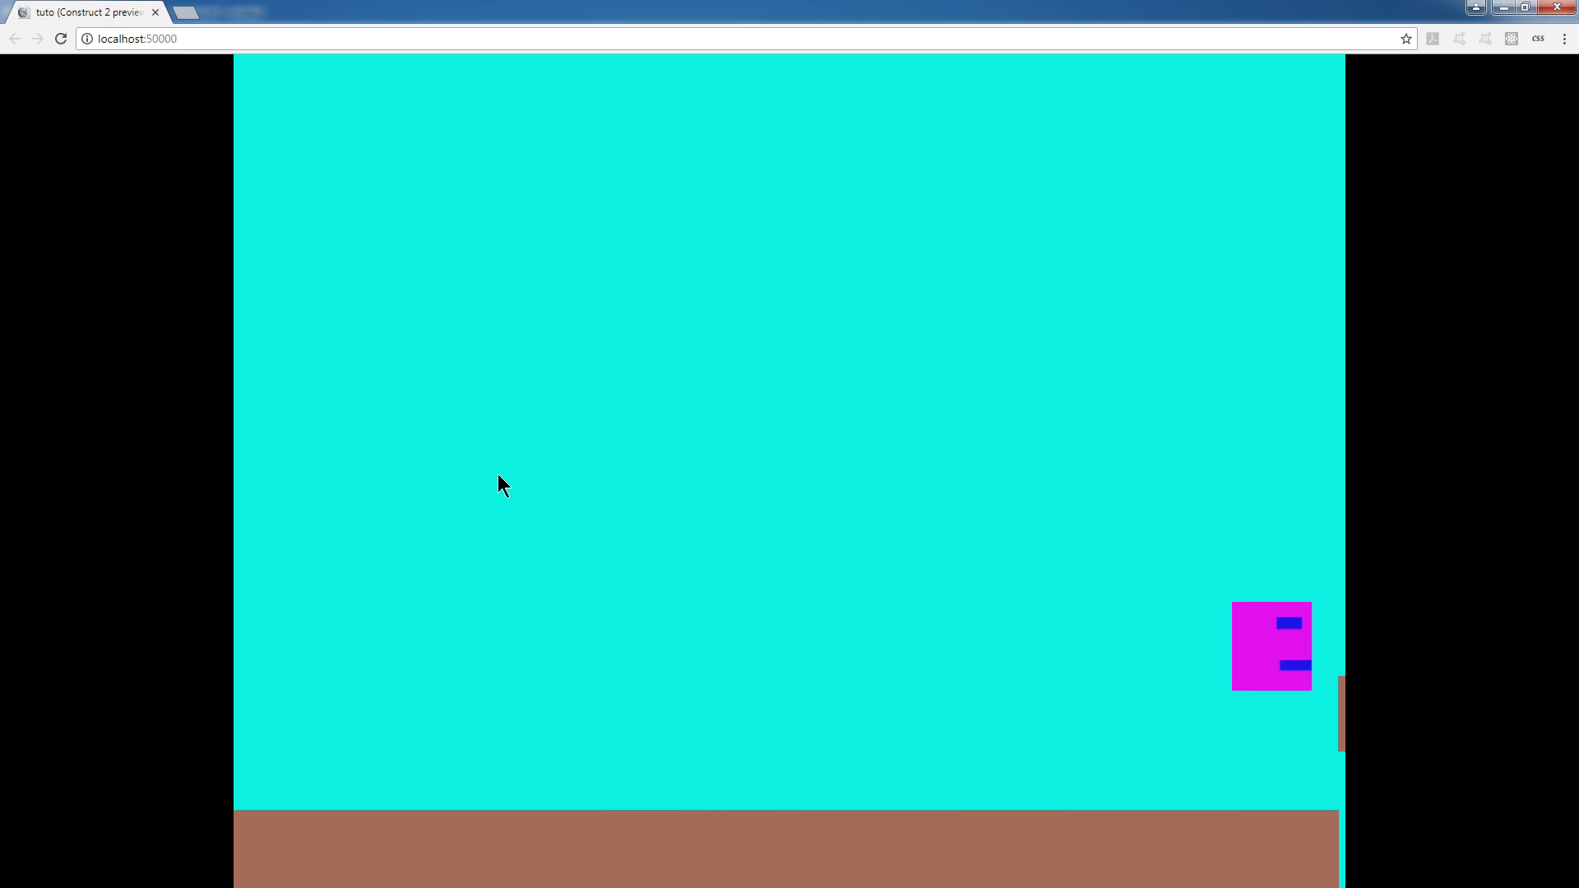
key("Left")
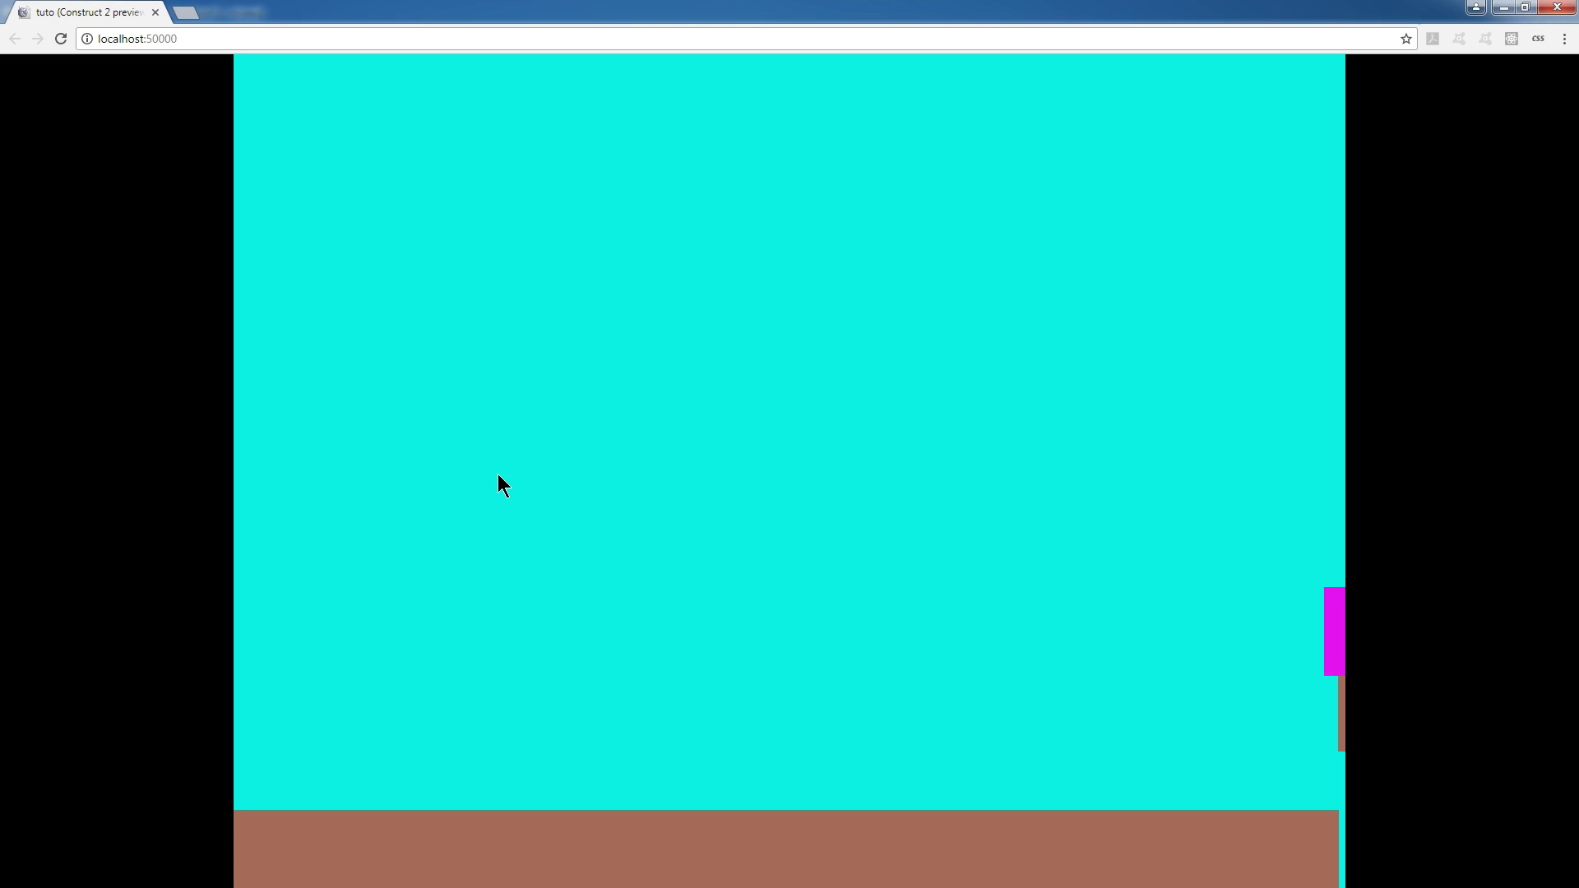
key("Right")
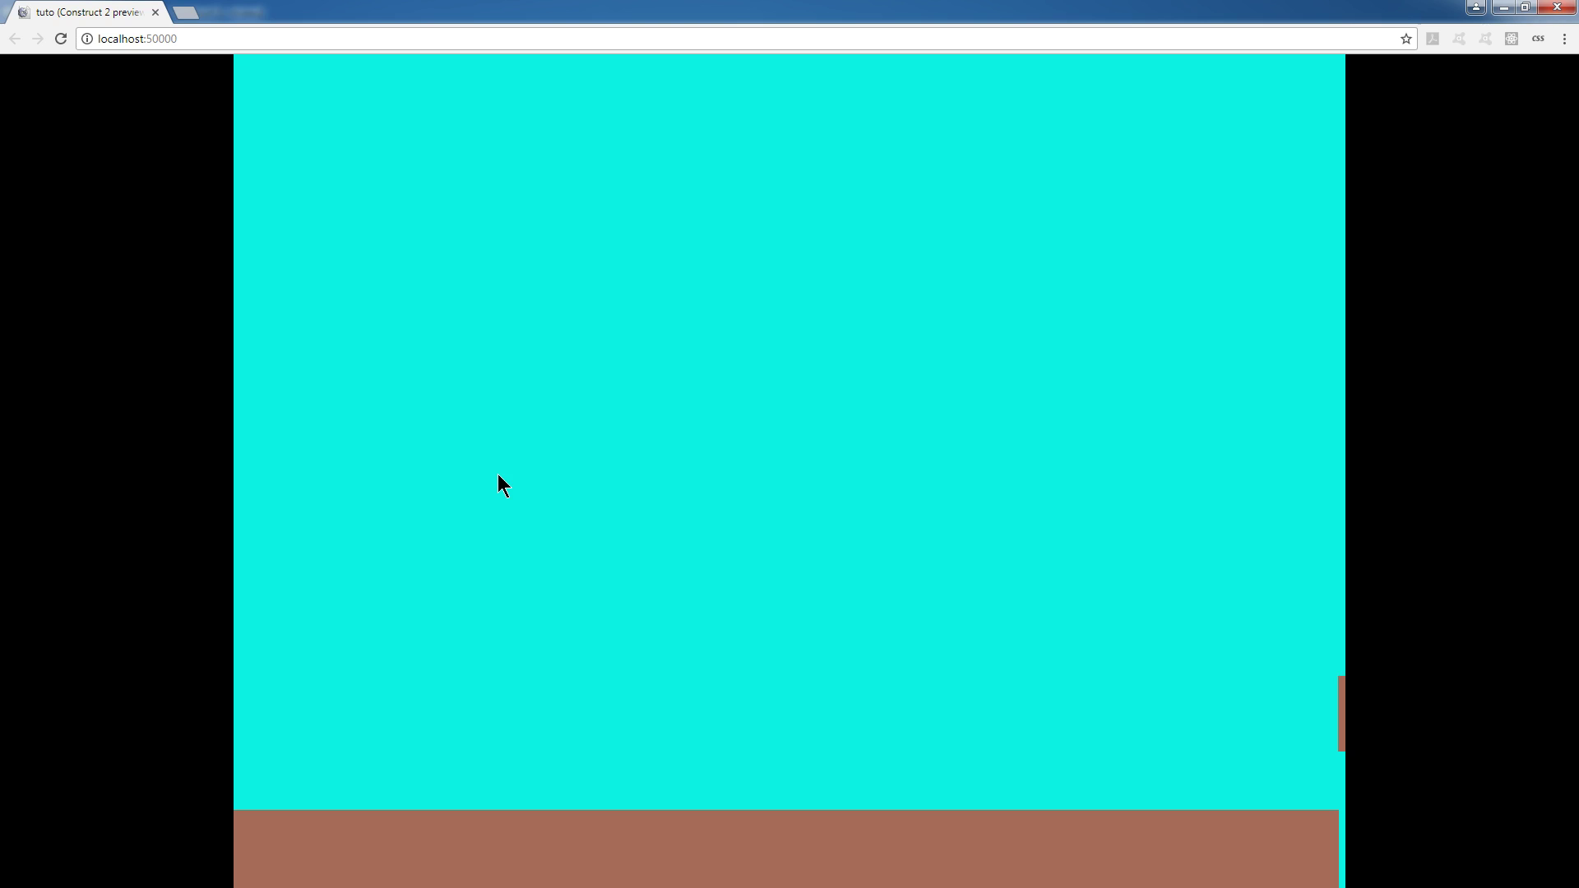
key("Left")
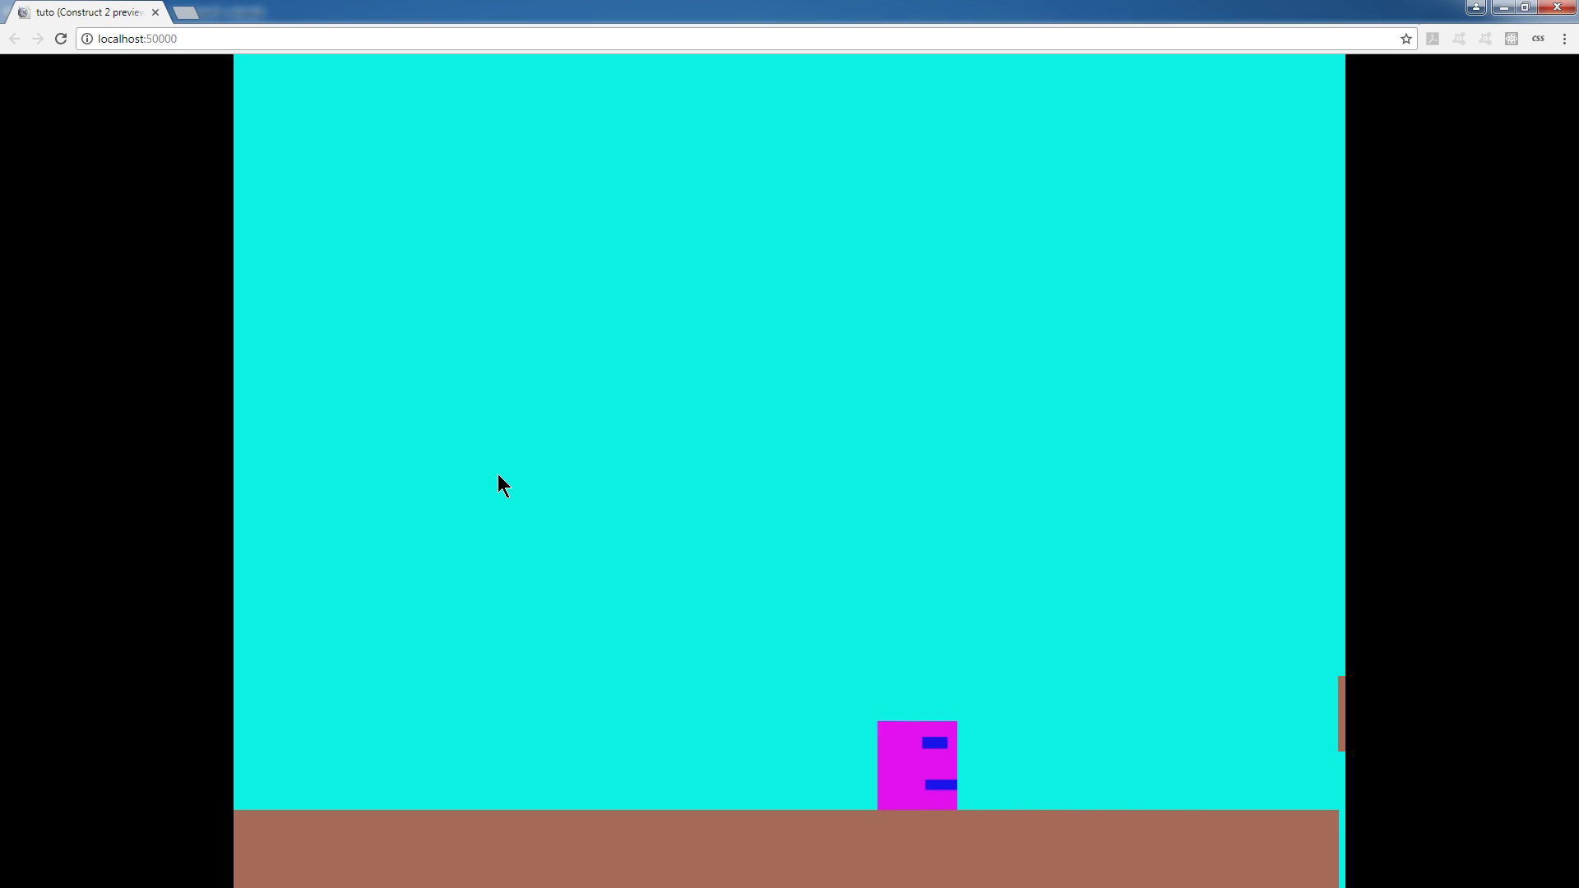
- Test moving perso back leftward along the ground in the running layout, and close the browser preview
key("Left")
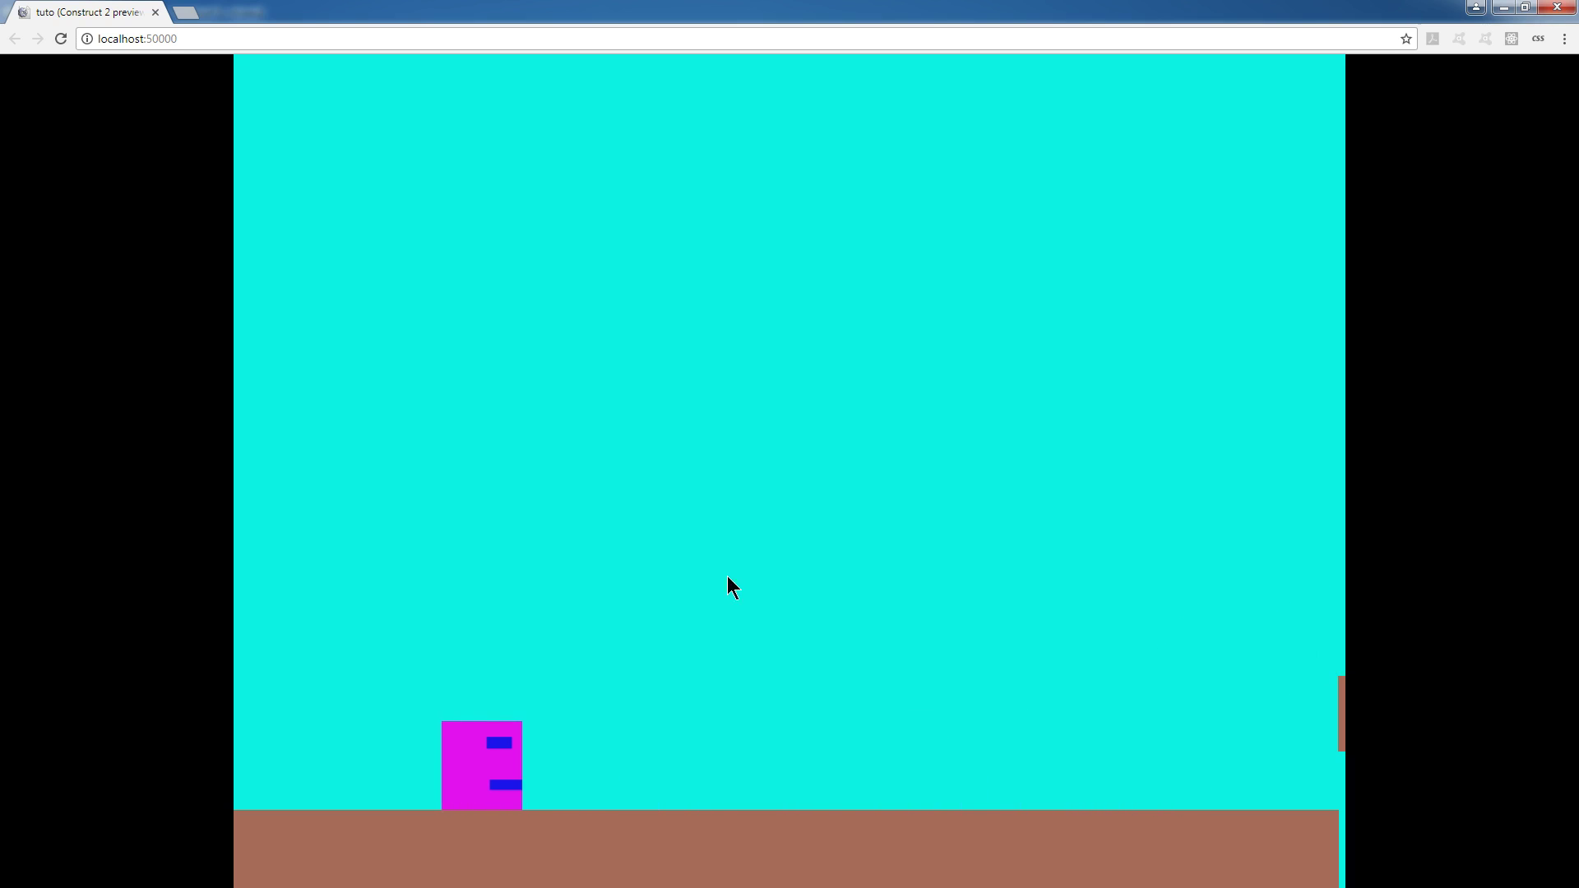
left_click(1557, 8)
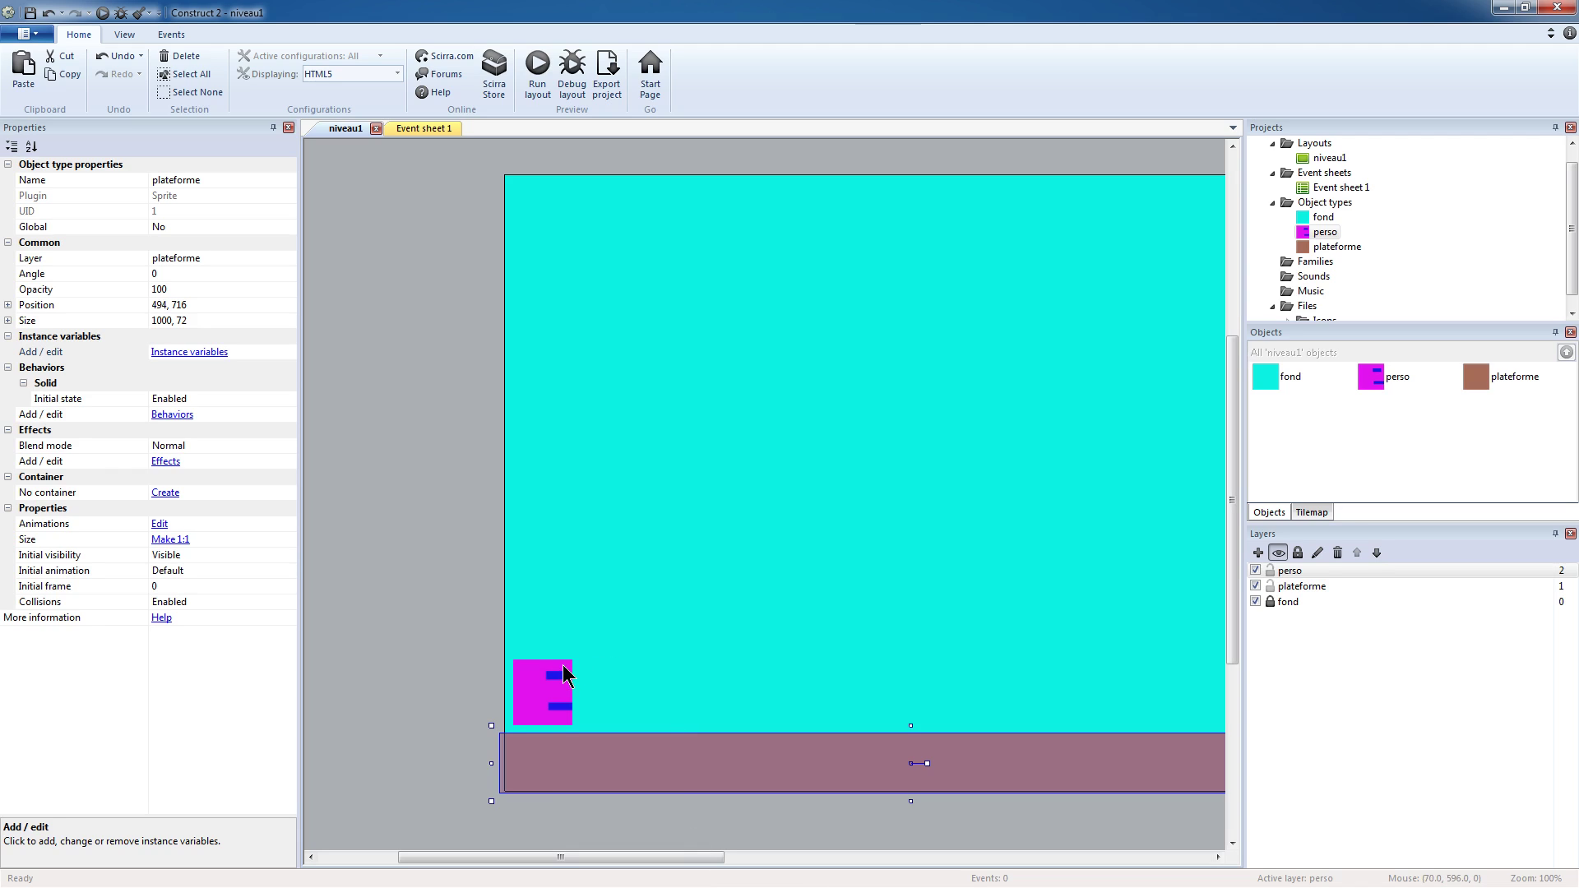
- Add the Scroll To behavior from the General category to the perso object
left_click(530, 715)
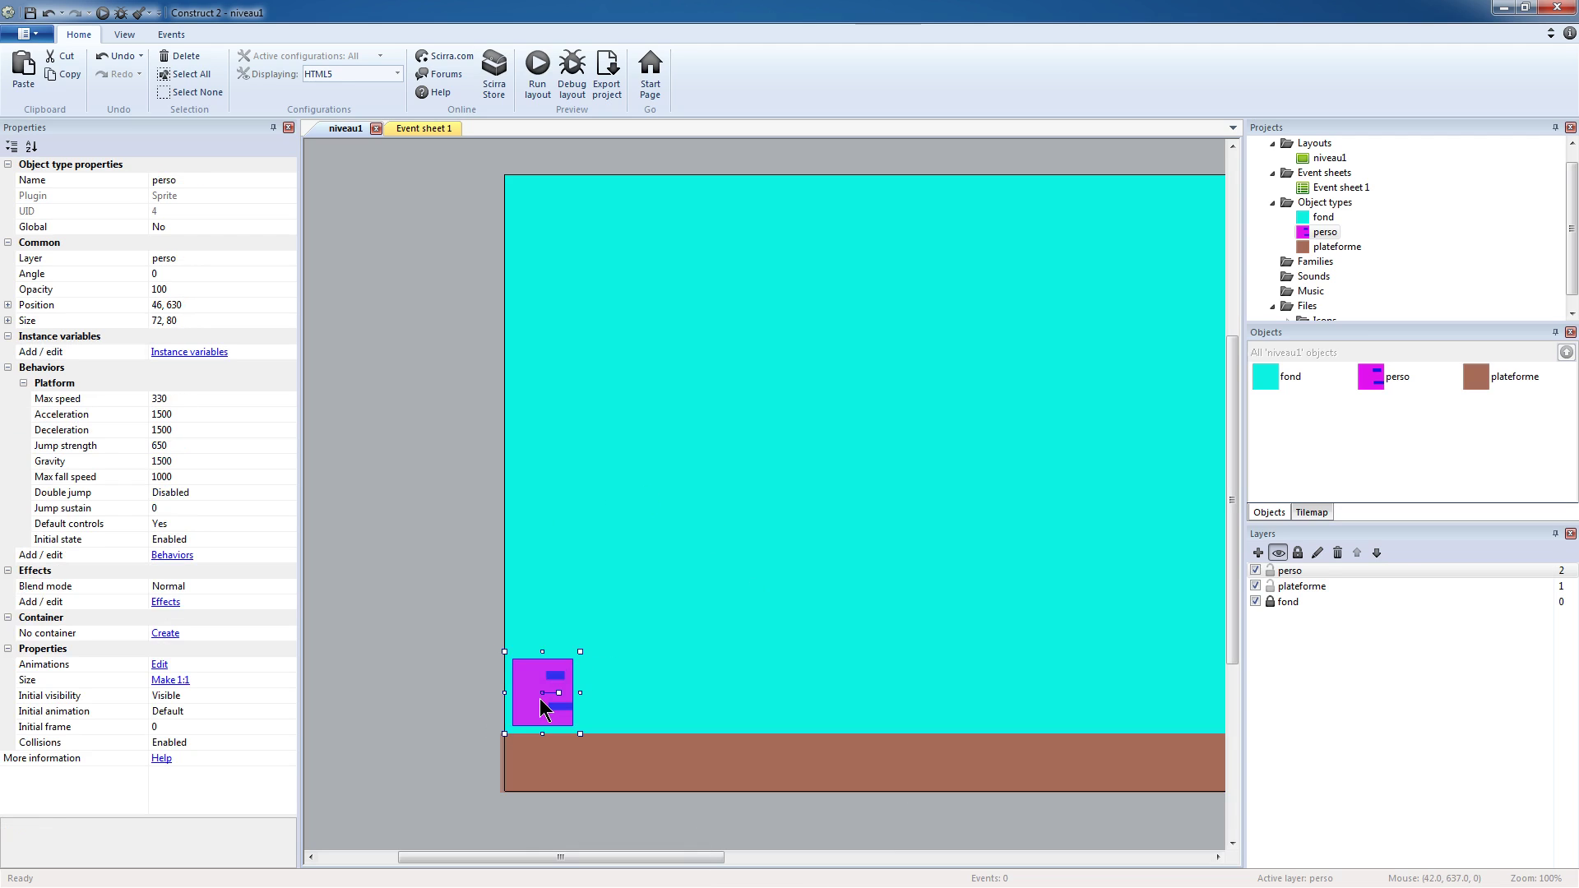
left_click(172, 556)
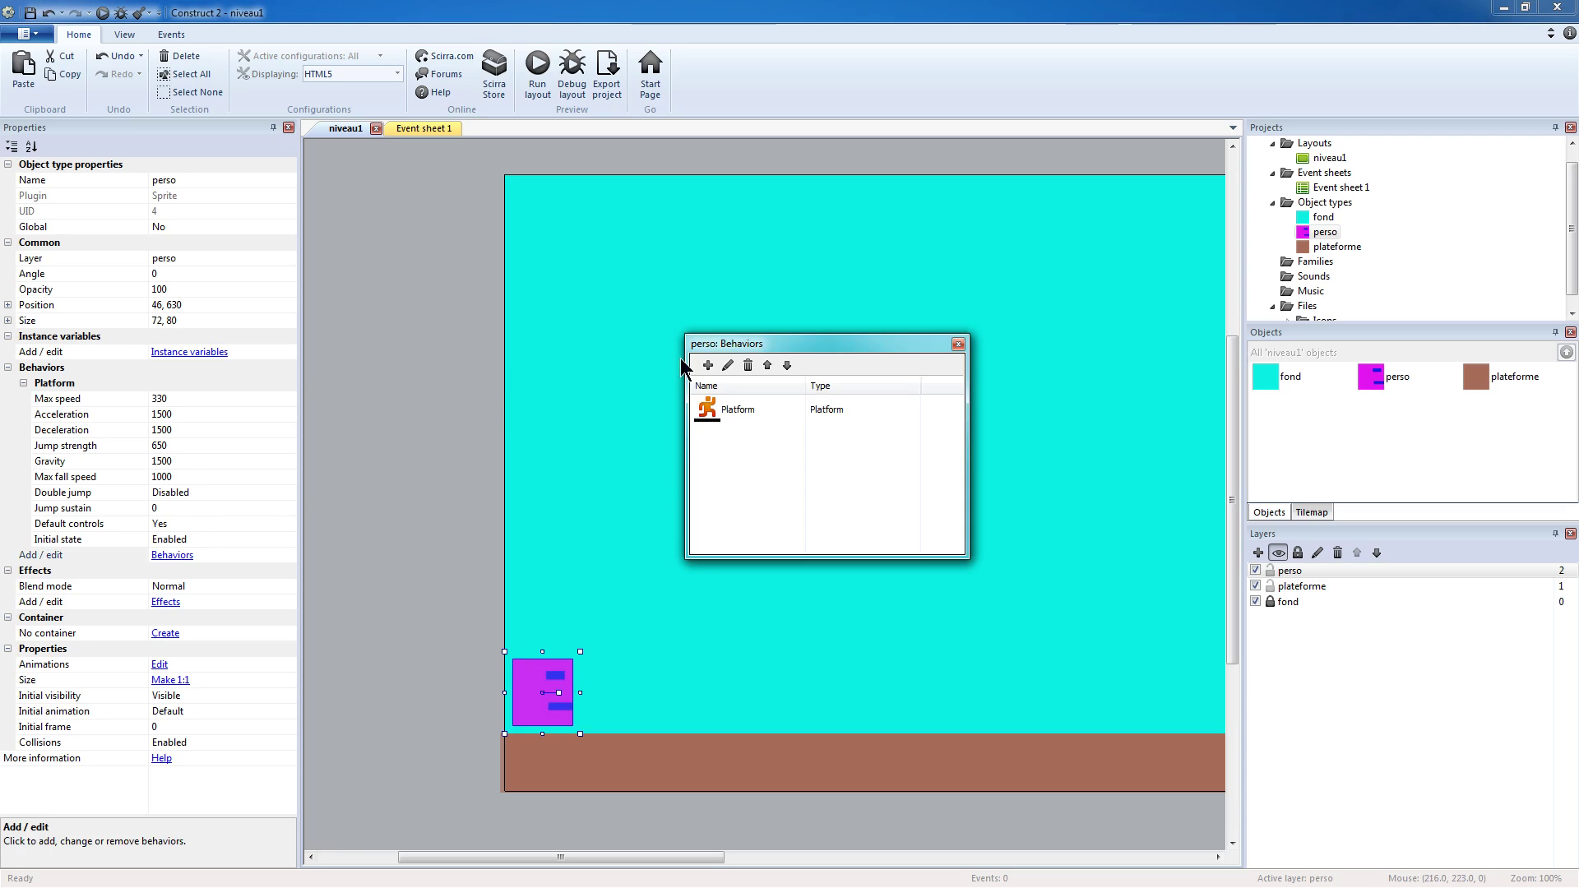
left_click(708, 366)
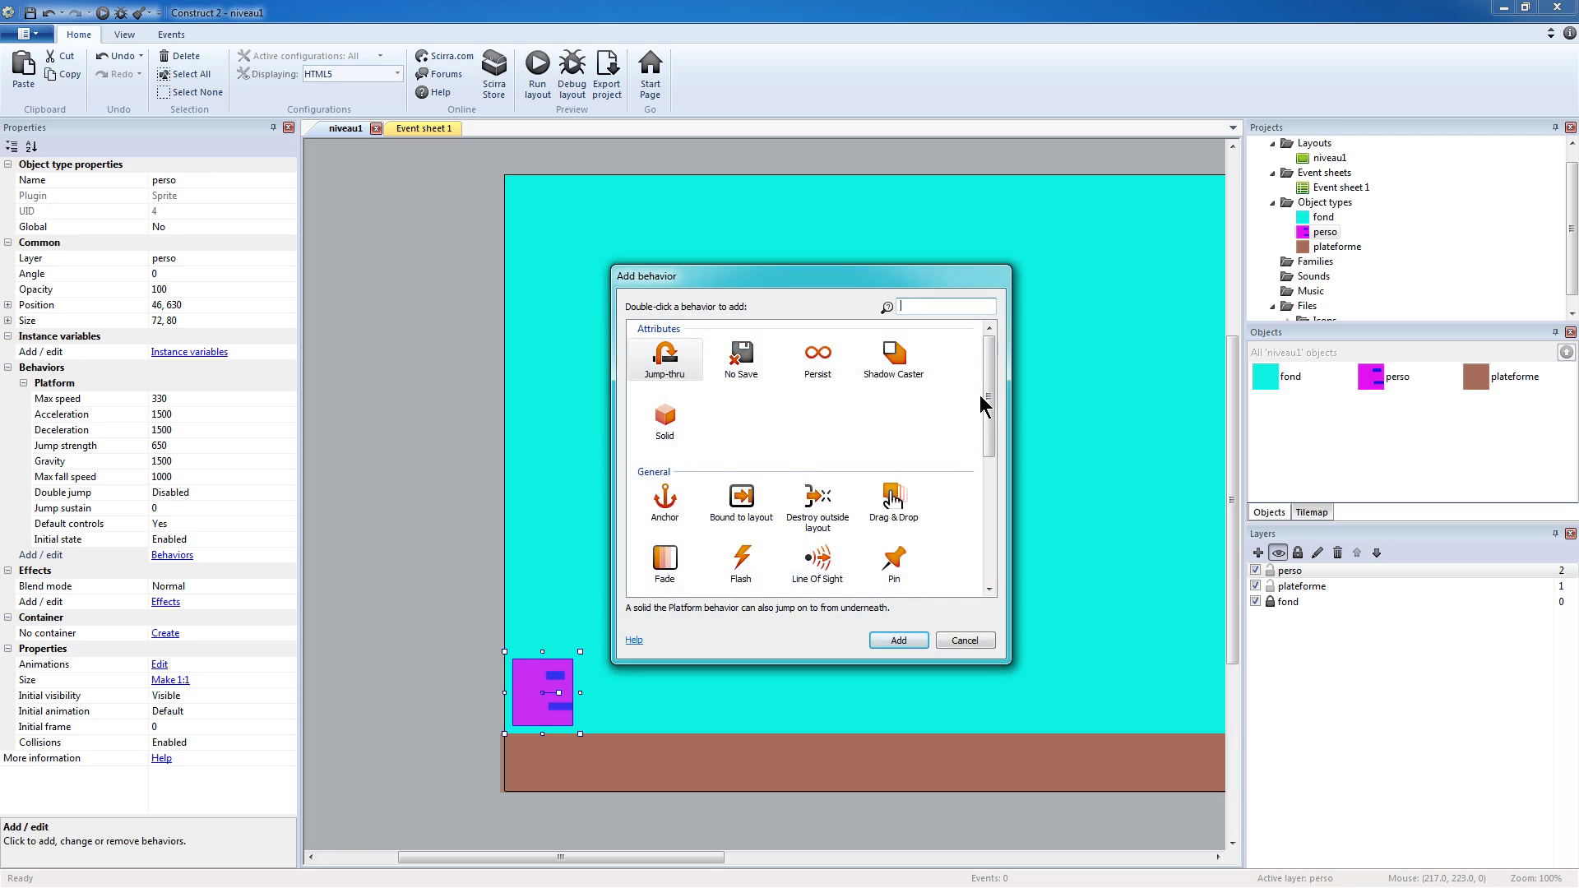
left_click_drag(985, 393, 989, 428)
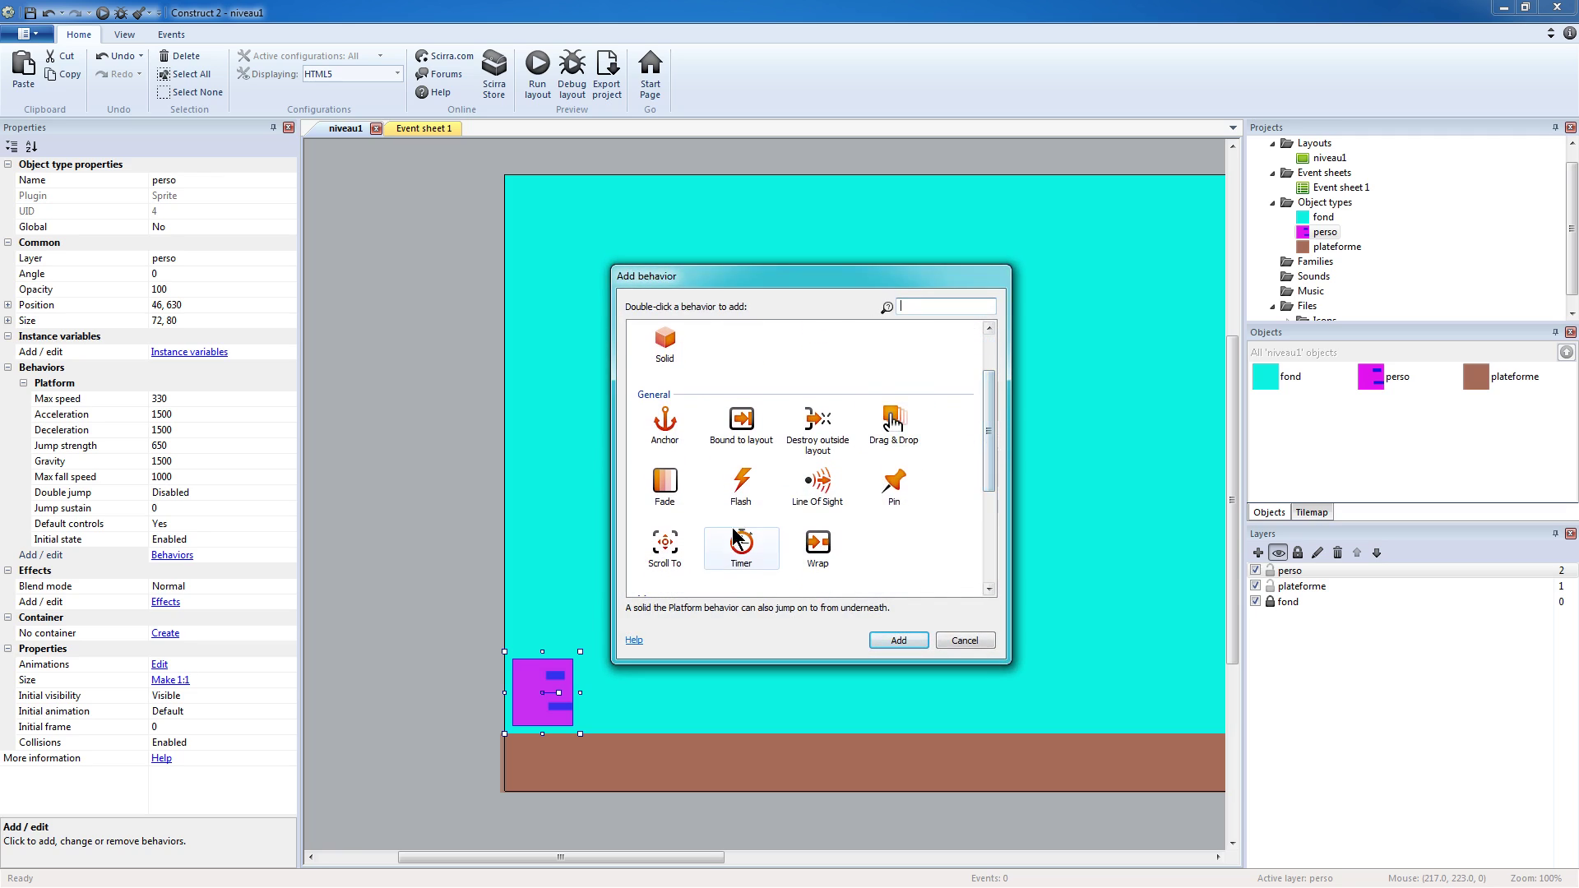
left_click(671, 539)
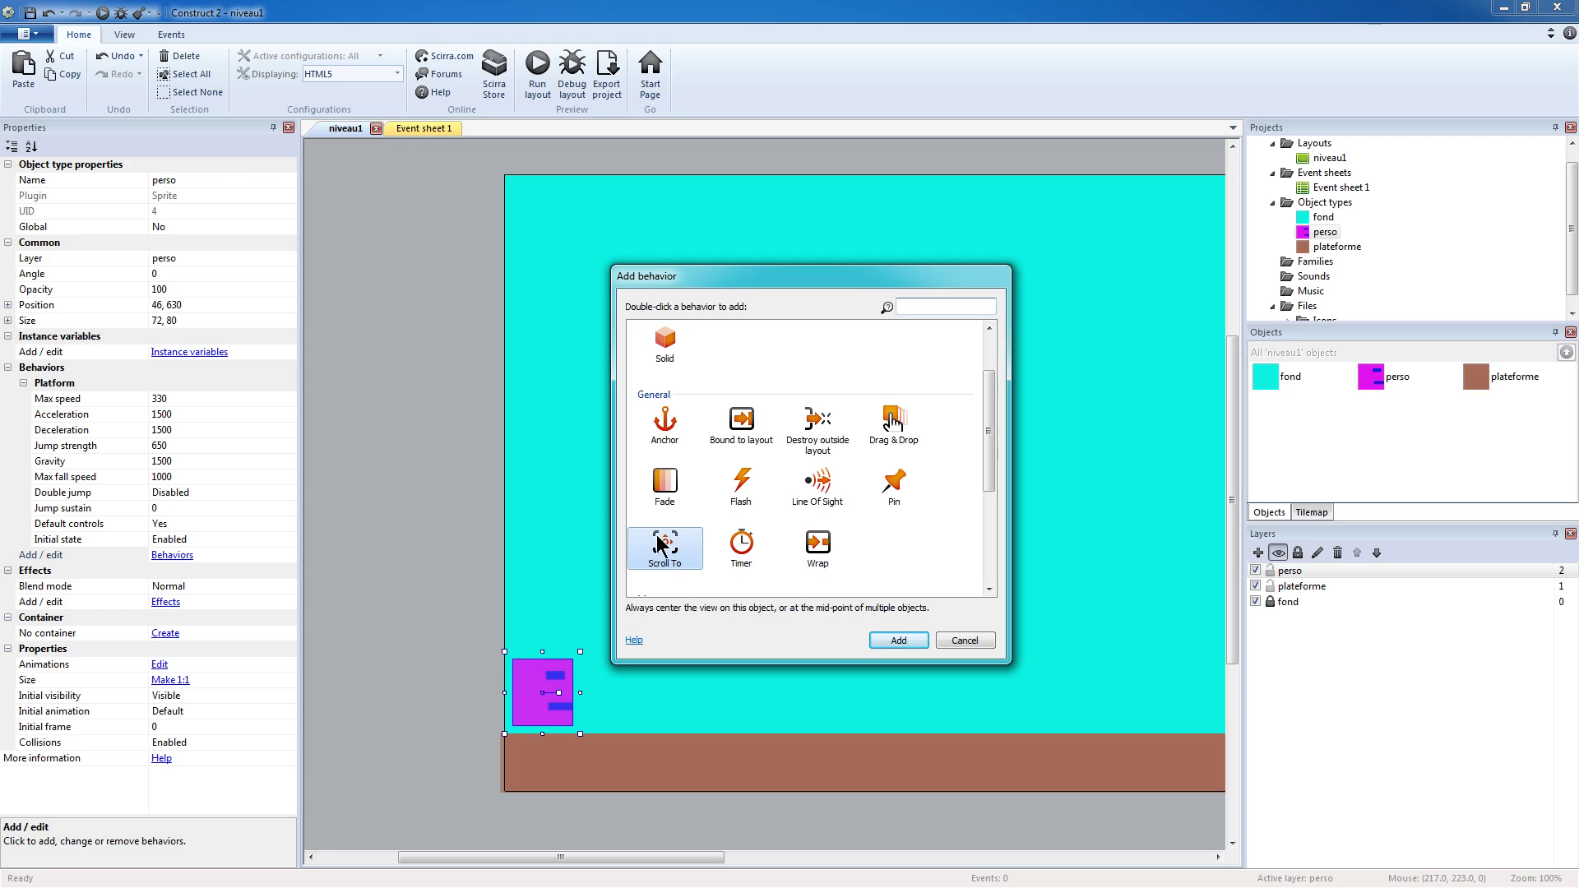